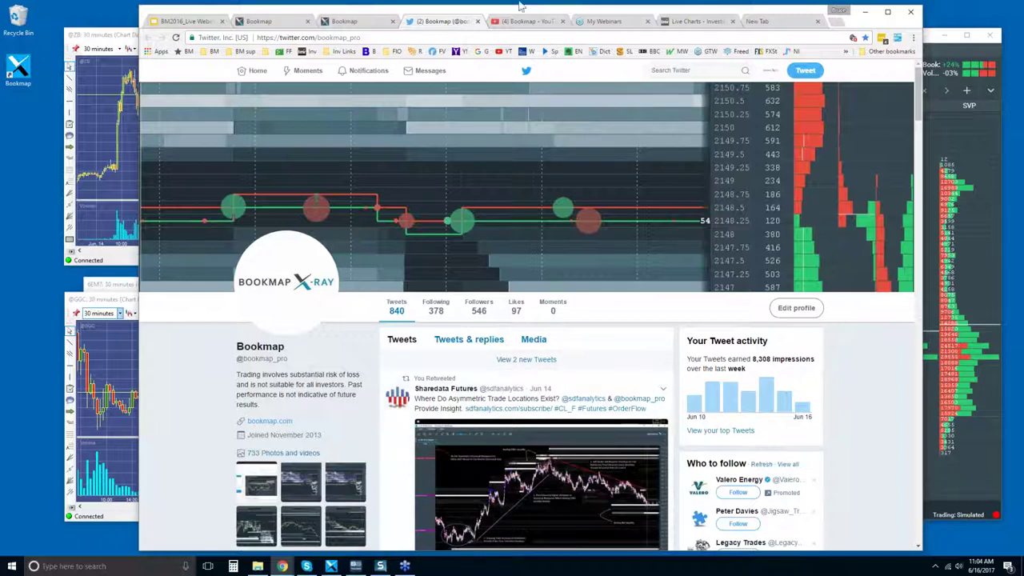
Close the My Webinars page and switch to the Investing.com Live Charts page
click(648, 21)
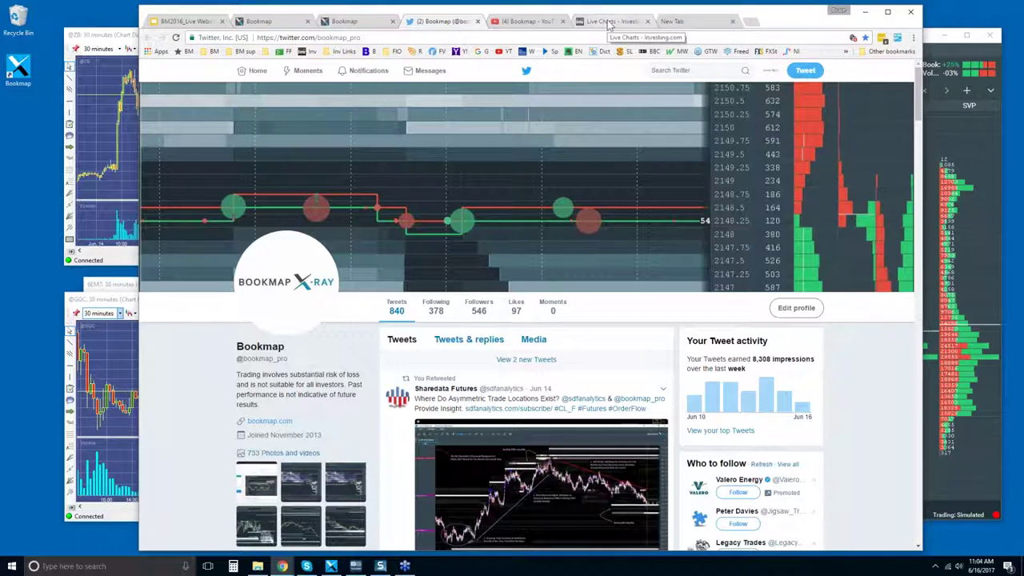
click(609, 22)
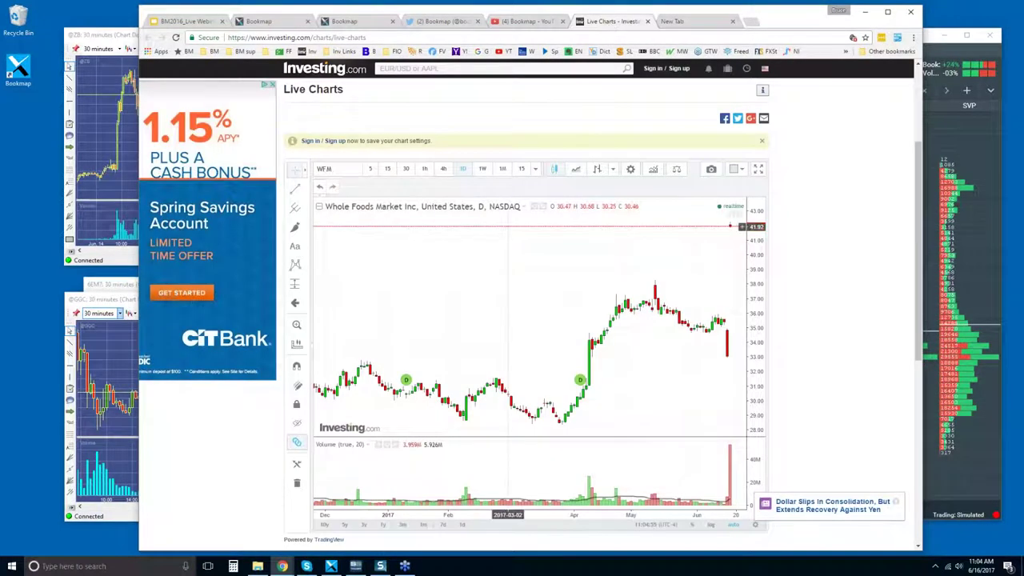
Change the live chart's symbol from Whole Foods to Amazon using the ticker AMZN
click(339, 170)
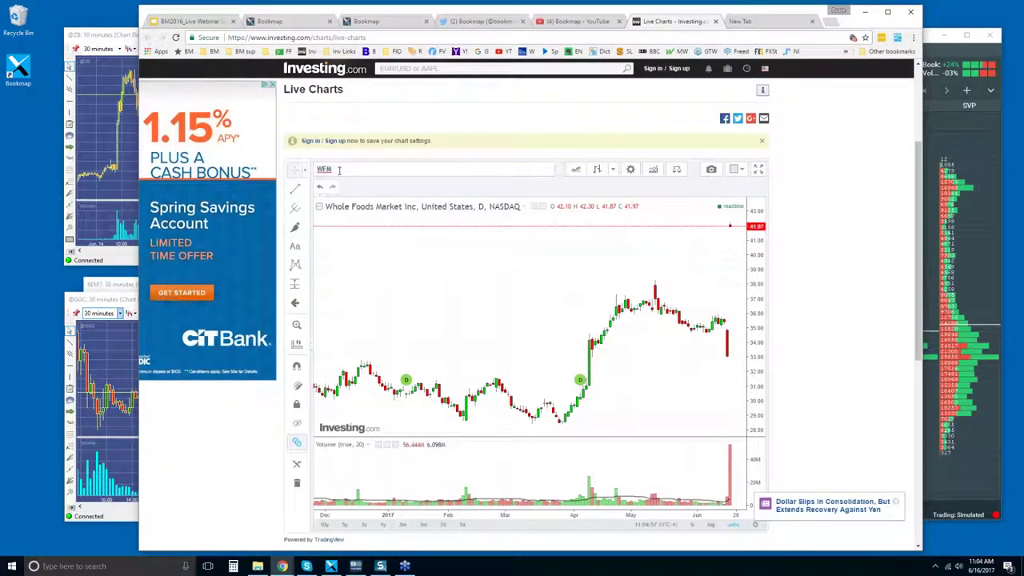
key(BackSpace)
key(BackSpace)
key(BackSpace)
text(A)
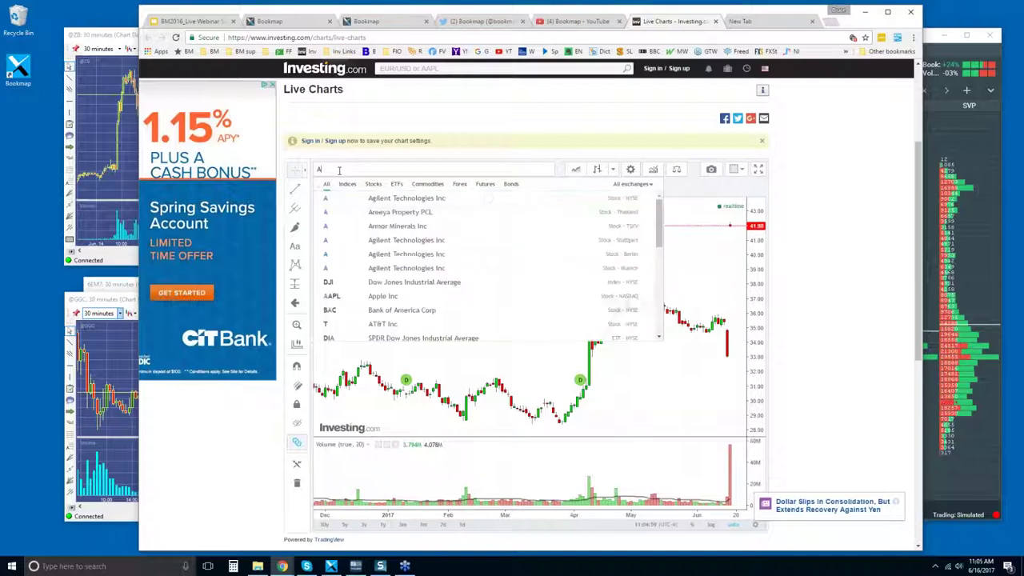
text(ZMN)
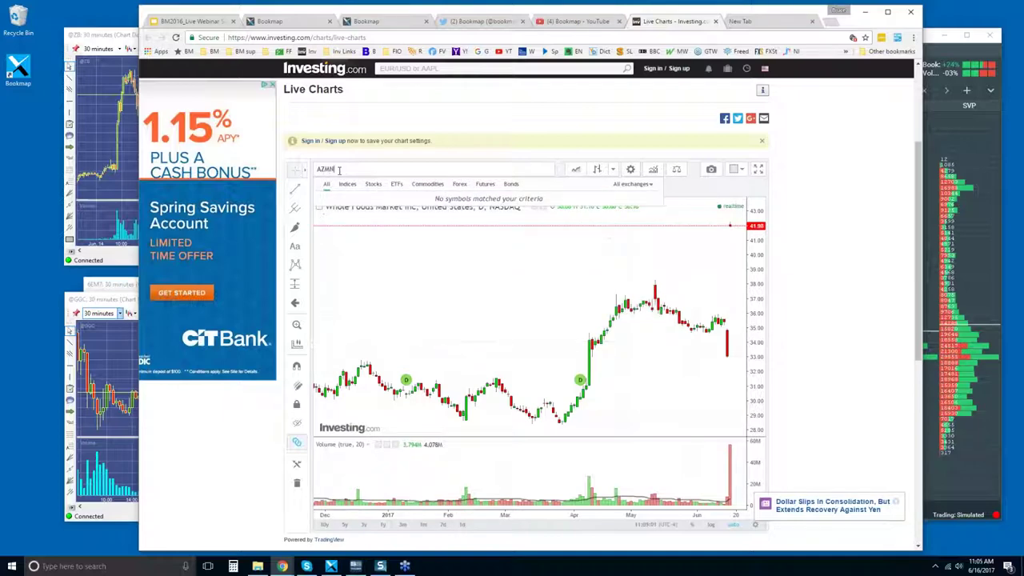
key(Return)
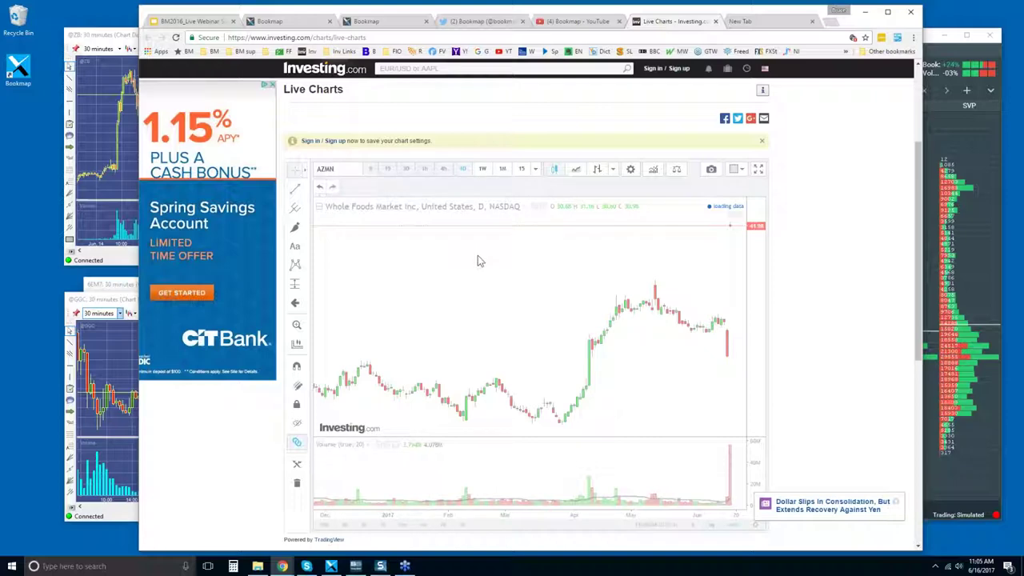
click(346, 170)
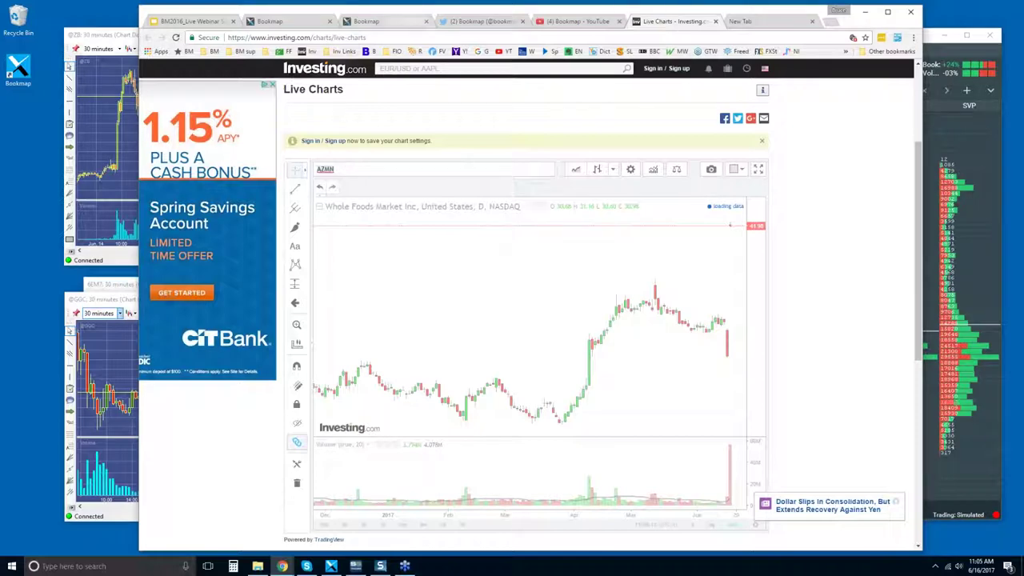
Lower the browser window to uncover the charts behind it and close the empty New Tab page
drag(517, 7, 517, 112)
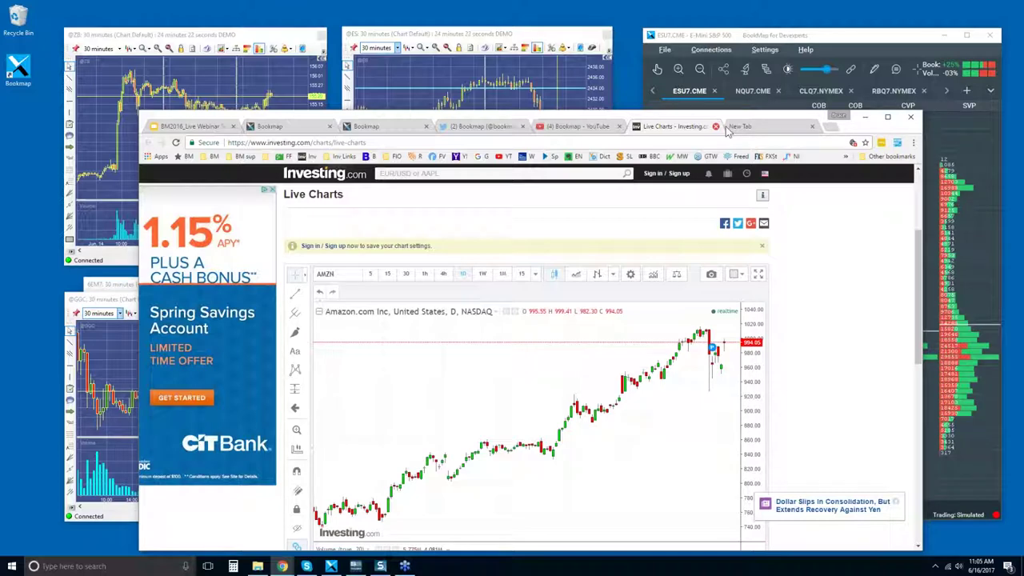
click(812, 126)
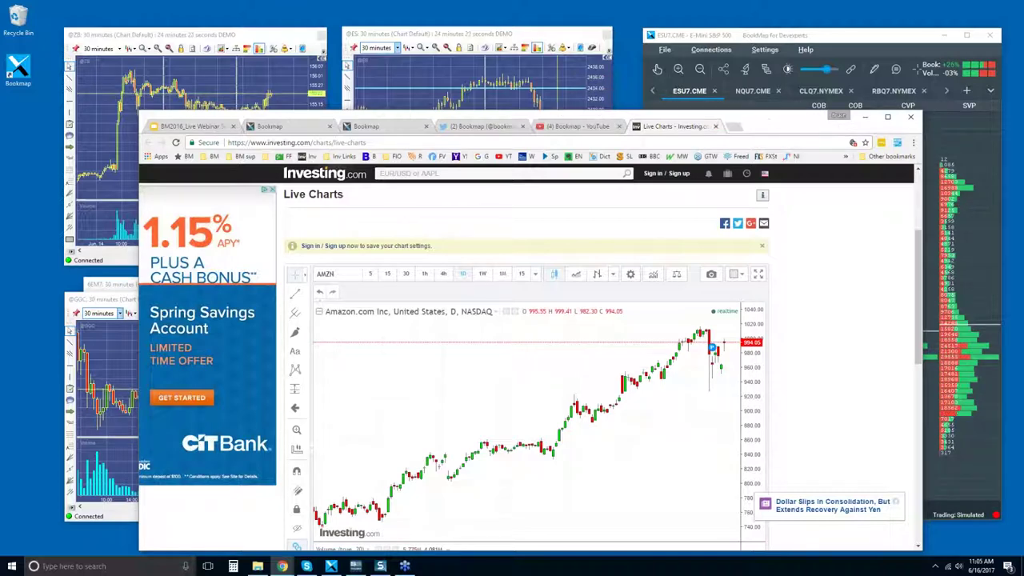
drag(544, 120, 549, 120)
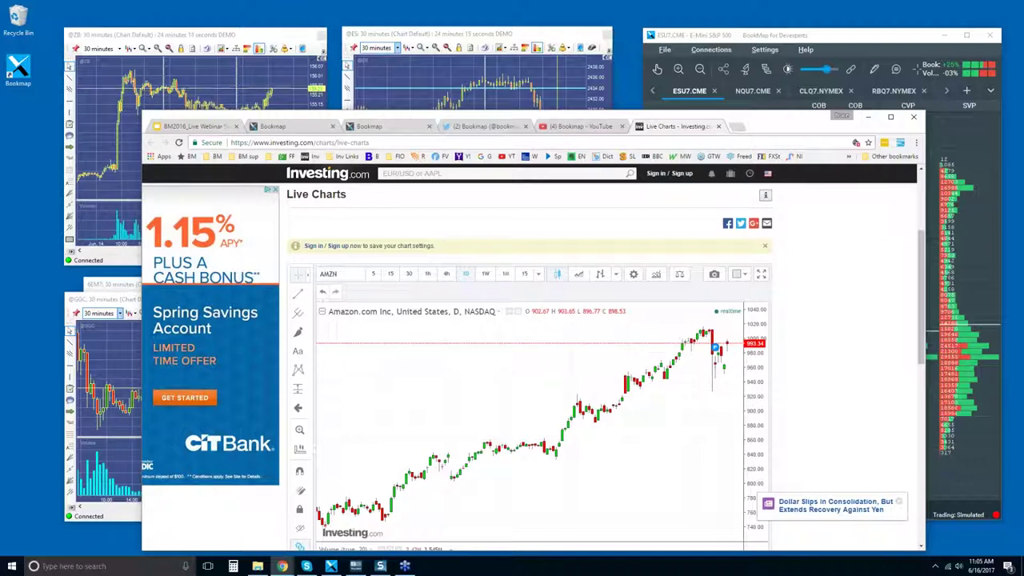
drag(192, 120, 186, 104)
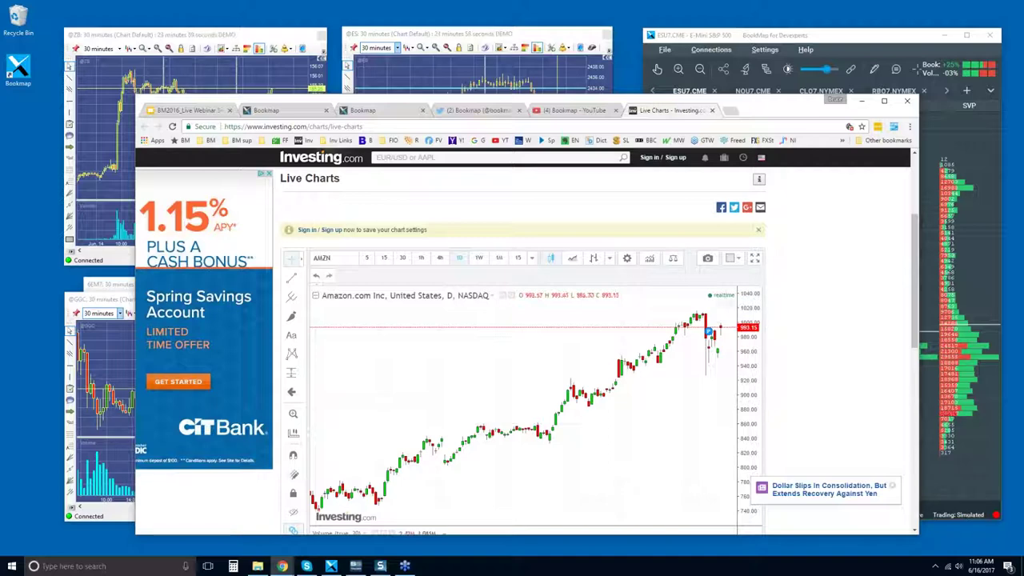
Show the webinar slides in a taller browser window and go to slide 2, "Integrate Macroview with Microstructure and Order Flow"
click(184, 110)
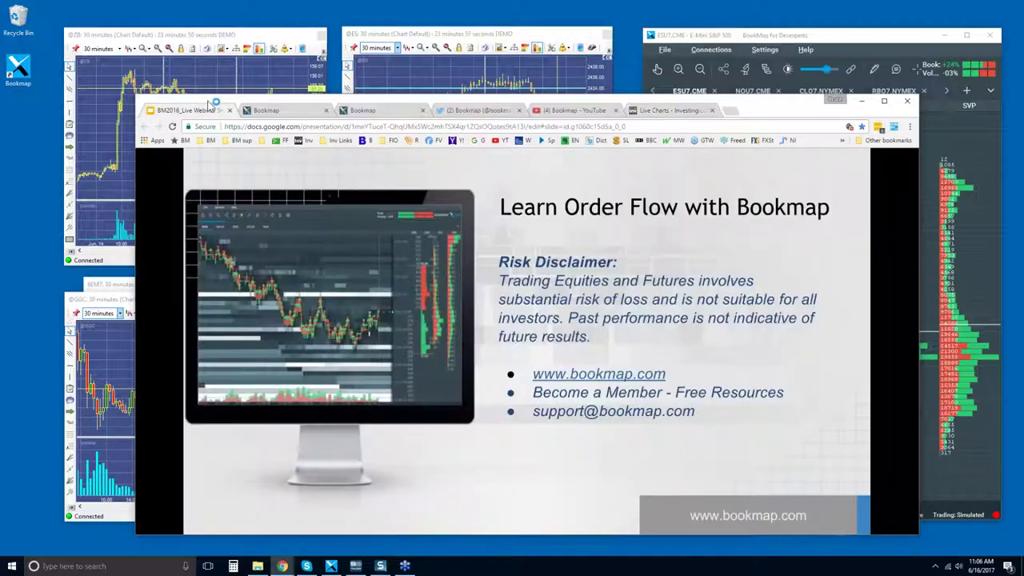
drag(135, 102, 135, 12)
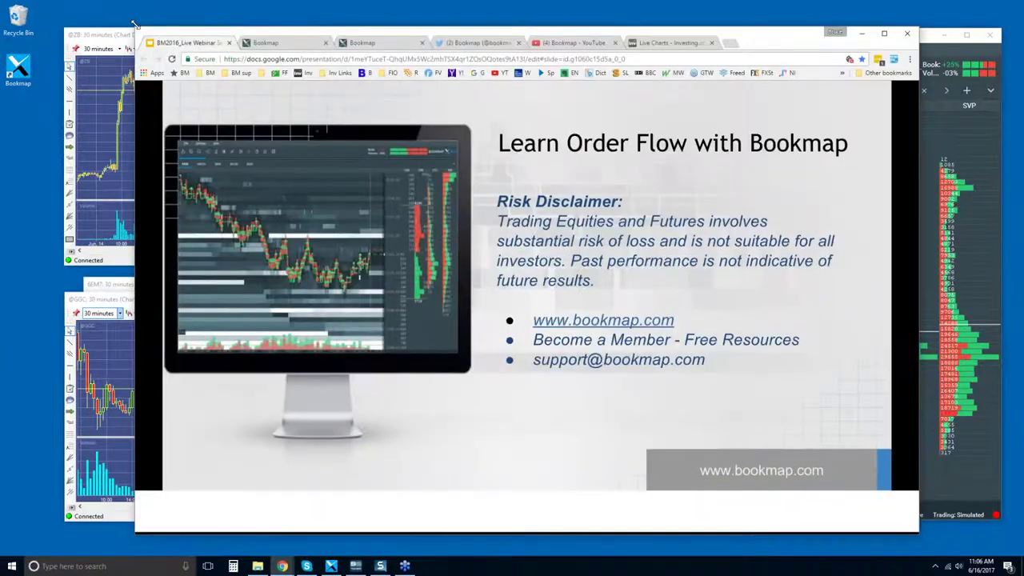
click(637, 175)
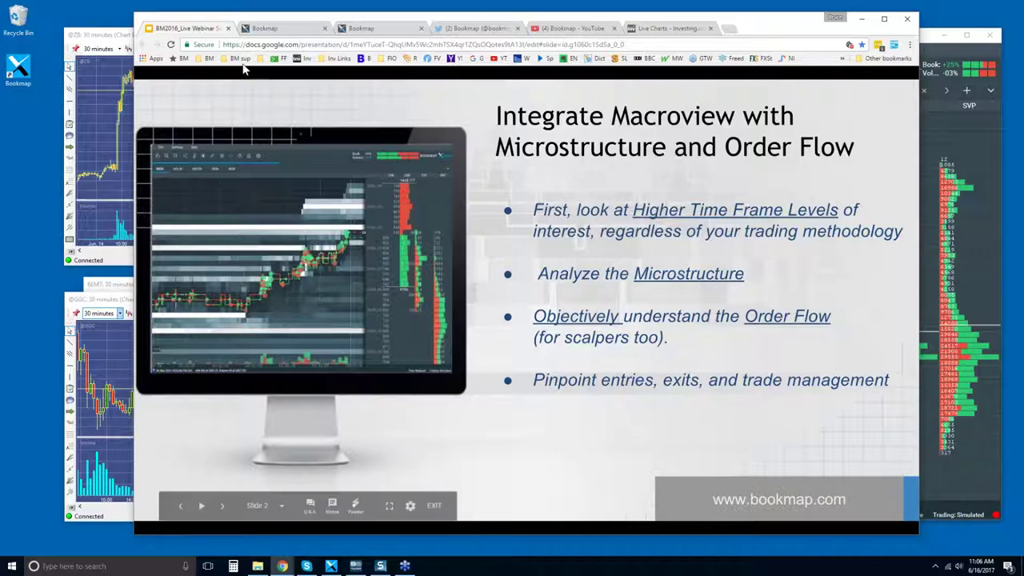
click(632, 202)
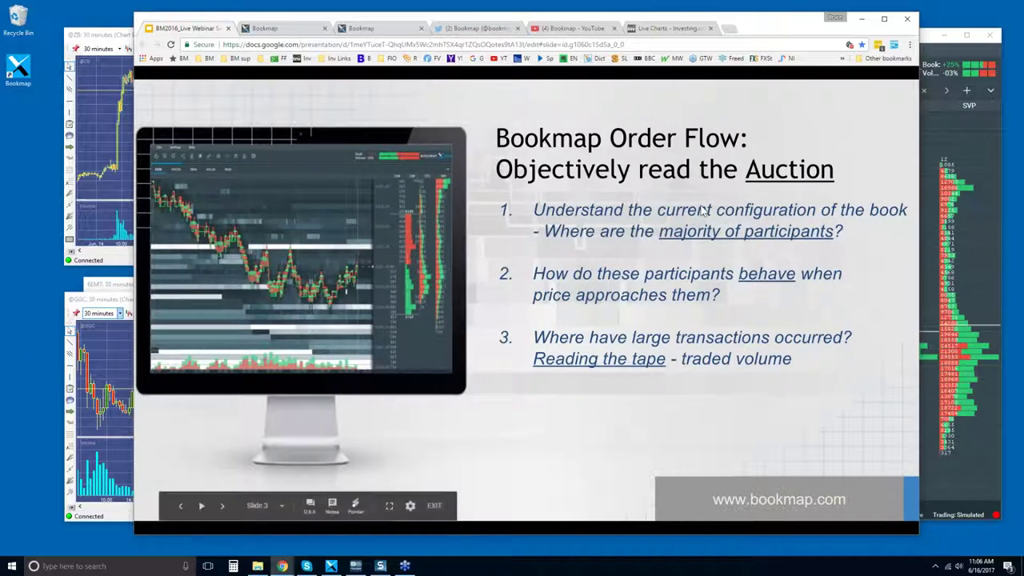
key(Left)
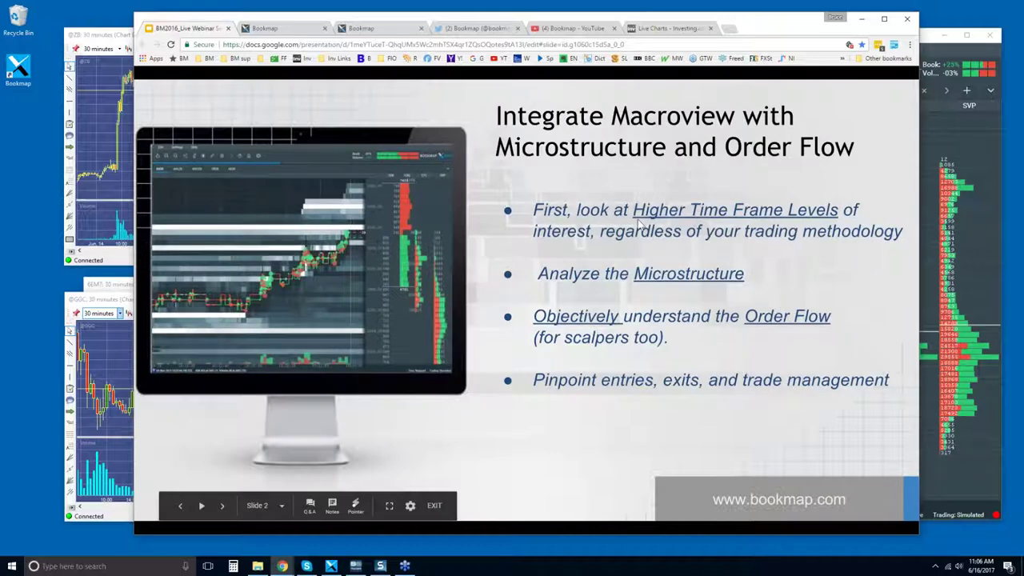
drag(768, 24, 772, 32)
double_click(772, 31)
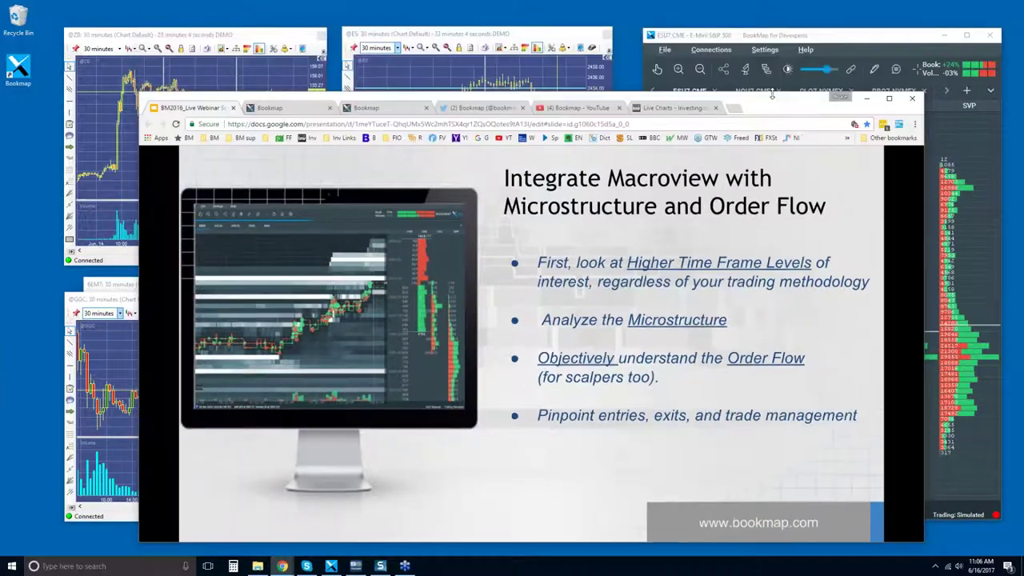
click(506, 37)
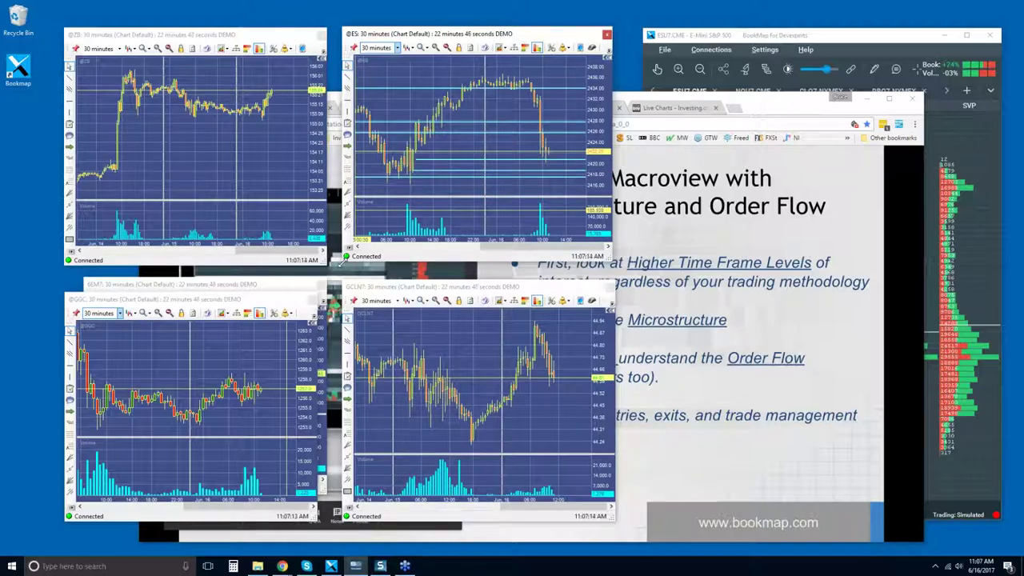
drag(343, 257, 27, 498)
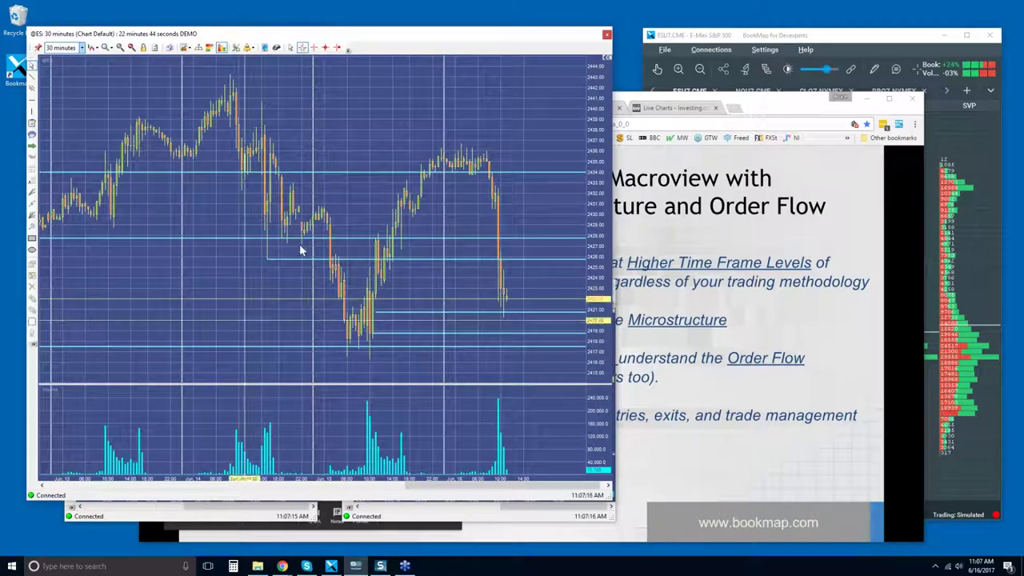
click(64, 47)
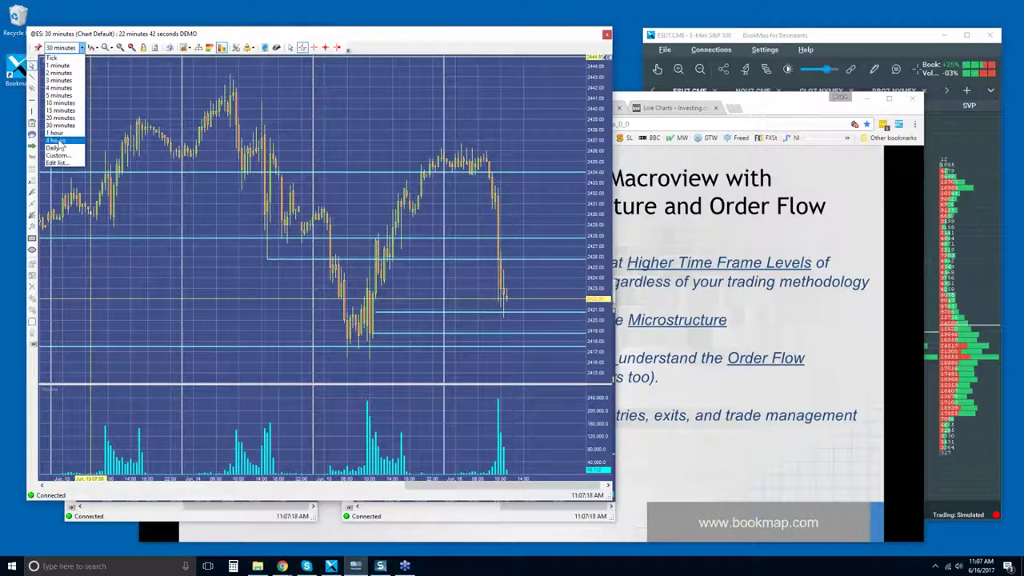
click(54, 148)
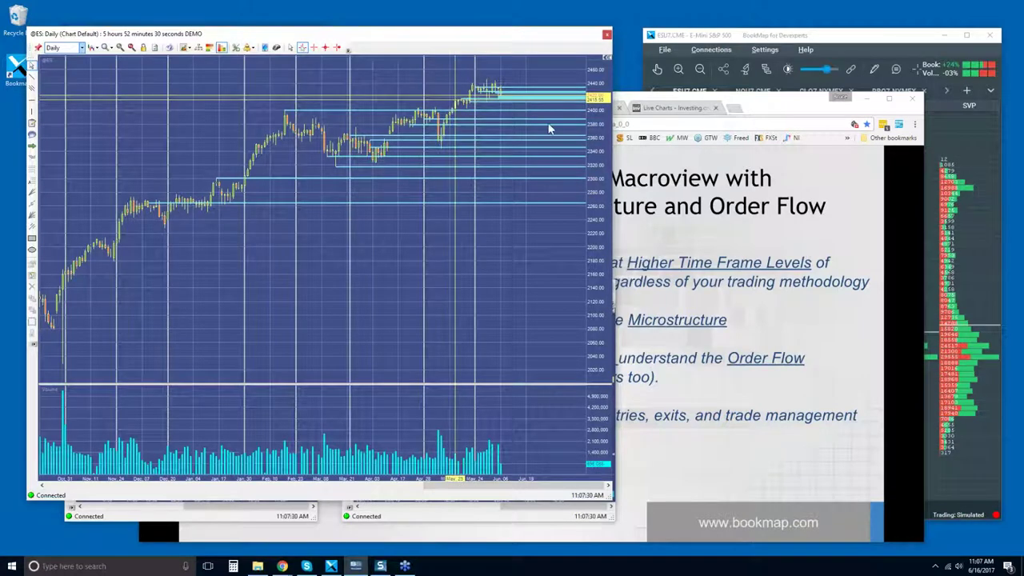
scroll(555, 127, up, 4)
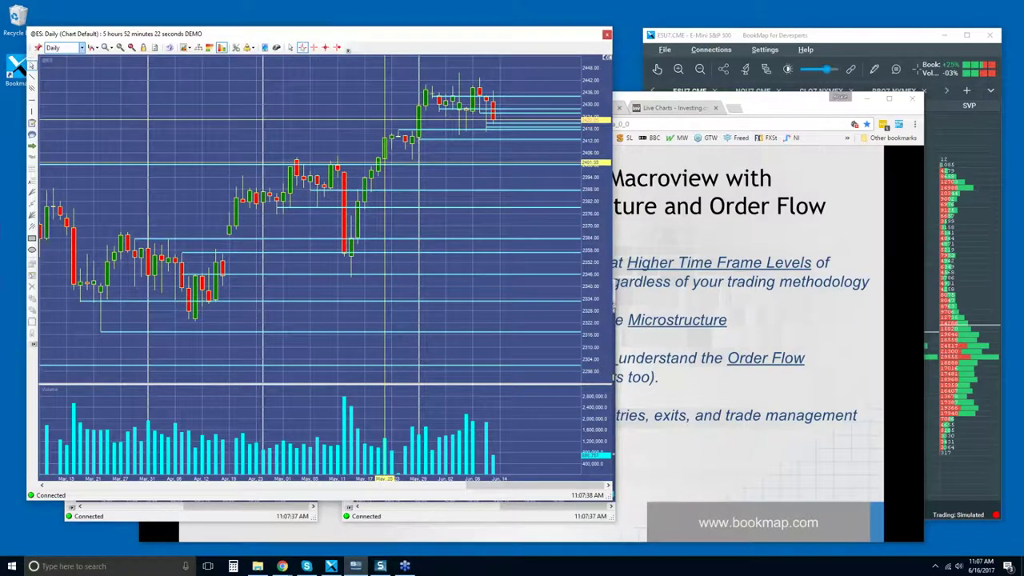
mouse_move(401, 150)
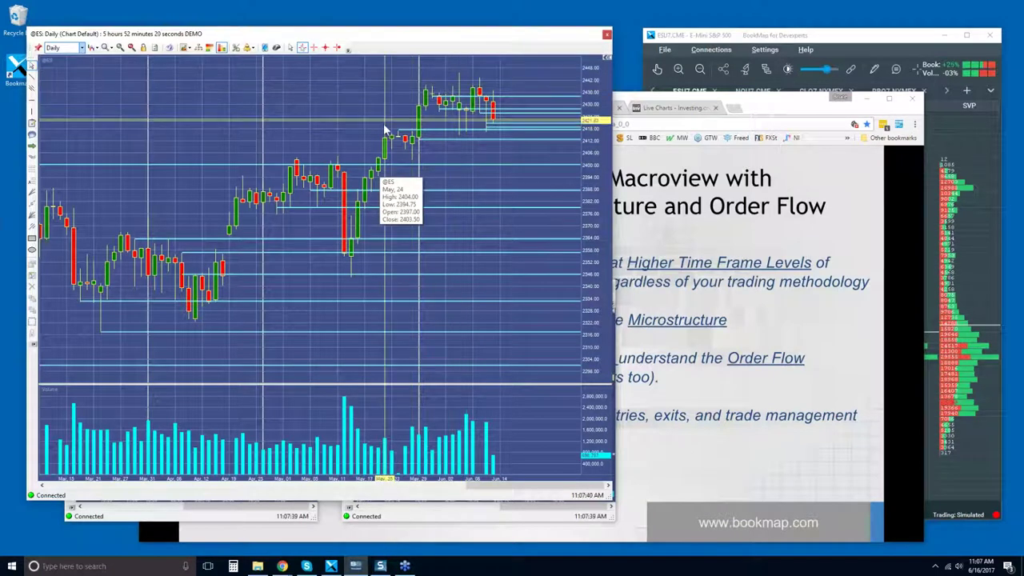
mouse_move(452, 100)
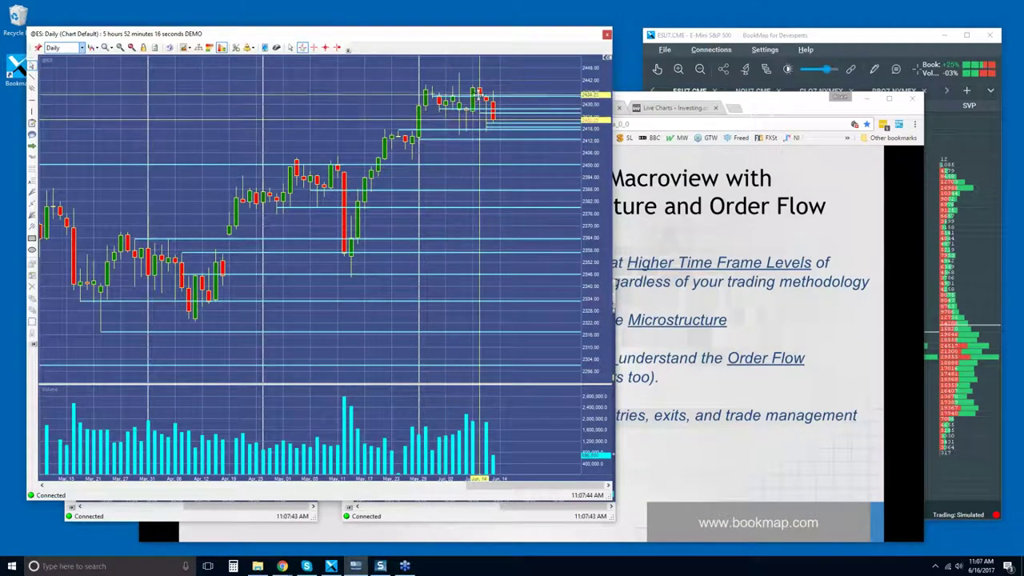
mouse_move(481, 117)
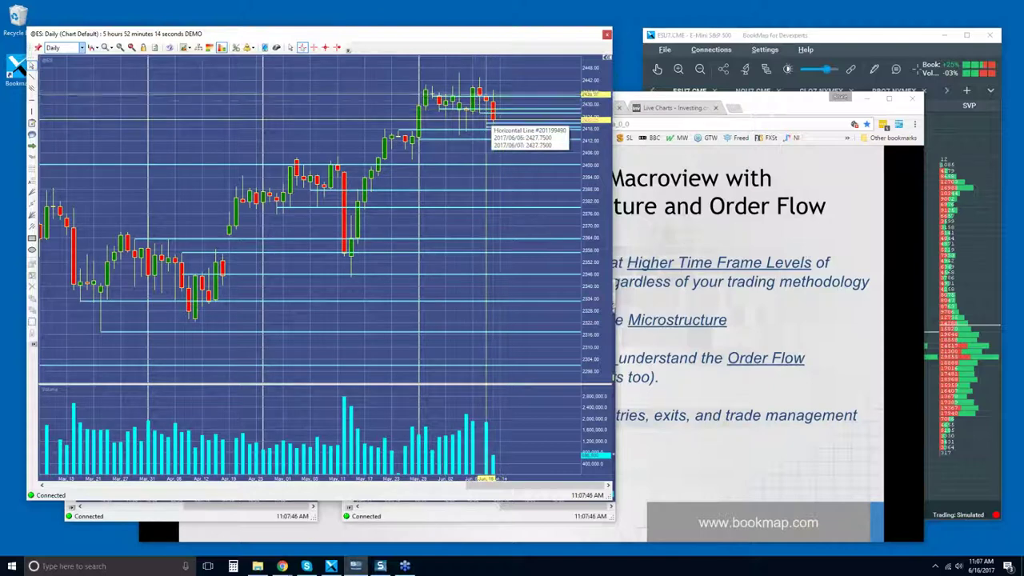
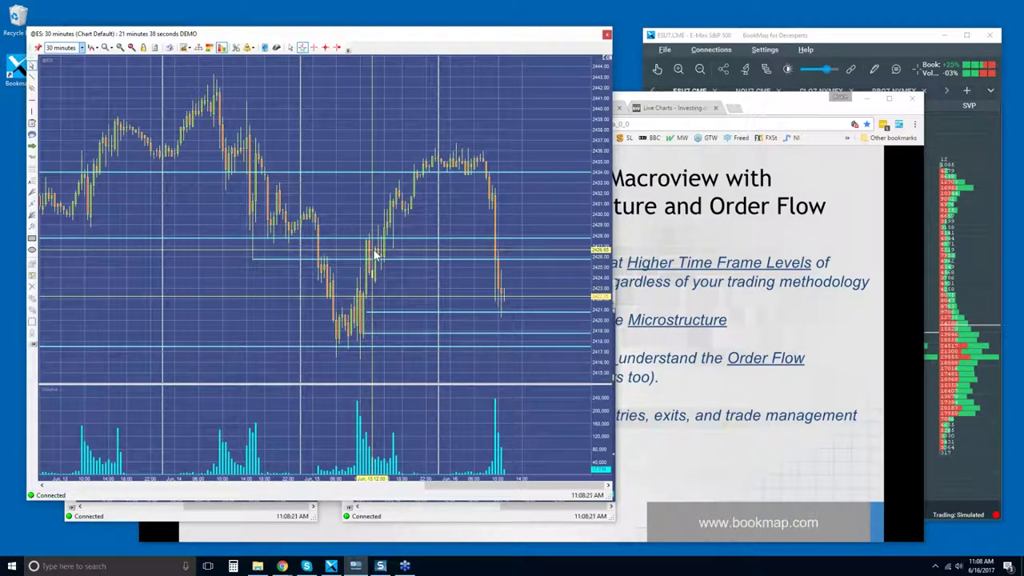
mouse_move(382, 288)
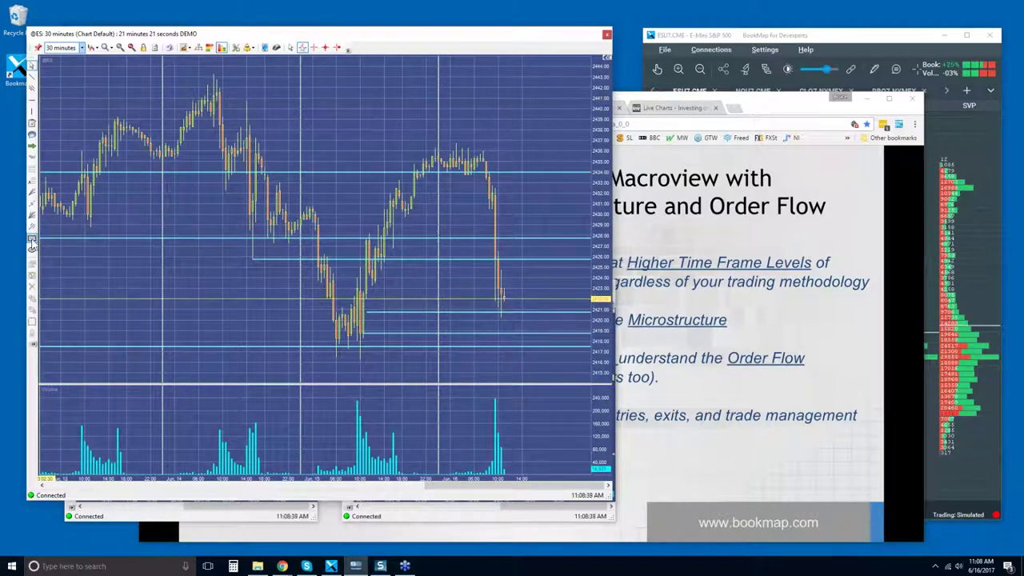
drag(305, 282, 418, 358)
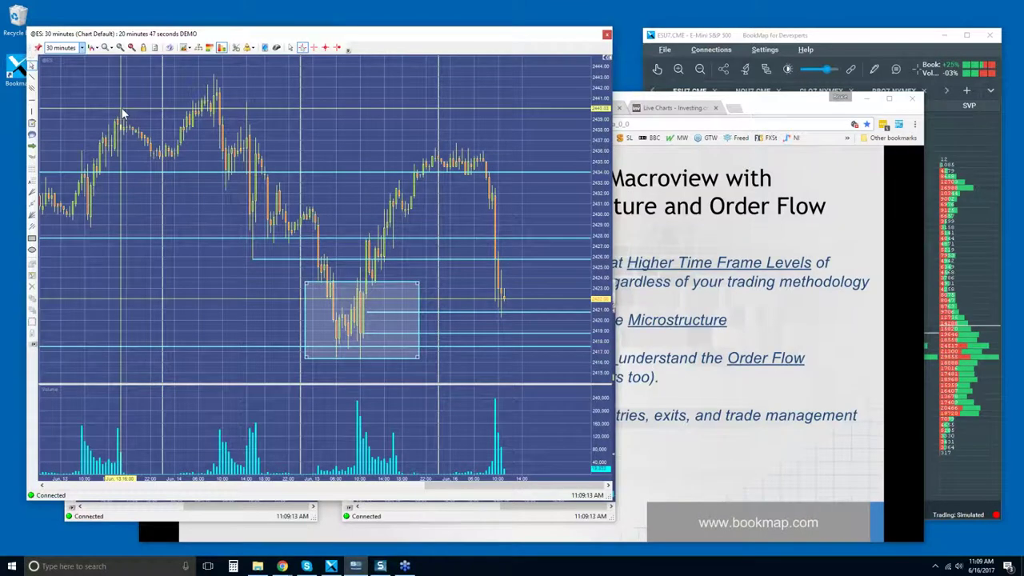
mouse_move(107, 156)
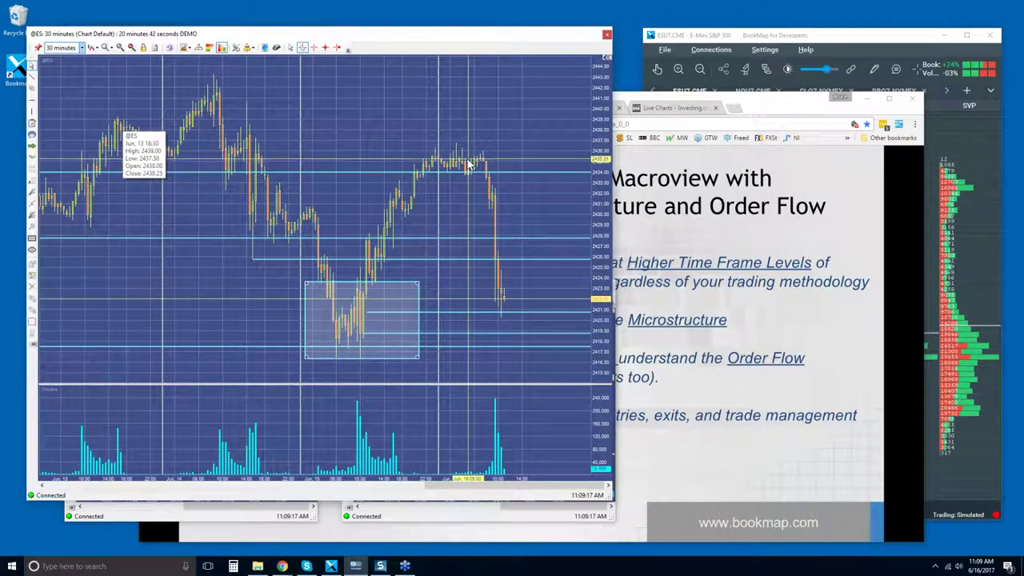
mouse_move(486, 190)
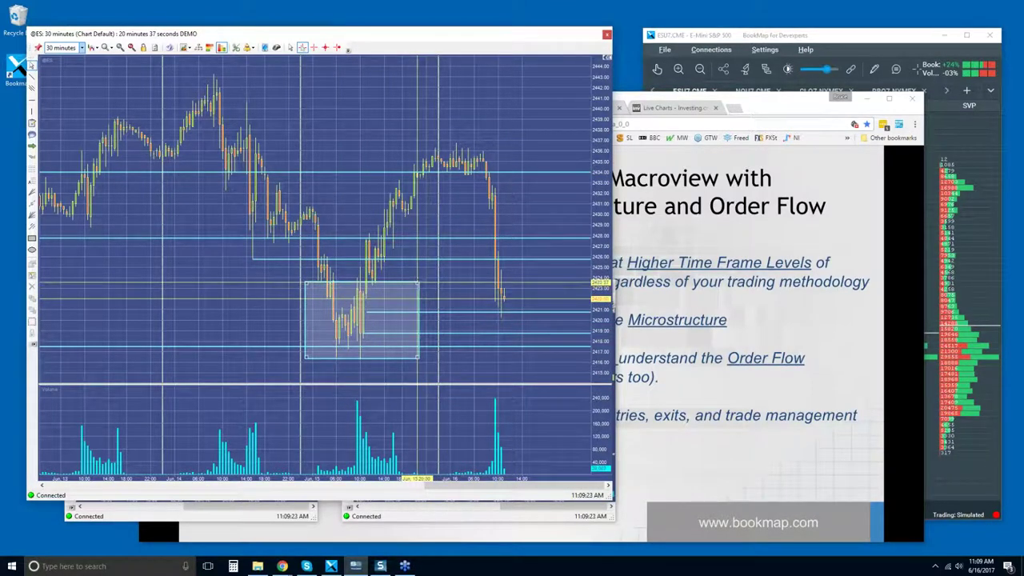
drag(416, 282, 393, 312)
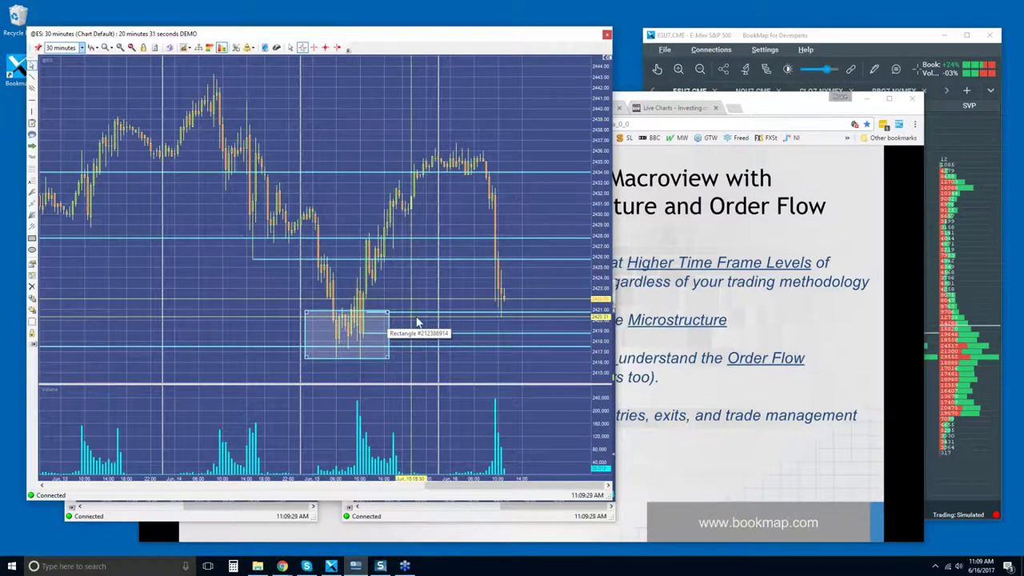
key(Delete)
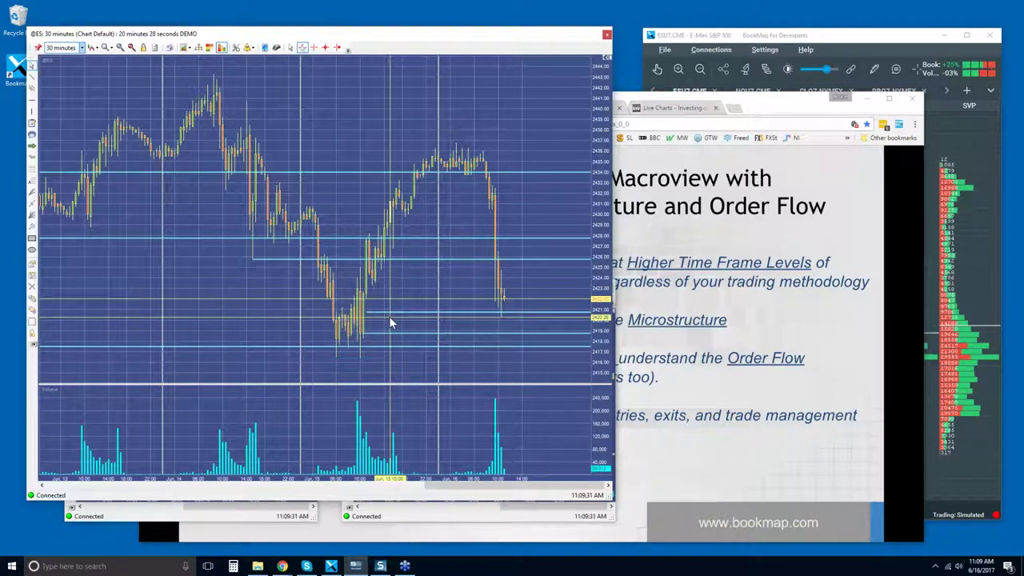
click(390, 313)
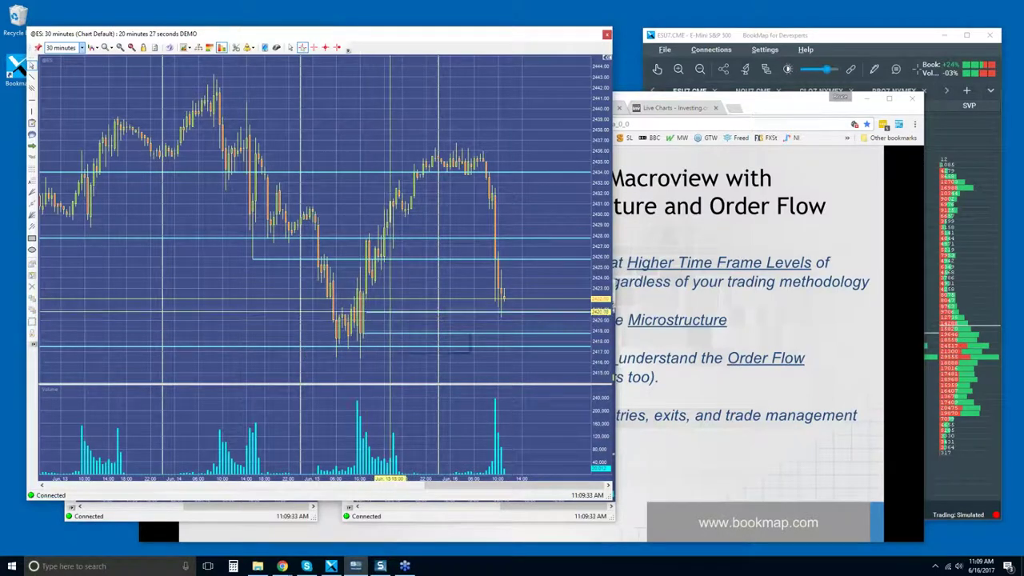
drag(397, 312, 364, 309)
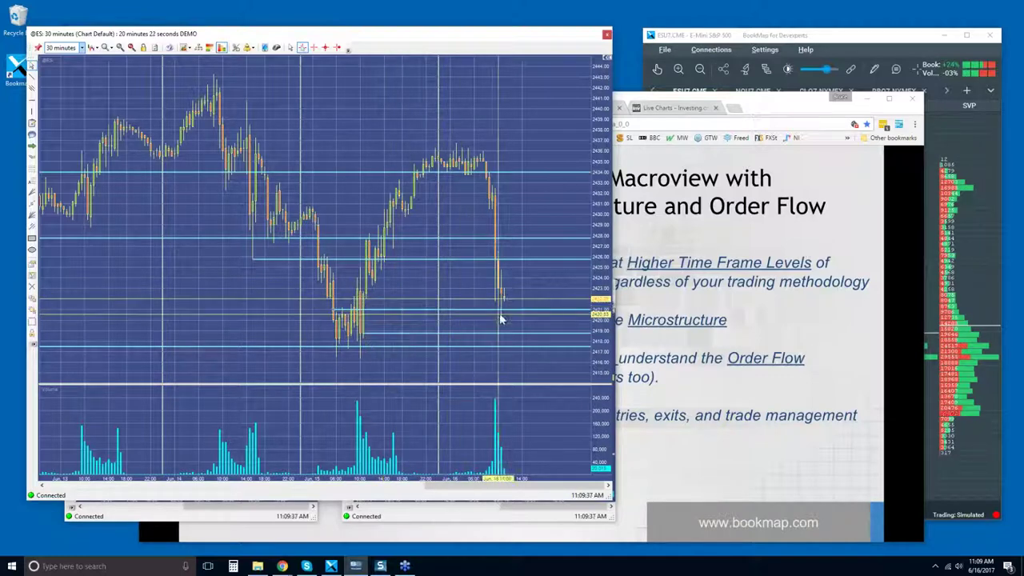
mouse_move(502, 317)
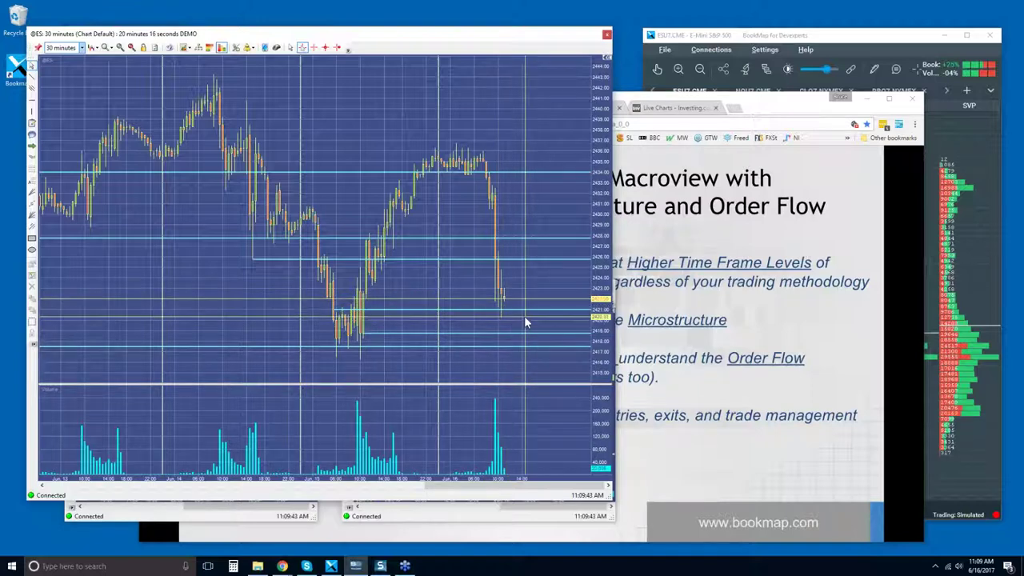
Start the roughly 2418.5 level at the June 15 lows and replace the full-width level beneath it with a horizontal line at 2416.50
mouse_move(408, 334)
drag(408, 334, 377, 337)
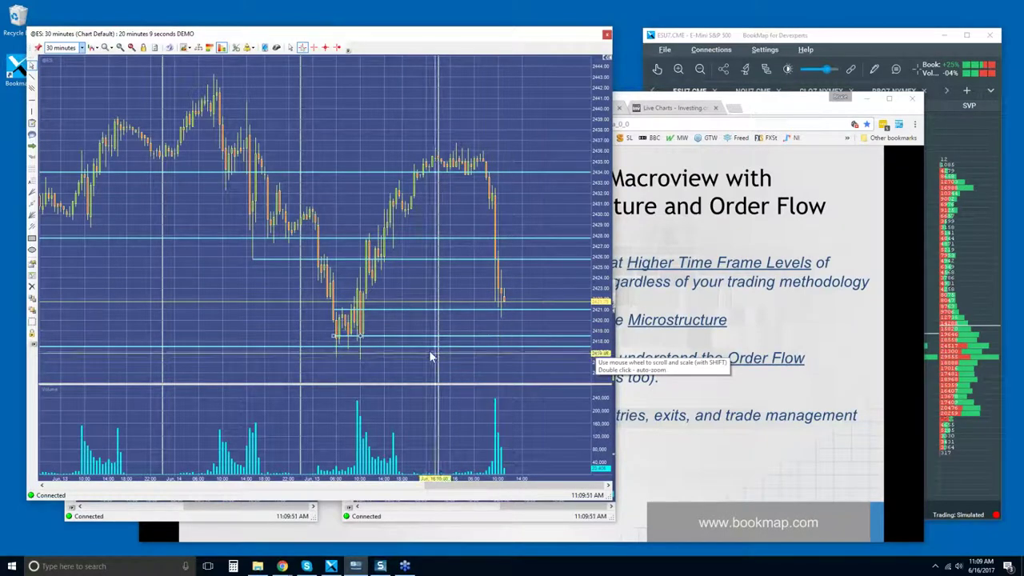
mouse_move(392, 351)
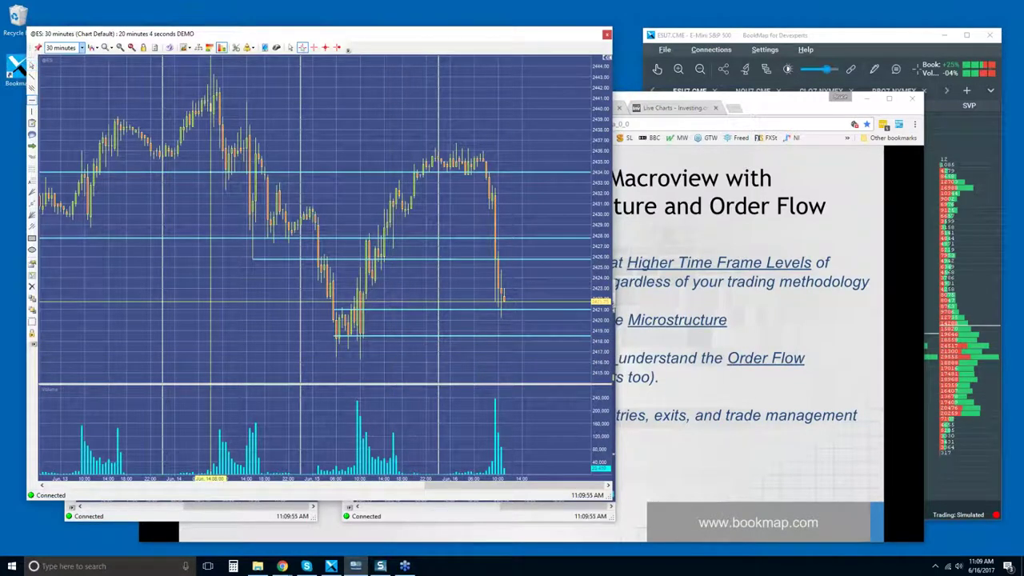
drag(336, 357, 414, 360)
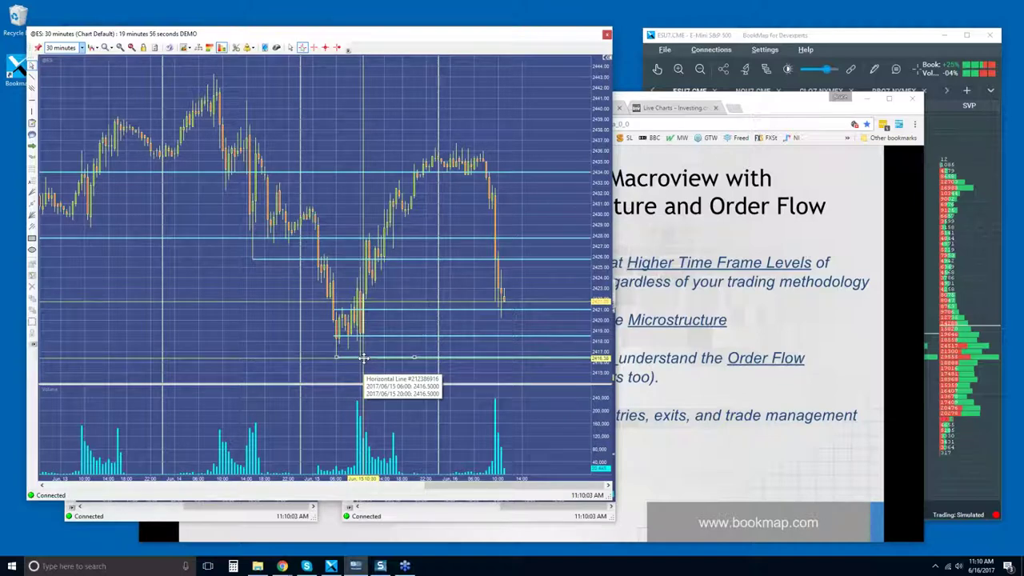
click(83, 48)
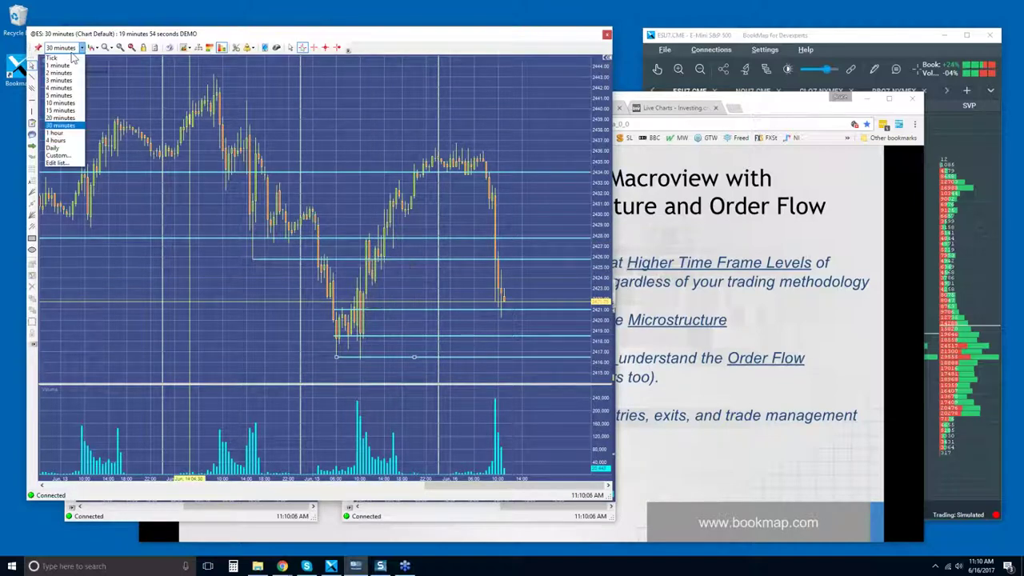
click(64, 96)
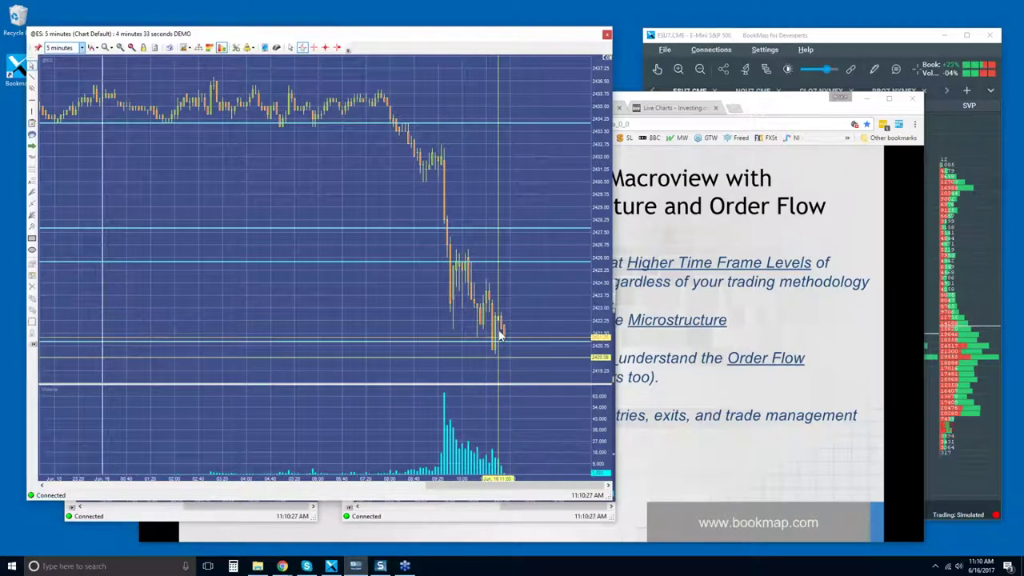
Switch to a maximized Bookmap window and draw a descending ray along the ESU7.CME lower highs, starting near 09:45 at about 2427.25
click(851, 43)
double_click(851, 44)
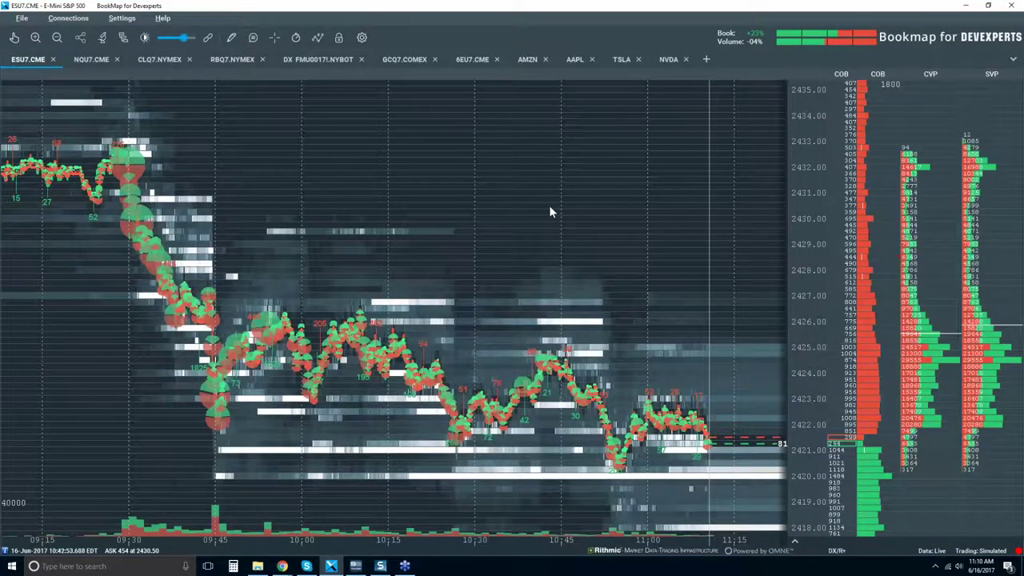
scroll(505, 359, down, 2)
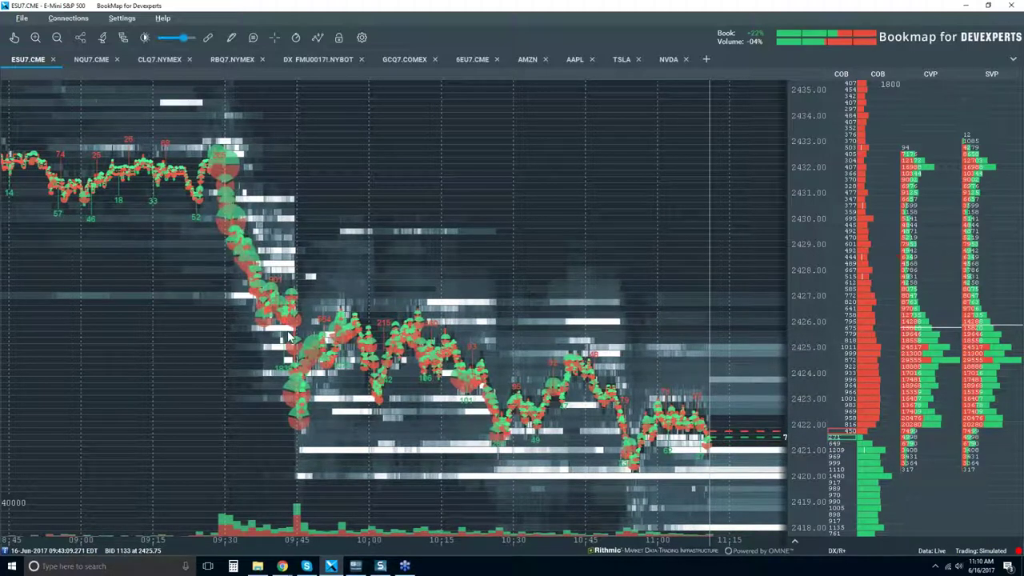
click(232, 39)
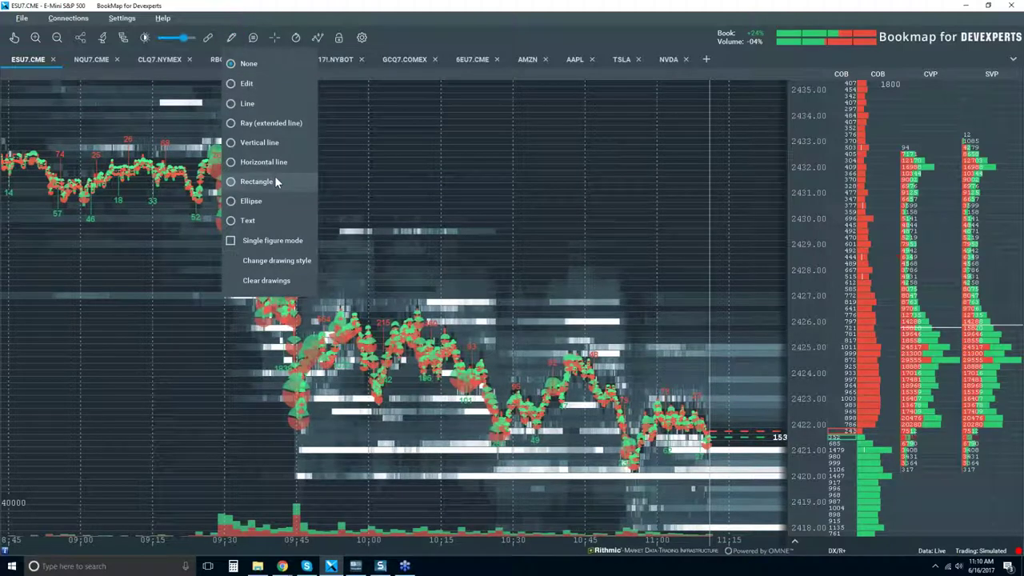
click(270, 122)
click(282, 285)
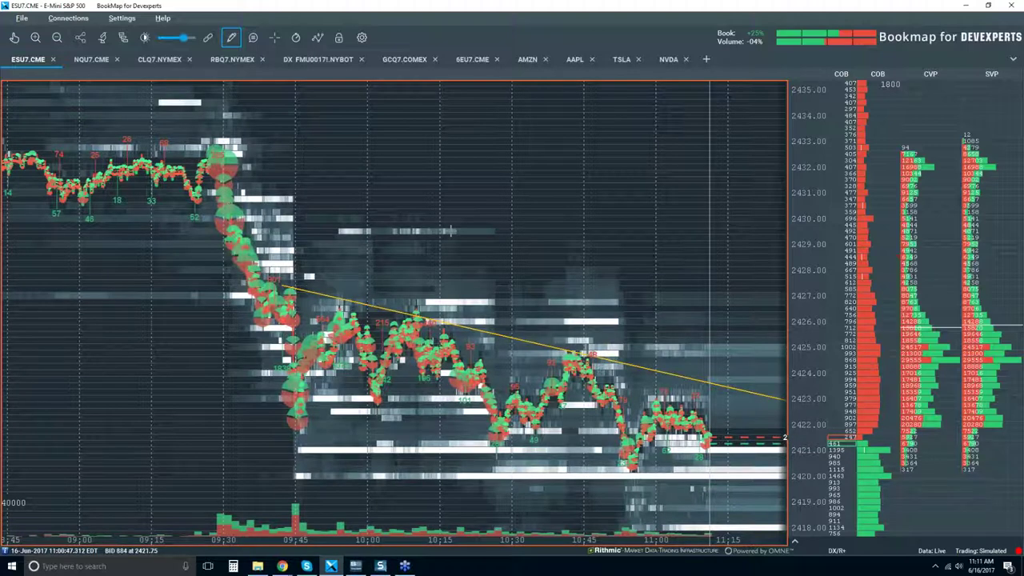
Draw a horizontal line across the ESU7.CME heatmap at about 2422.75
click(232, 40)
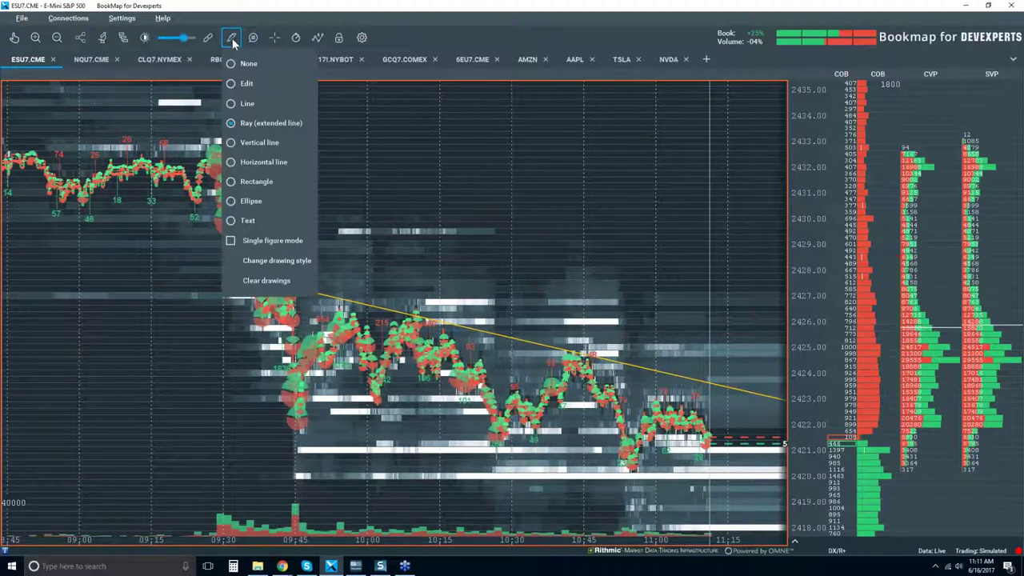
click(272, 162)
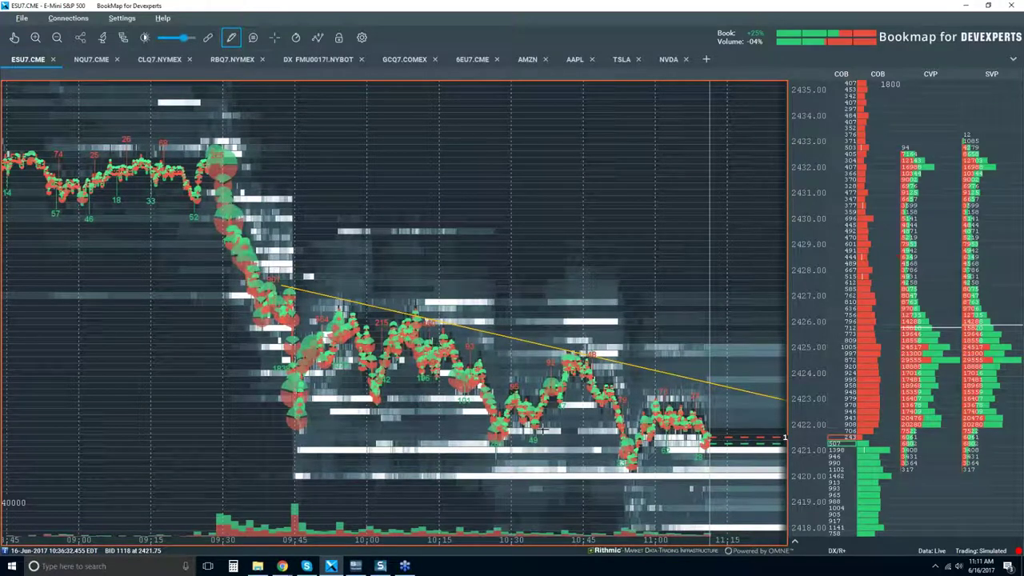
click(573, 408)
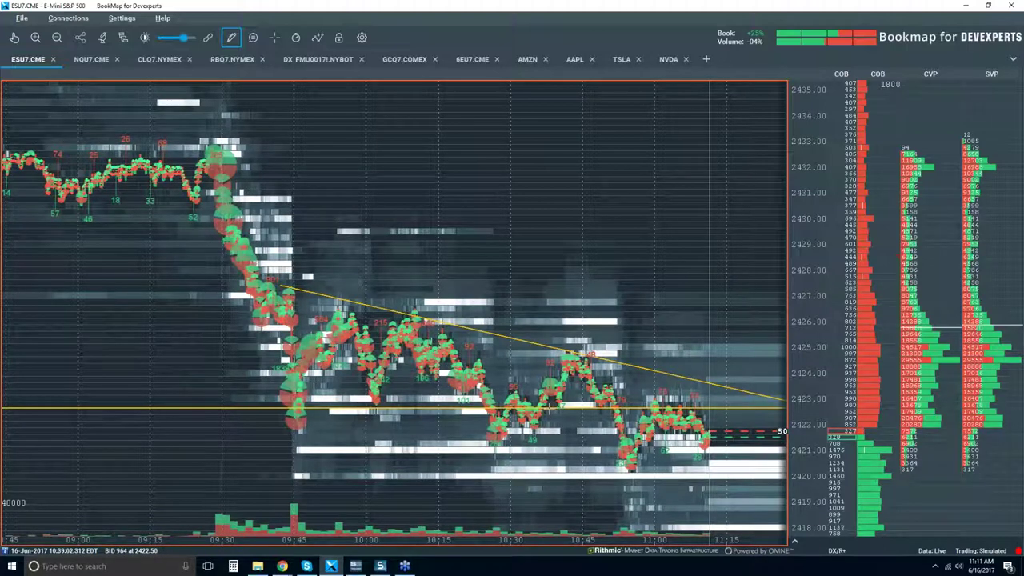
Raise the horizontal line to 2423.00 on the ESU7.CME heatmap and leave drawing mode
click(231, 38)
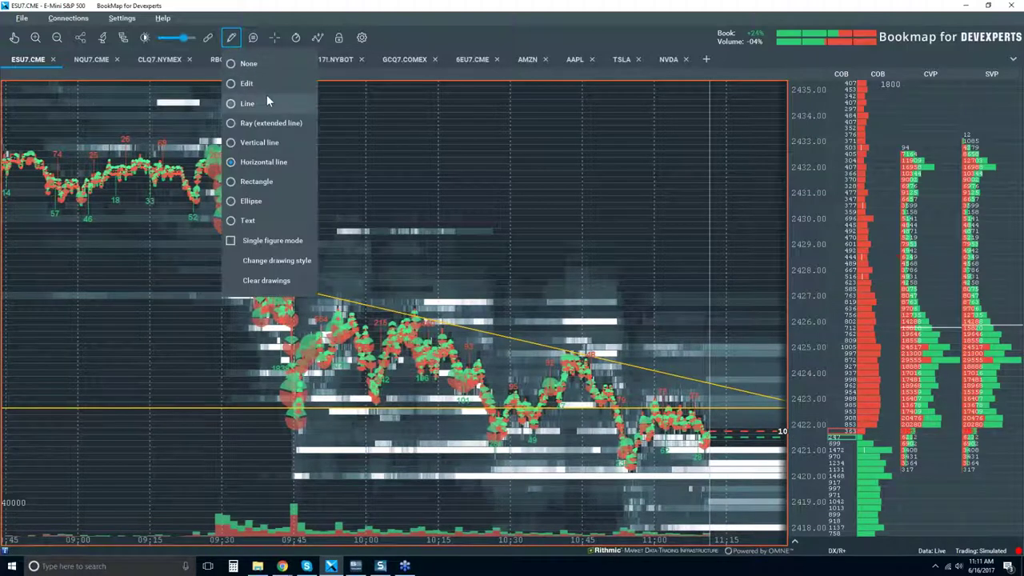
click(266, 82)
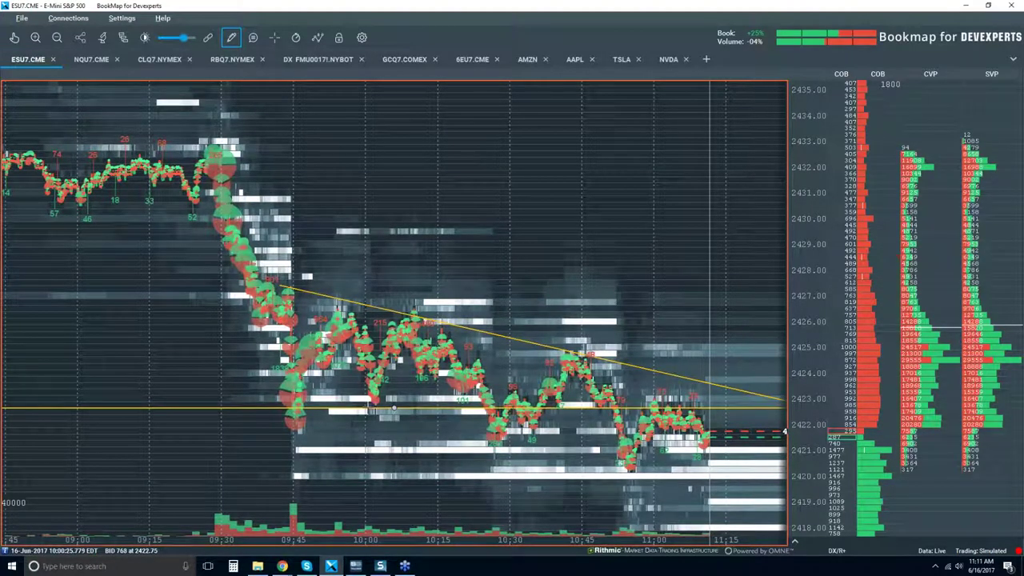
drag(393, 406, 393, 397)
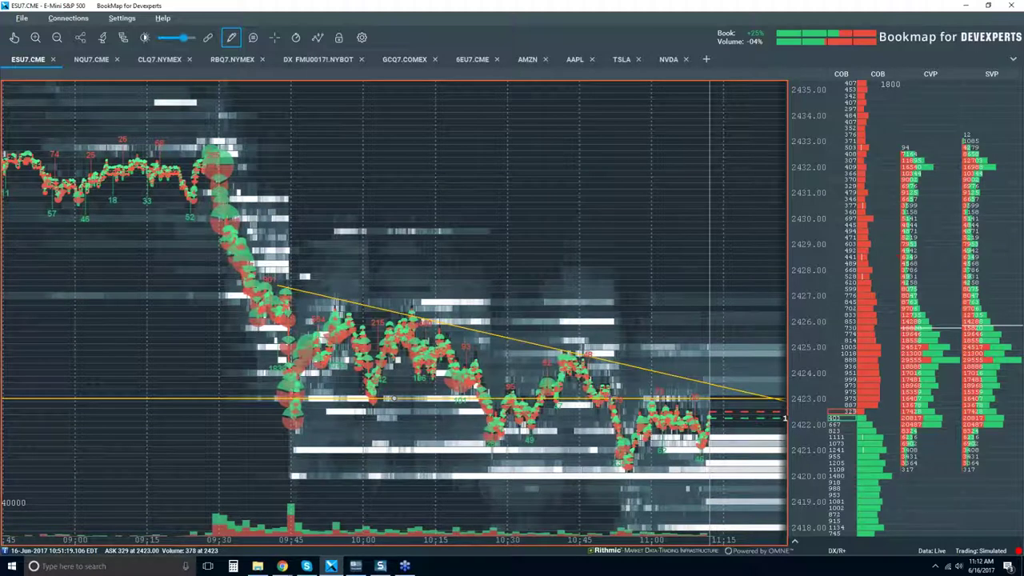
click(236, 38)
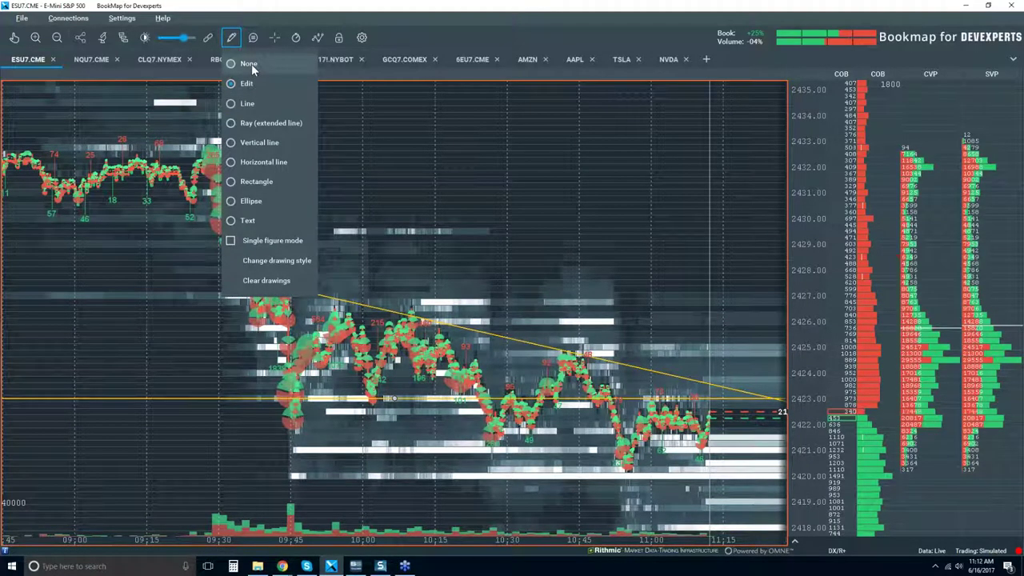
click(250, 66)
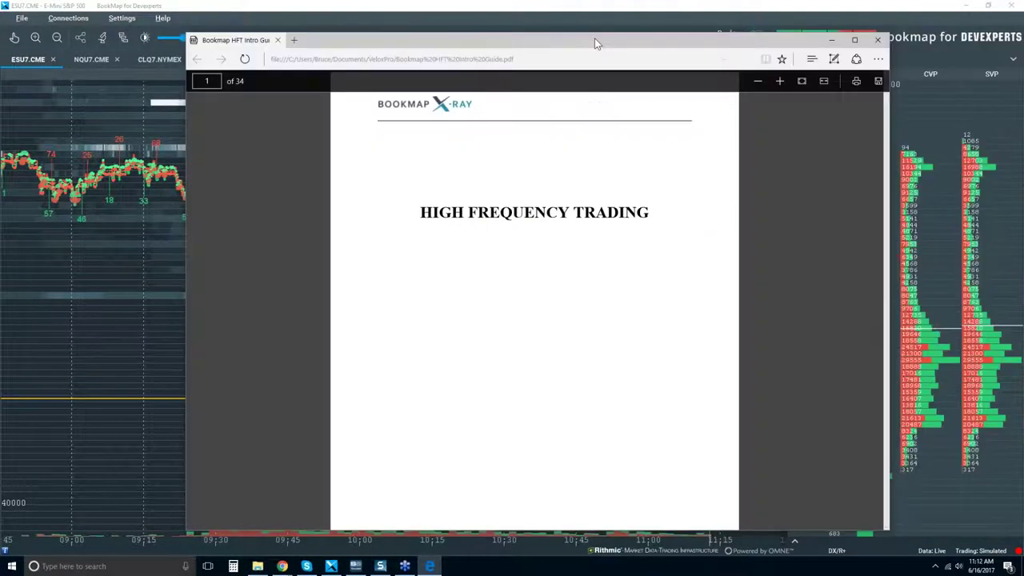
Go to page 13 of the Bookmap HFT Intro Guide PDF and enlarge its order book diagrams in a maximized window
drag(594, 37, 573, 31)
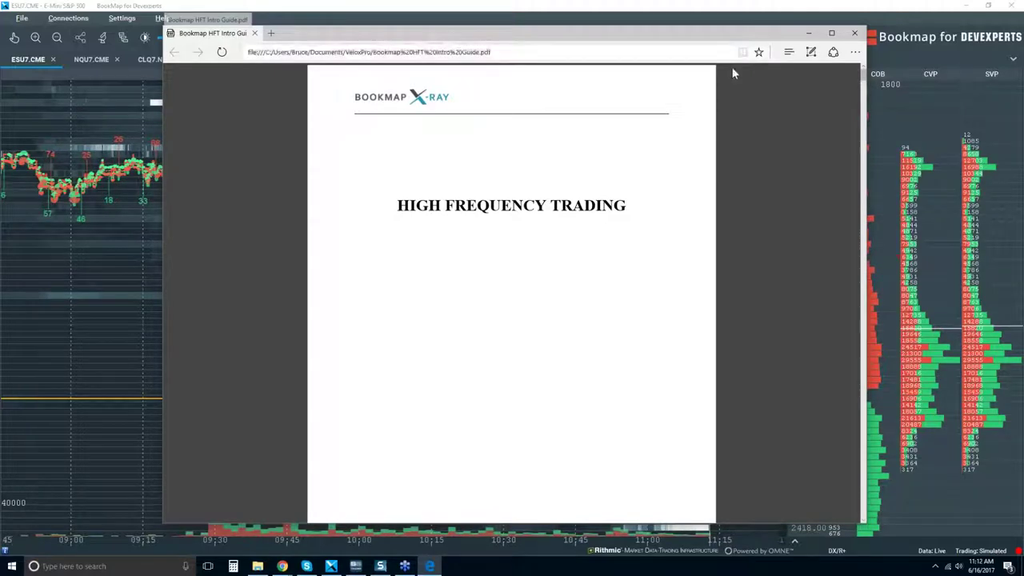
drag(865, 80, 858, 238)
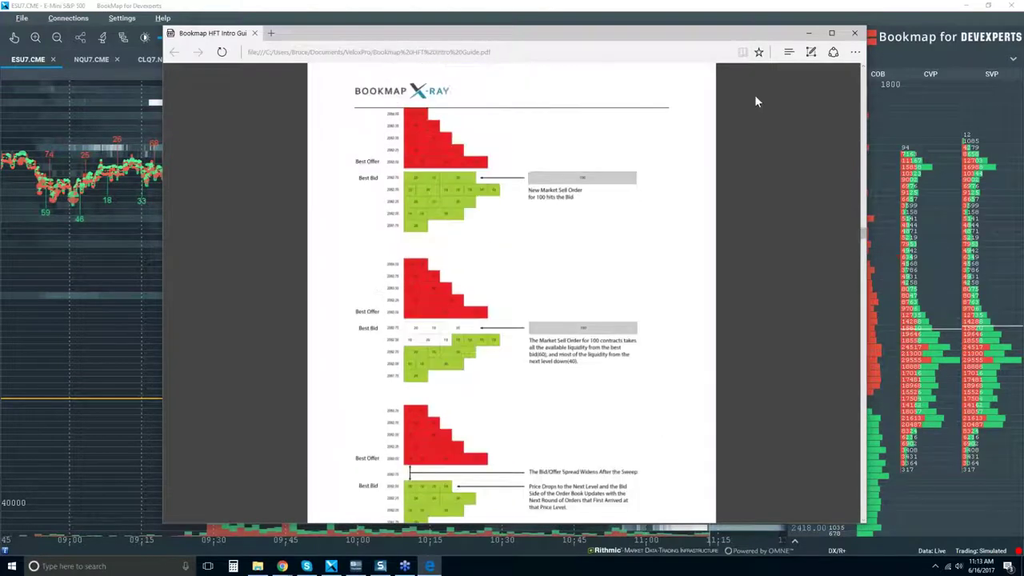
double_click(734, 37)
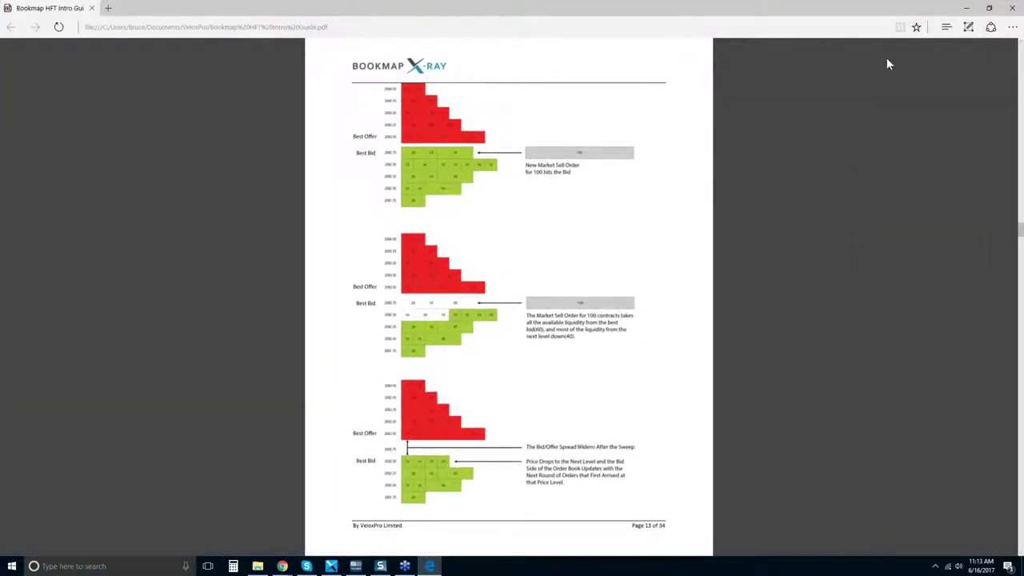
key(ctrl+l)
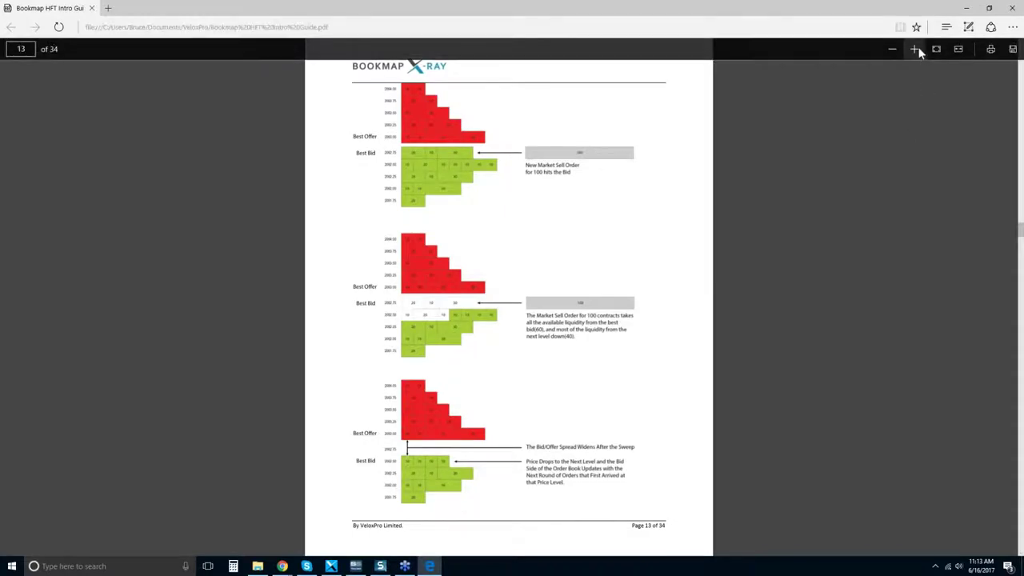
click(917, 49)
click(917, 49)
click(917, 49)
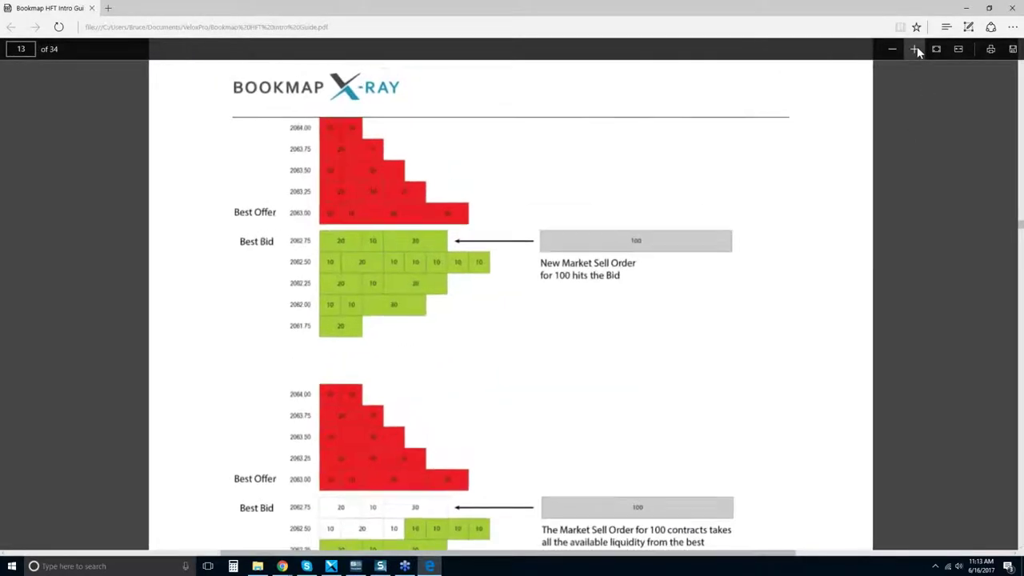
click(917, 49)
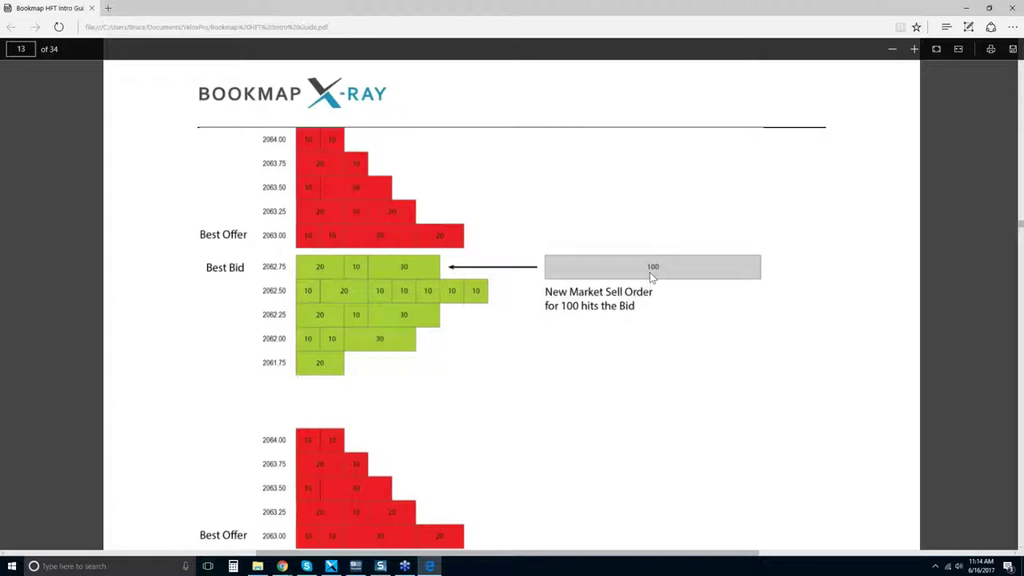
Read the market sell order and spread-widening diagrams on page 13, and minimize the guide
scroll(650, 272, down, 3)
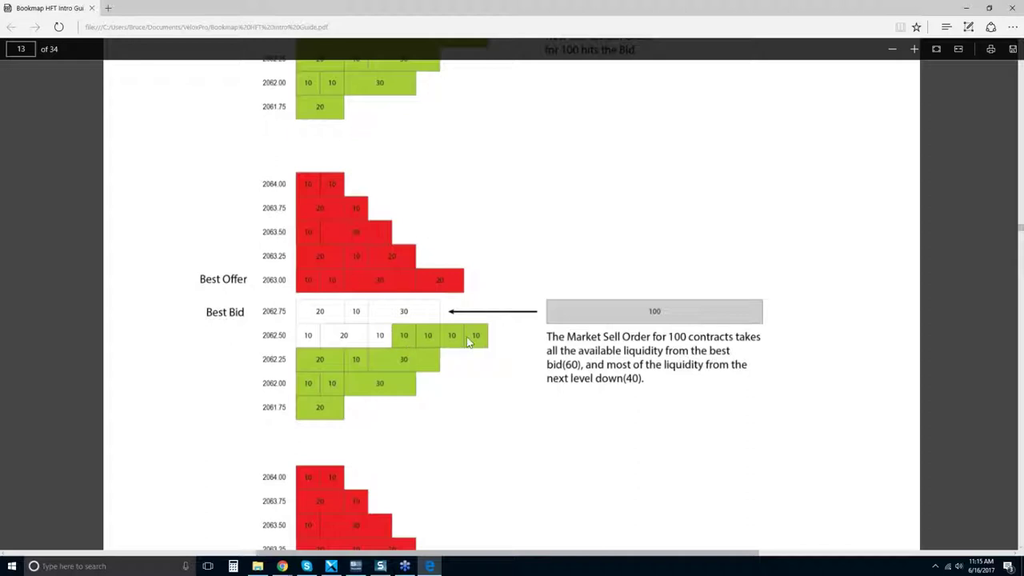
scroll(468, 343, down, 5)
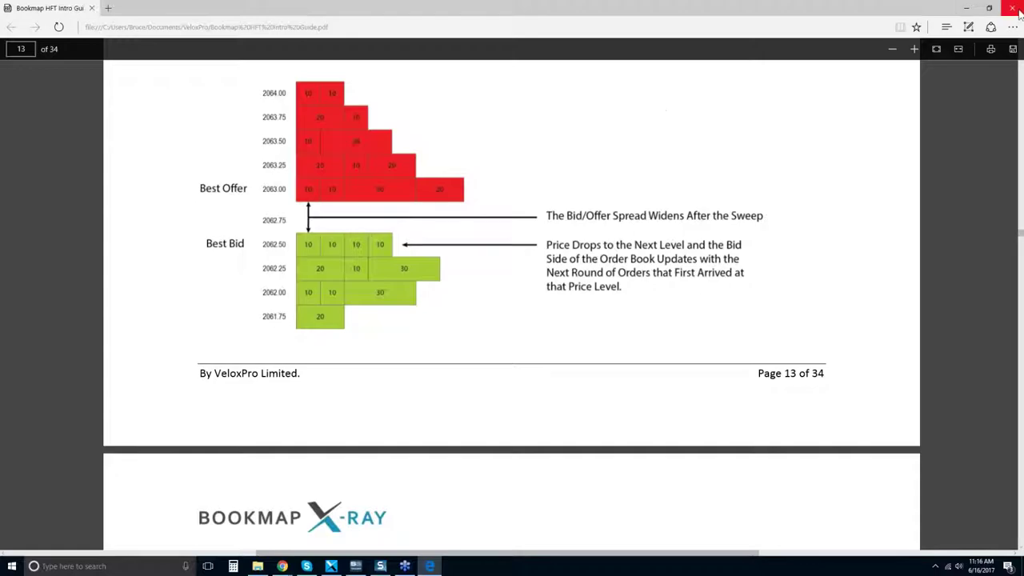
click(969, 9)
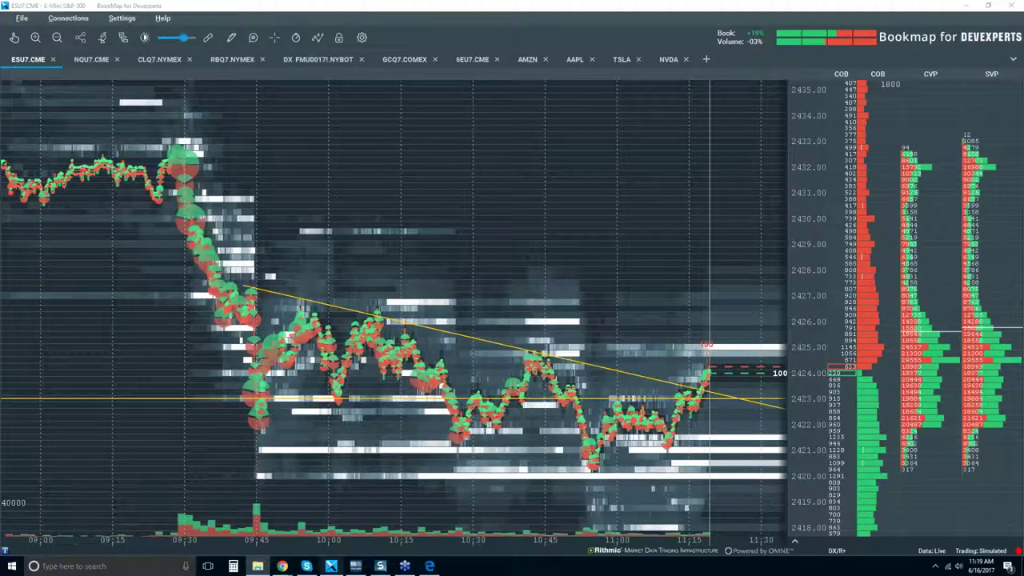
Switch to the webinar slides in the browser and advance to slide 3 on Bookmap Order Flow
mouse_move(282, 566)
click(342, 529)
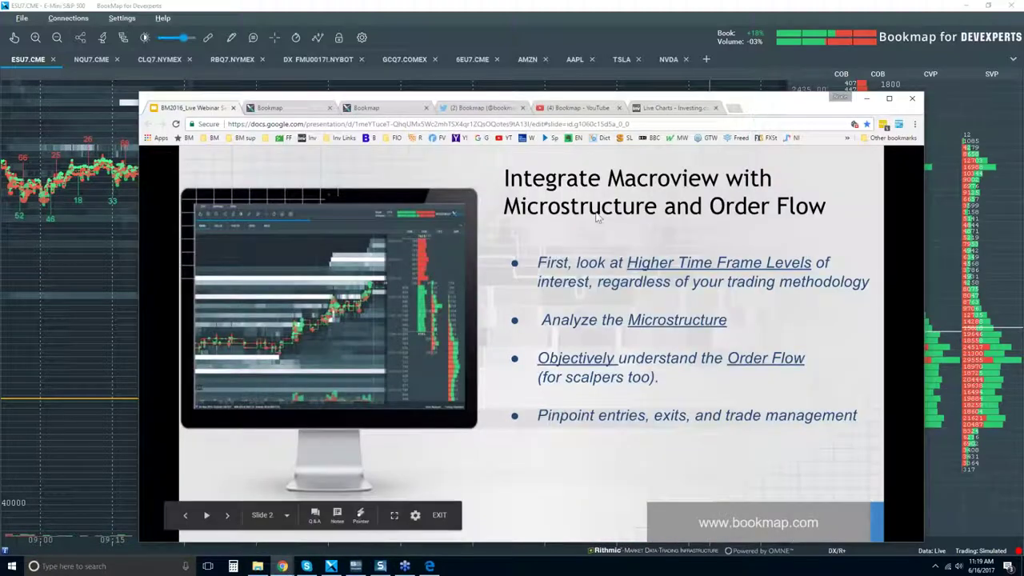
click(611, 238)
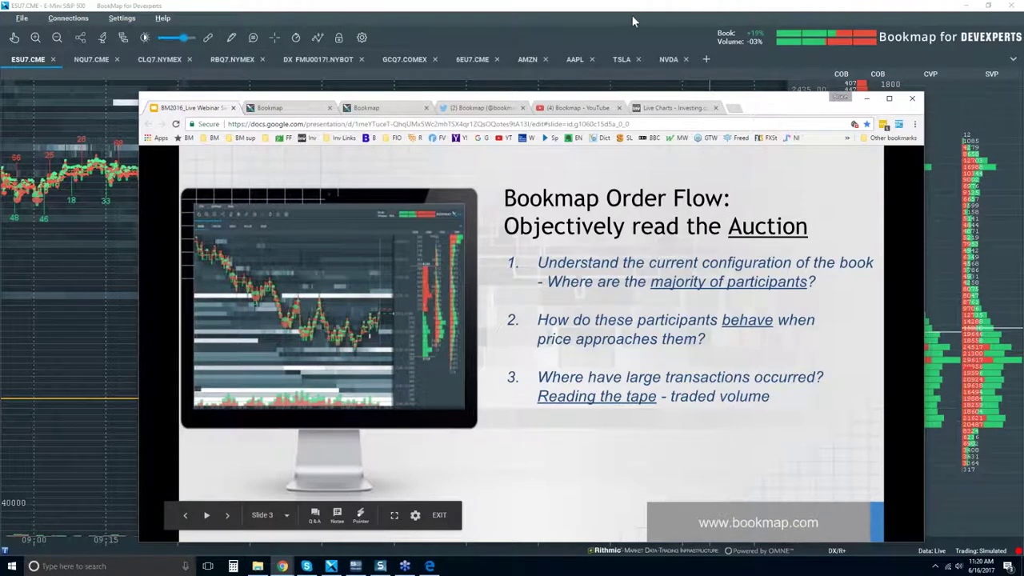
Return to Bookmap, enlarge the ESU7.CME price action since about 10:15 and lower the heatmap contrast slightly
key(alt+Tab)
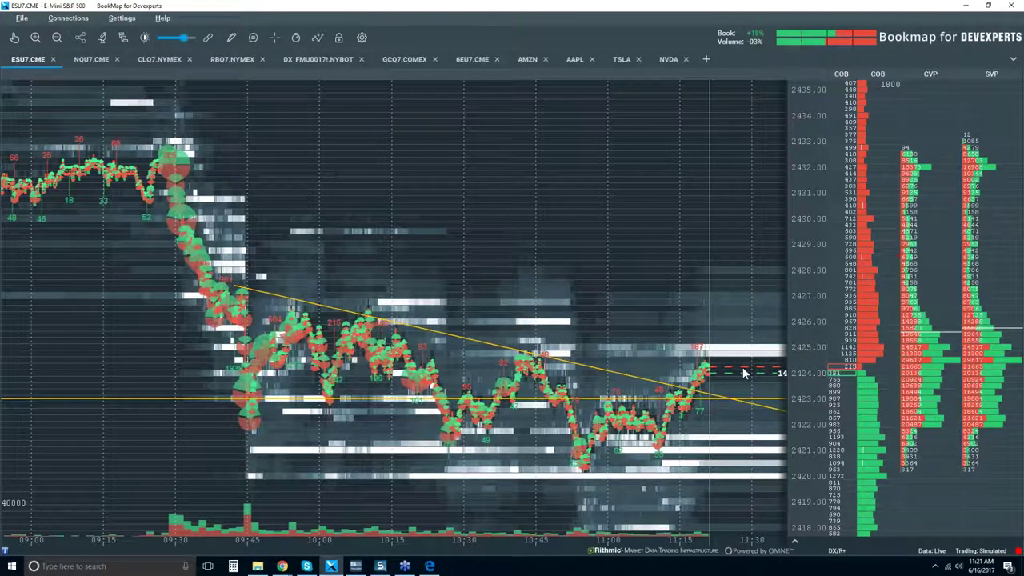
scroll(664, 364, up, 2)
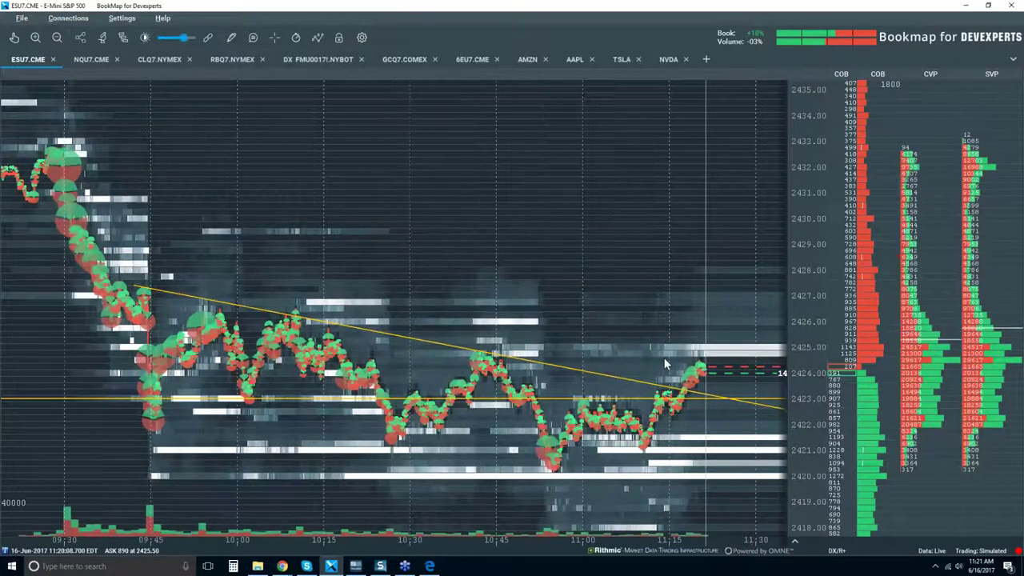
scroll(647, 342, up, 2)
scroll(647, 342, up, 1)
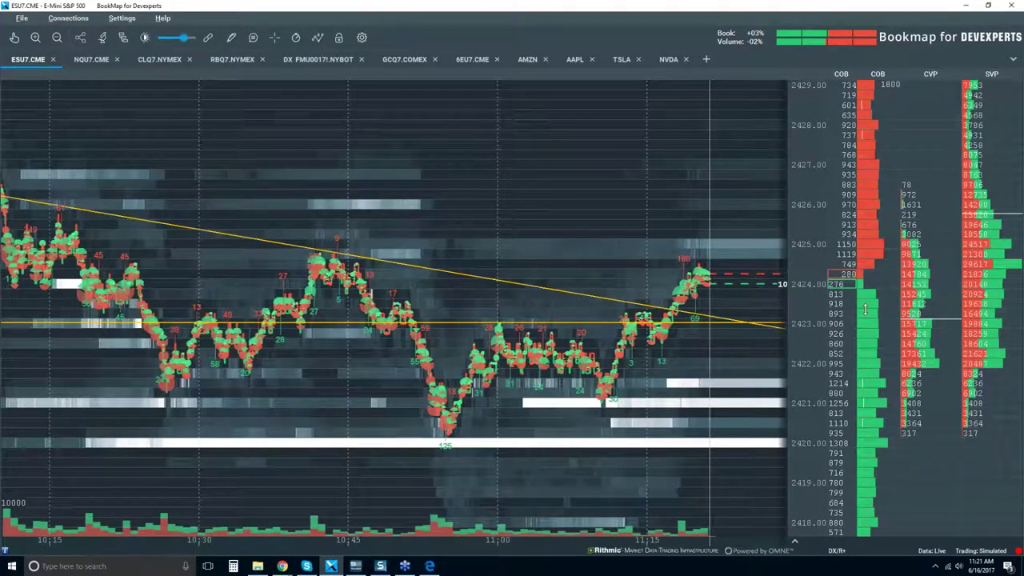
scroll(852, 302, up, 1)
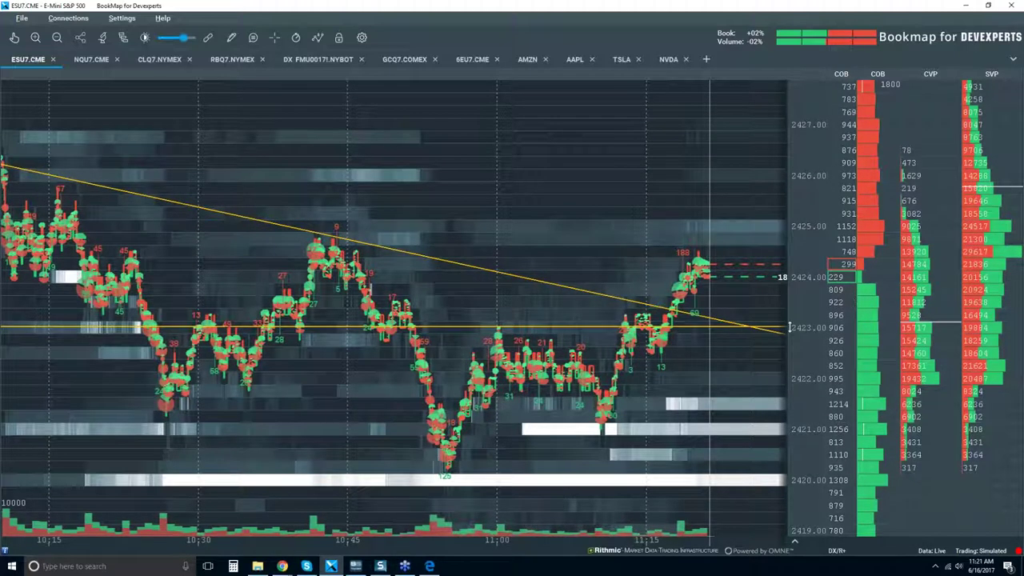
drag(185, 38, 173, 42)
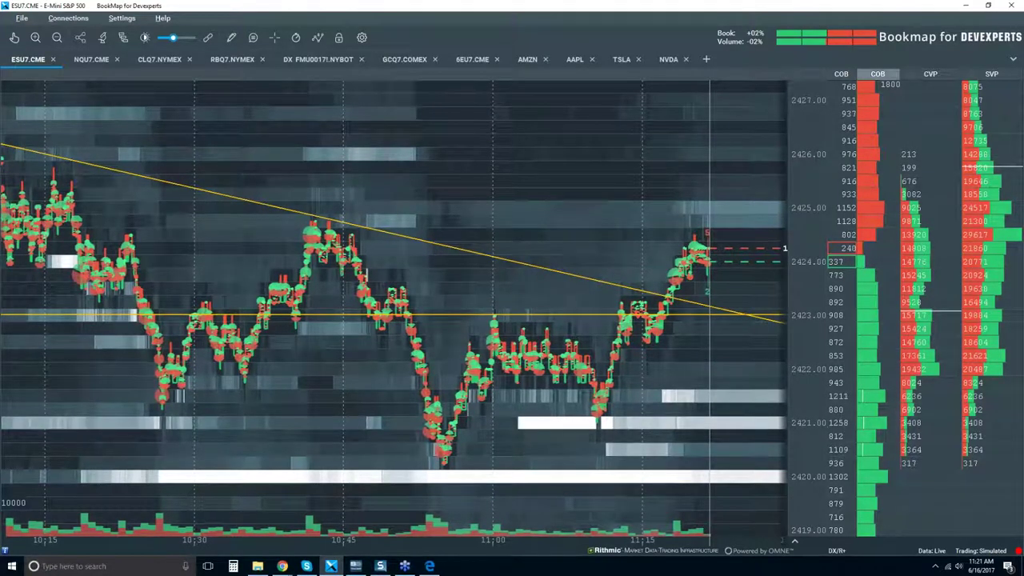
Widen the COB numbers column and enable the cursor data tooltip to inspect the bid liquidity at 2421.00
mouse_move(869, 81)
mouse_down()
mouse_move(840, 73)
mouse_move(868, 74)
mouse_move(856, 74)
mouse_up()
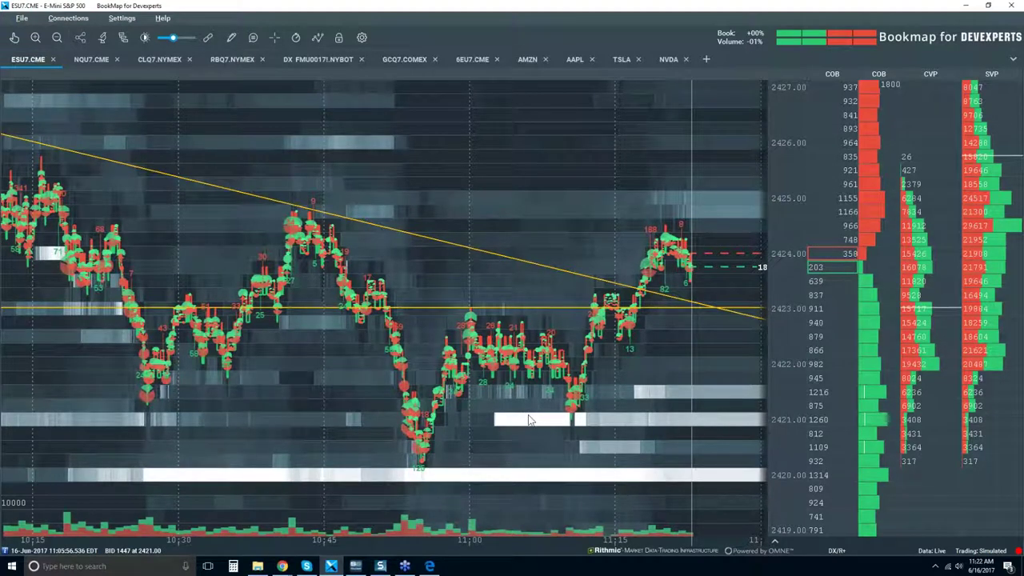
click(253, 38)
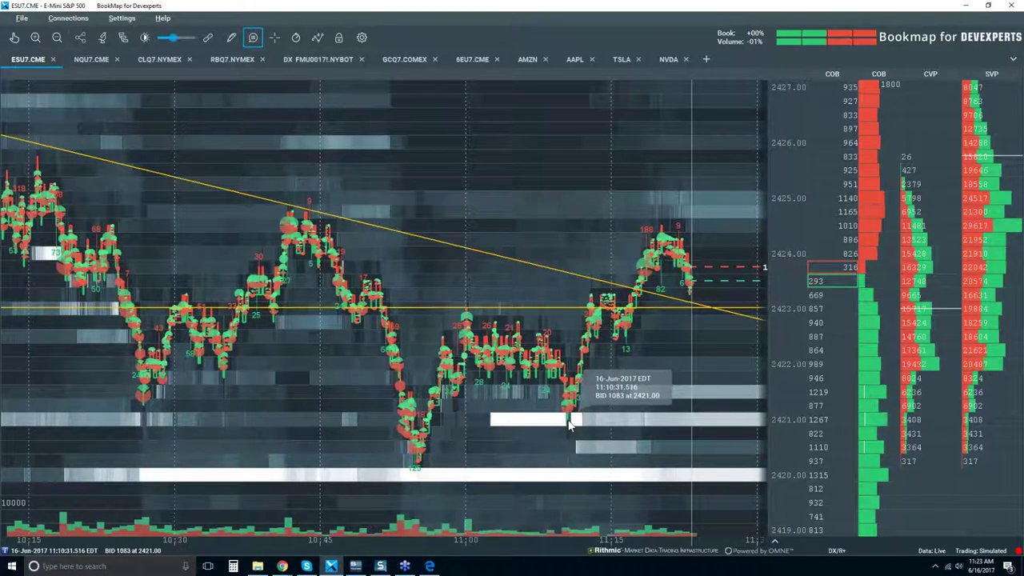
Freeze the chart and examine the bid liquidity at 2421.00 around 11:10 at several zoom levels, and resume the live view
click(14, 37)
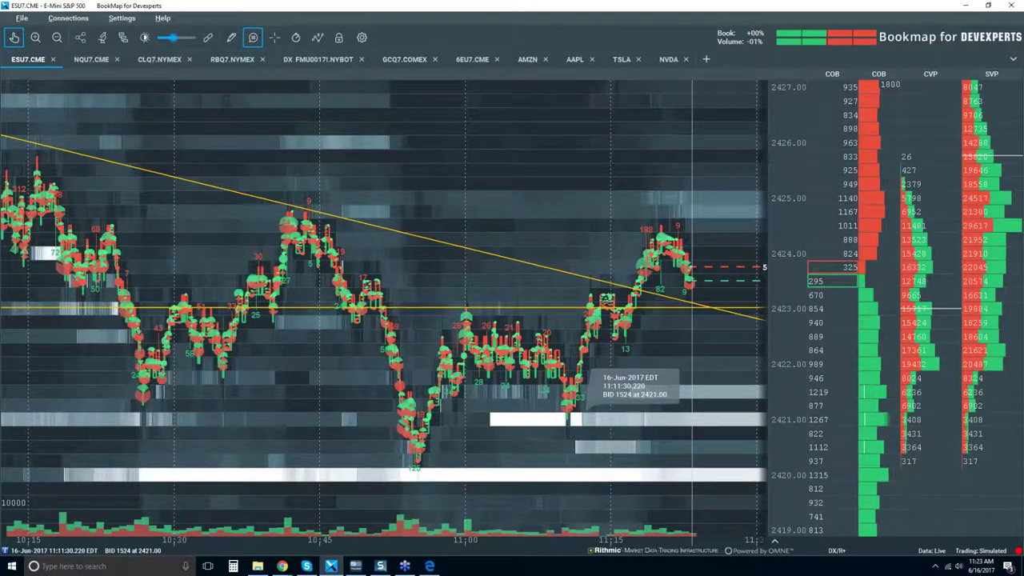
scroll(571, 422, up, 5)
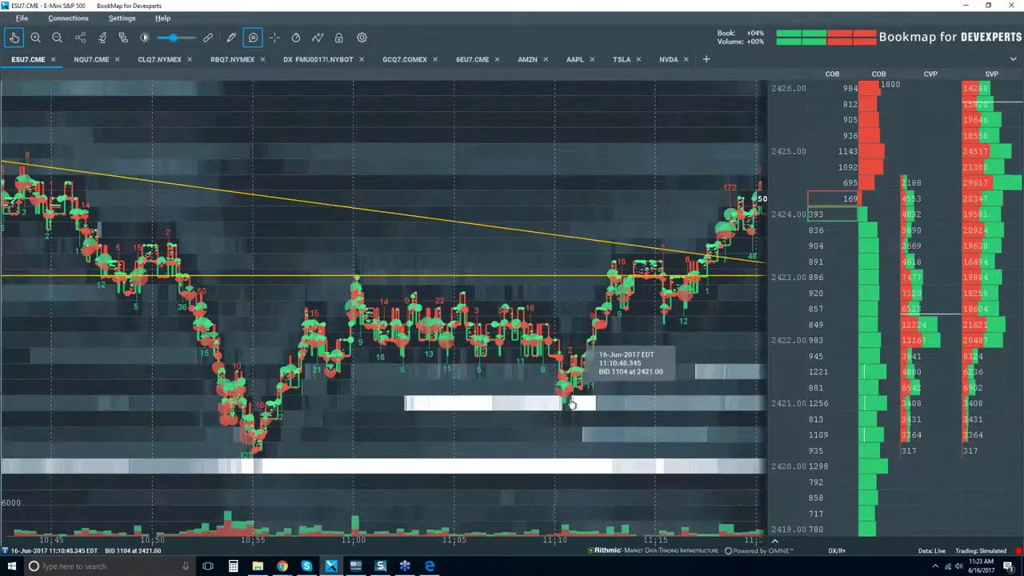
scroll(565, 417, up, 2)
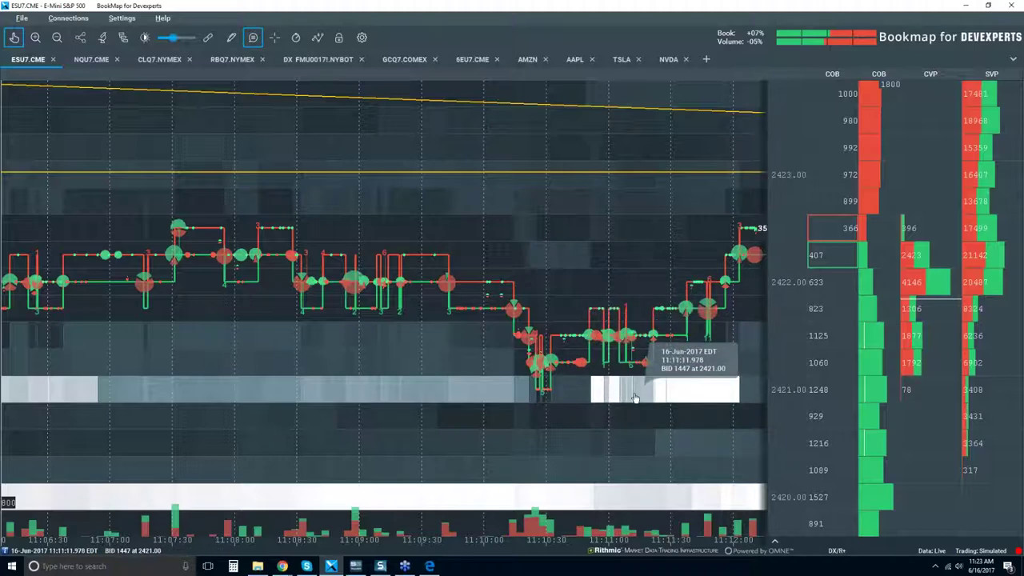
scroll(624, 393, down, 4)
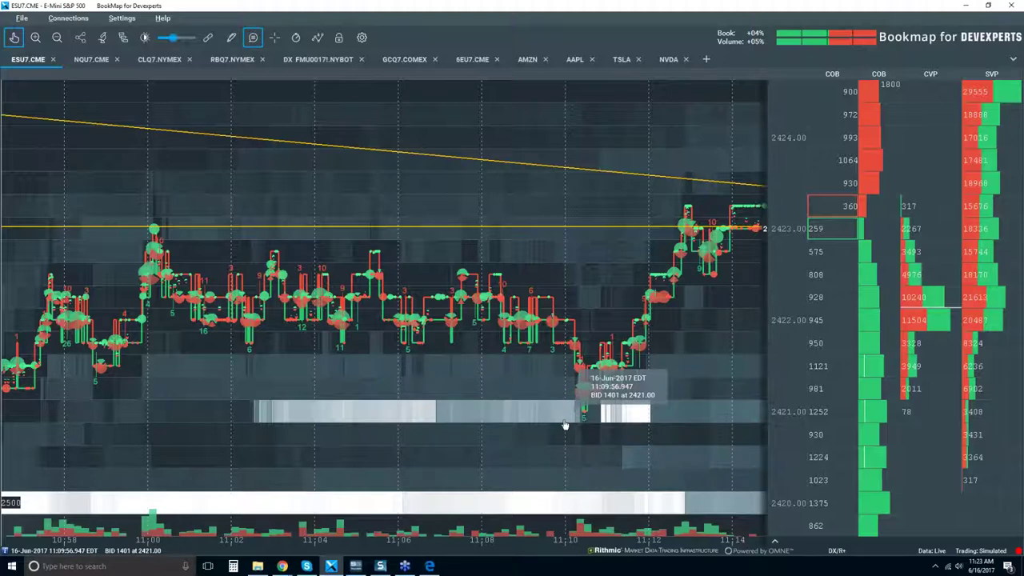
scroll(576, 405, down, 2)
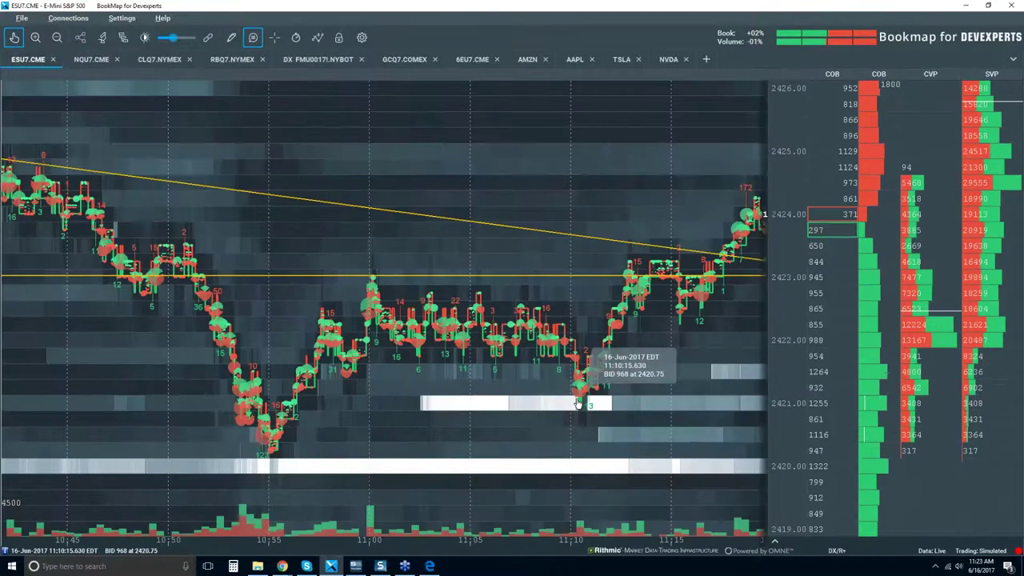
scroll(577, 403, down, 2)
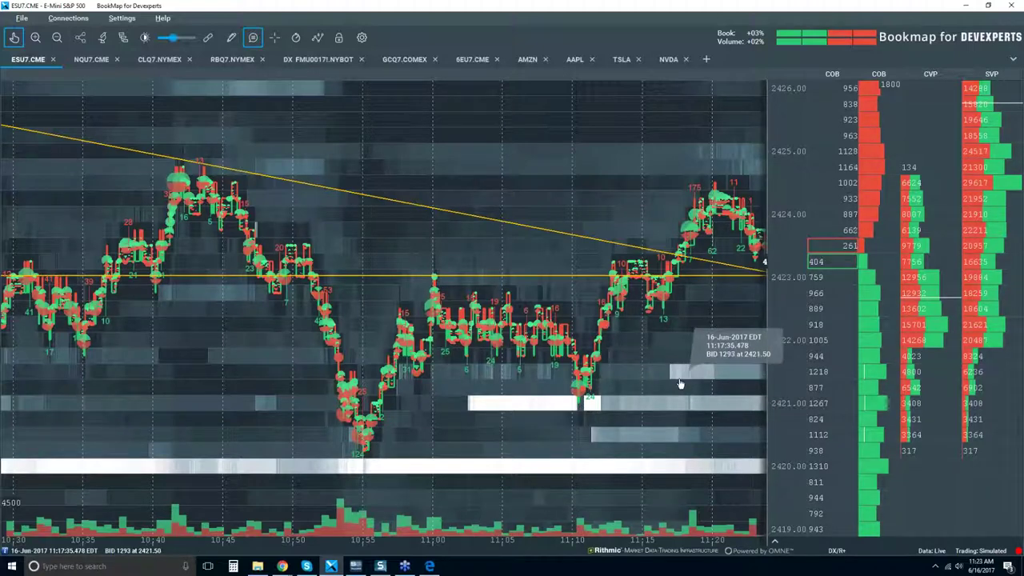
click(14, 37)
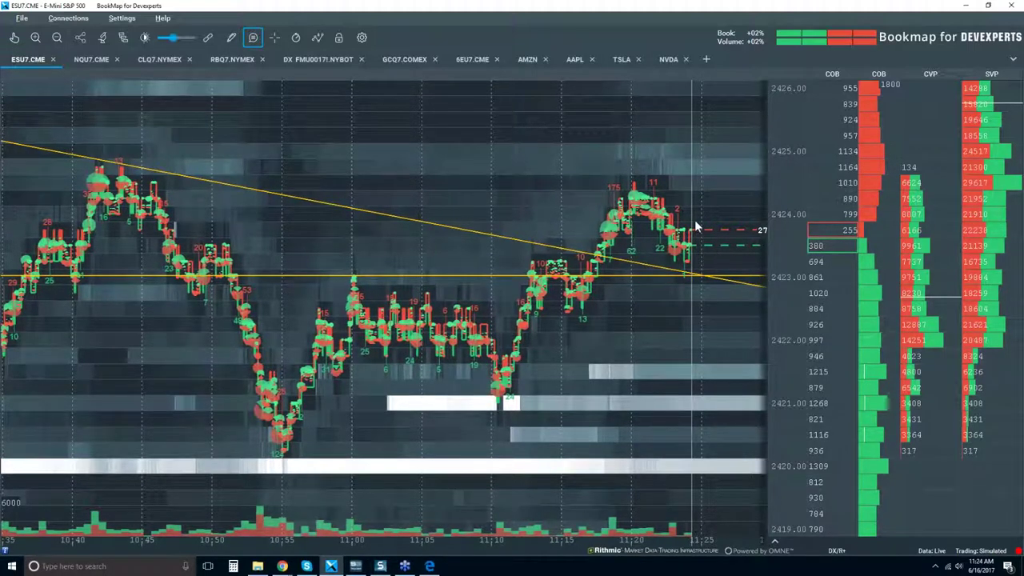
Examine the ESU7.CME price action since about 10:15 against the descending trend line and the horizontal level at 2423.00
mouse_move(586, 249)
scroll(614, 256, down, 2)
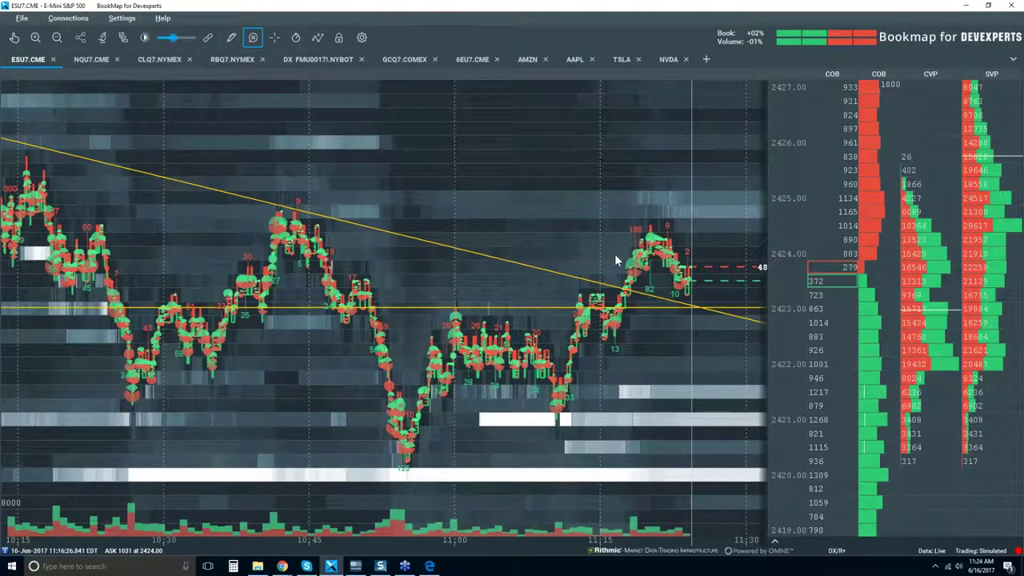
mouse_move(534, 265)
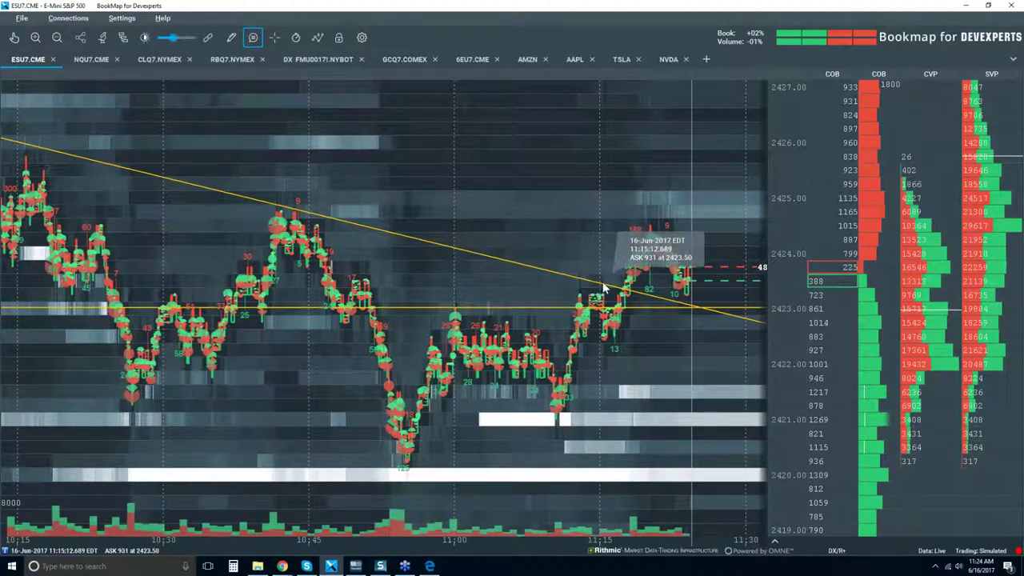
mouse_move(414, 310)
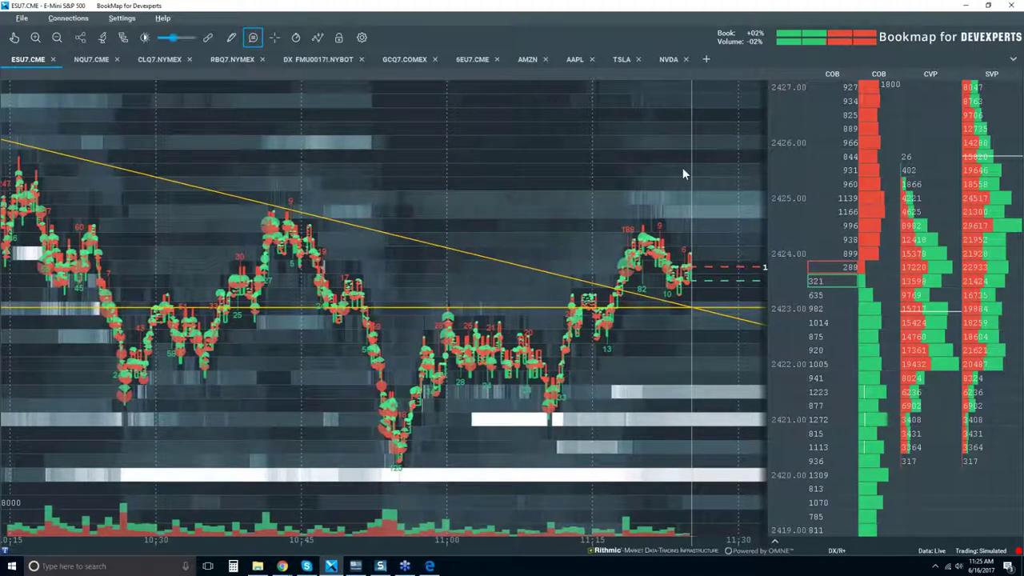
Inspect the resting liquidity around the recent price action, and extend the visible history back to the 09:30 open
scroll(664, 192, up, 2)
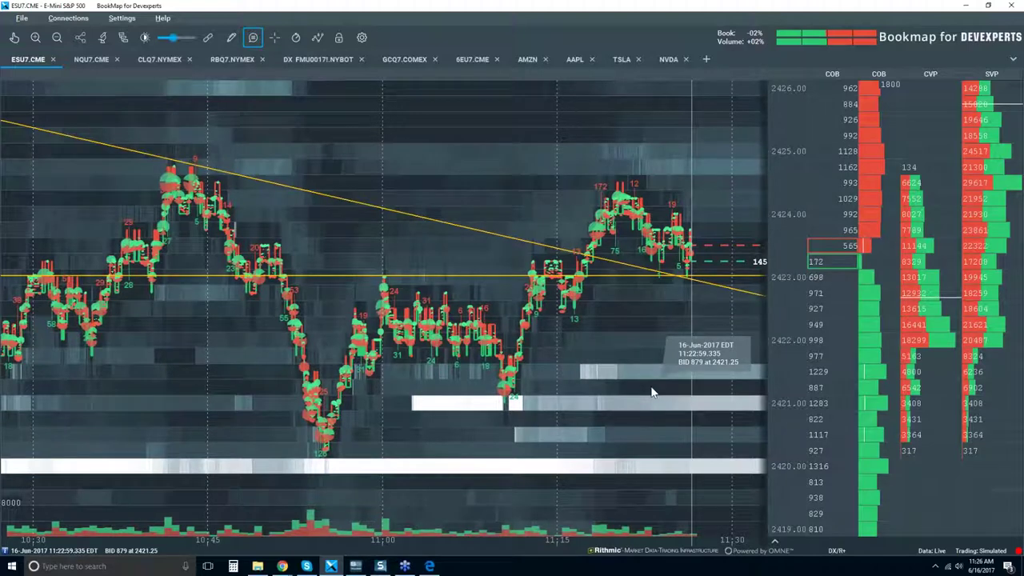
scroll(612, 291, down, 1)
scroll(614, 296, down, 1)
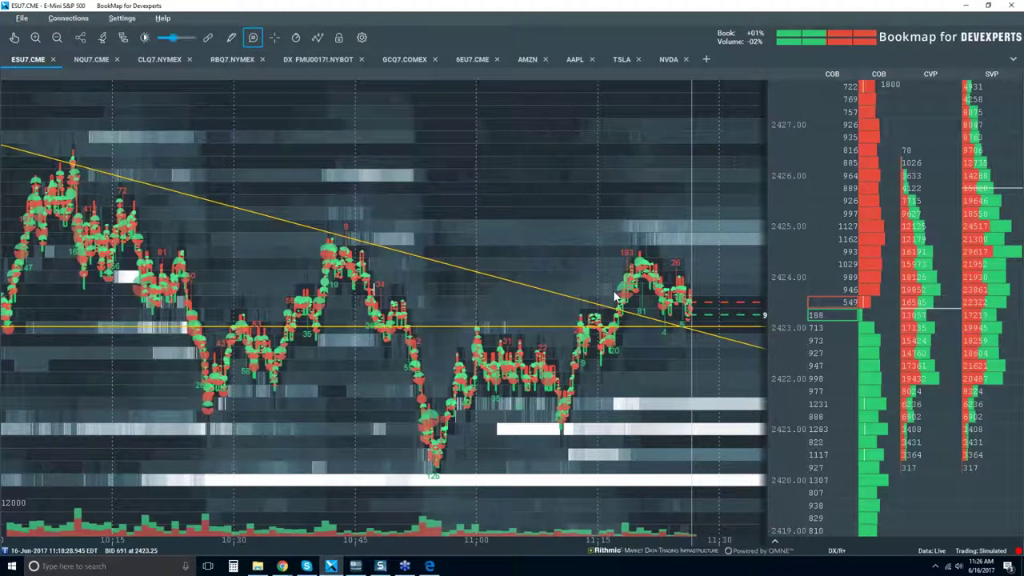
mouse_move(618, 309)
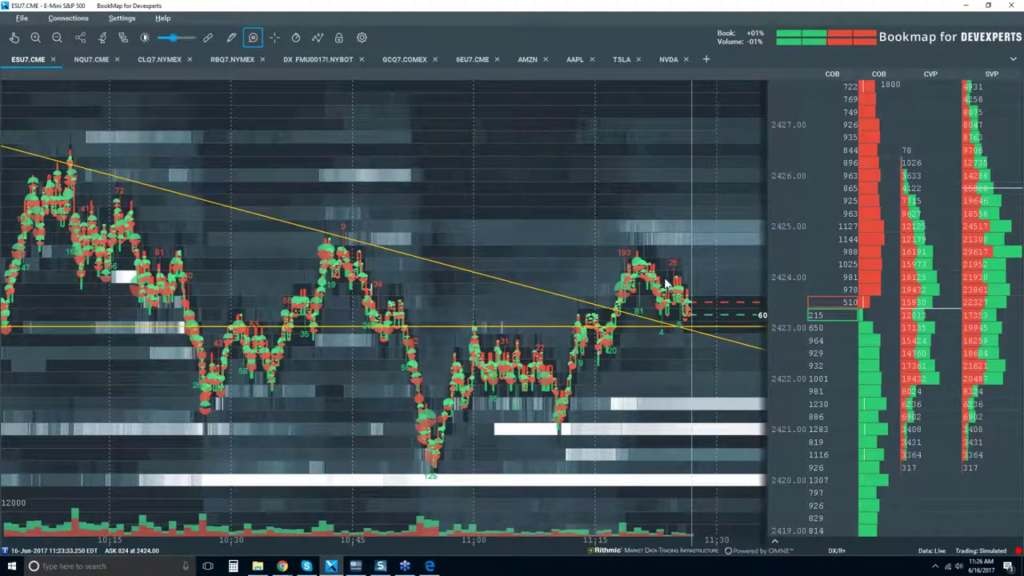
scroll(666, 284, down, 1)
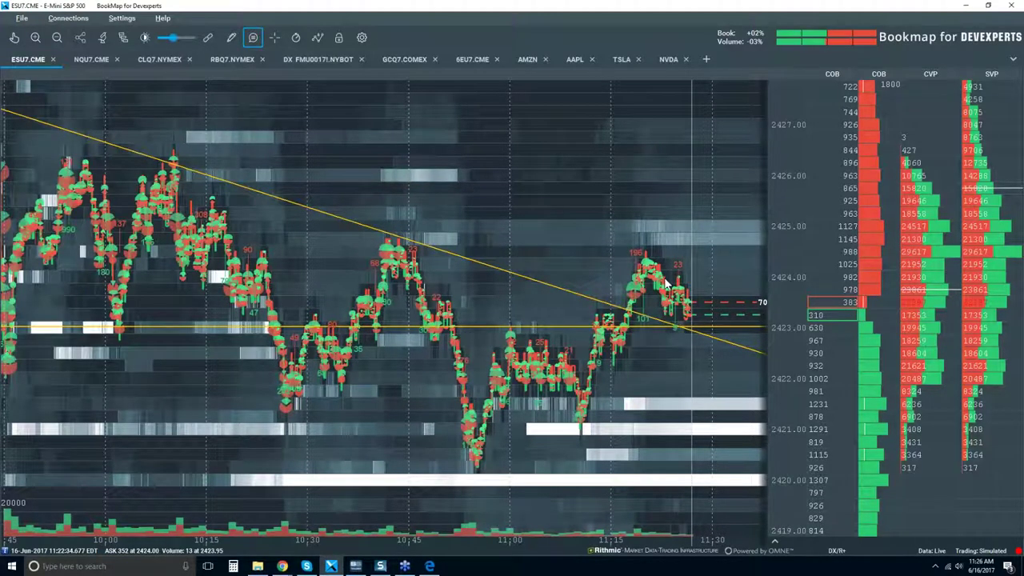
scroll(665, 282, down, 1)
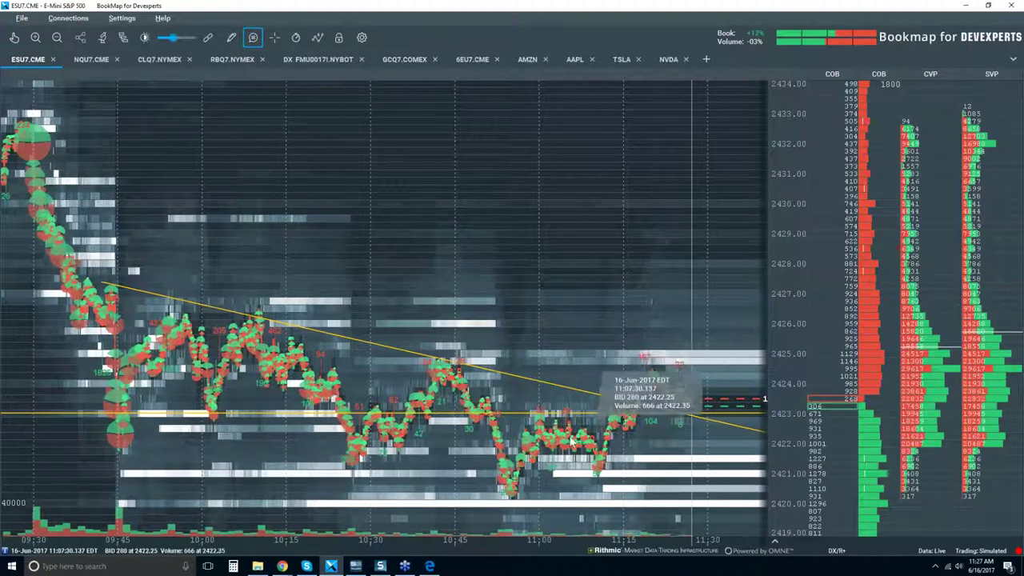
Turn off the cursor data tooltip and enlarge the ESU7.CME price action since about 10:20
click(253, 37)
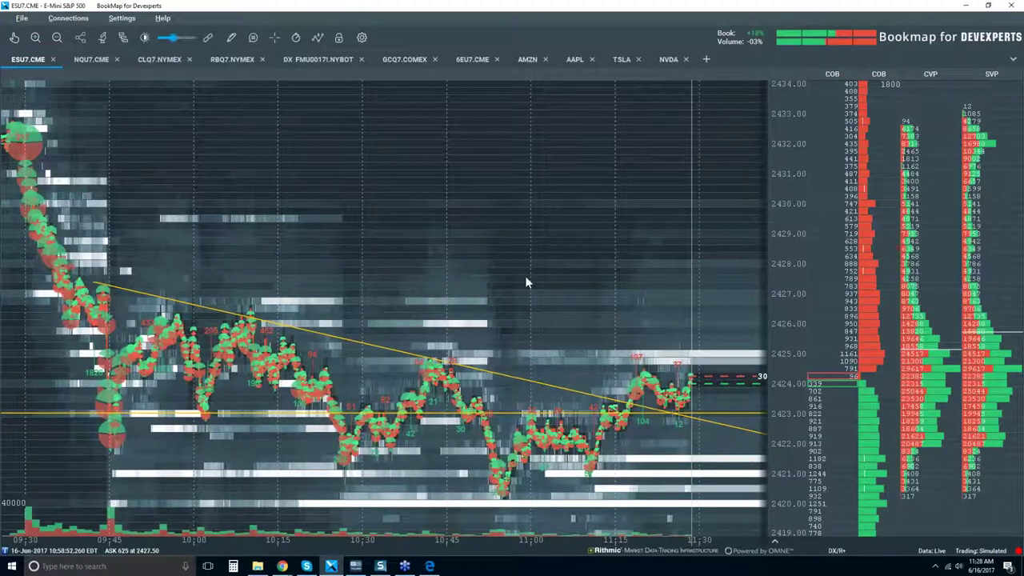
scroll(555, 311, up, 2)
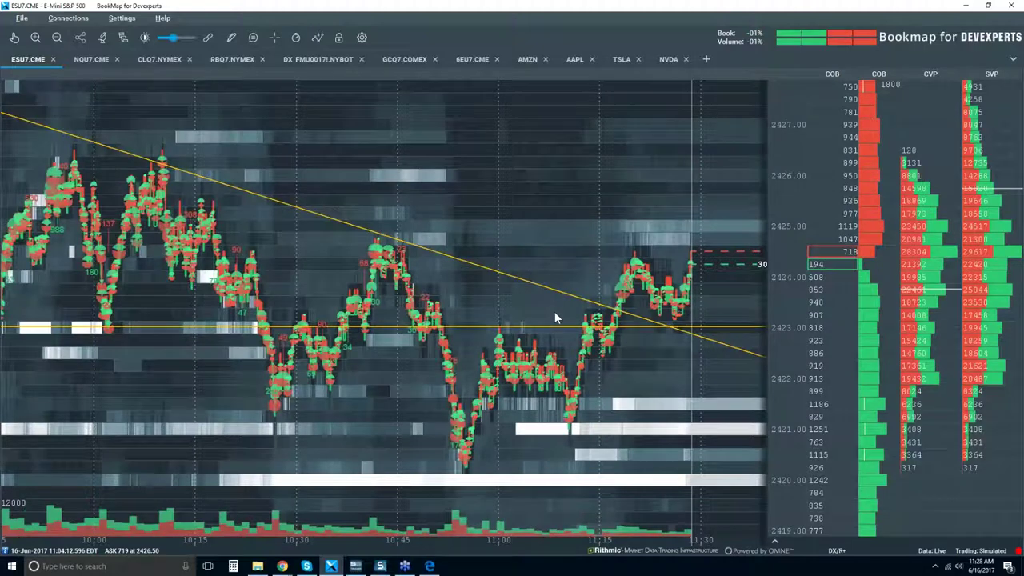
scroll(554, 311, up, 2)
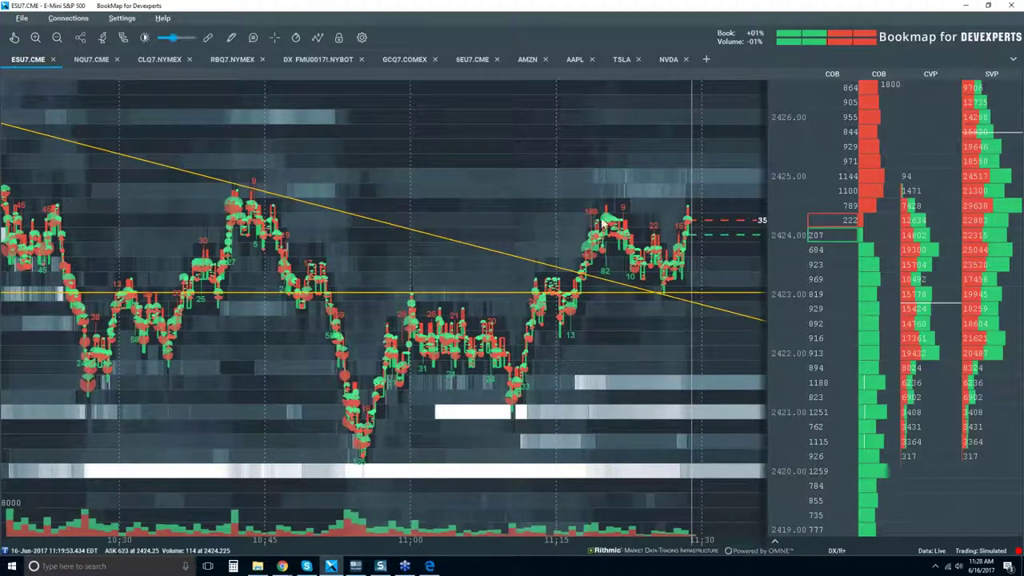
scroll(673, 212, up, 1)
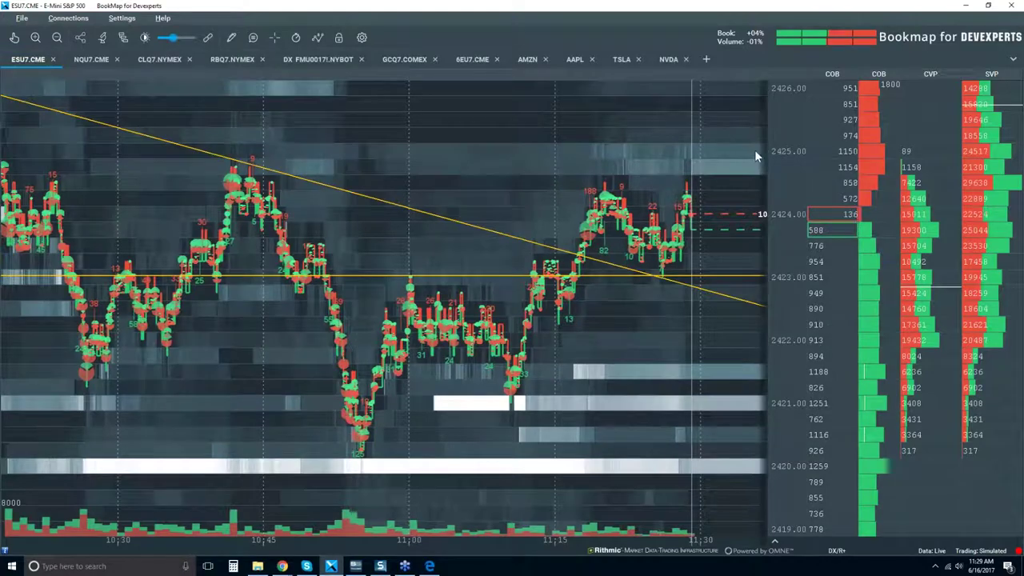
Review the wider ESU7.CME session from before 09:30, and return to the price action since about 09:50
scroll(709, 210, down, 2)
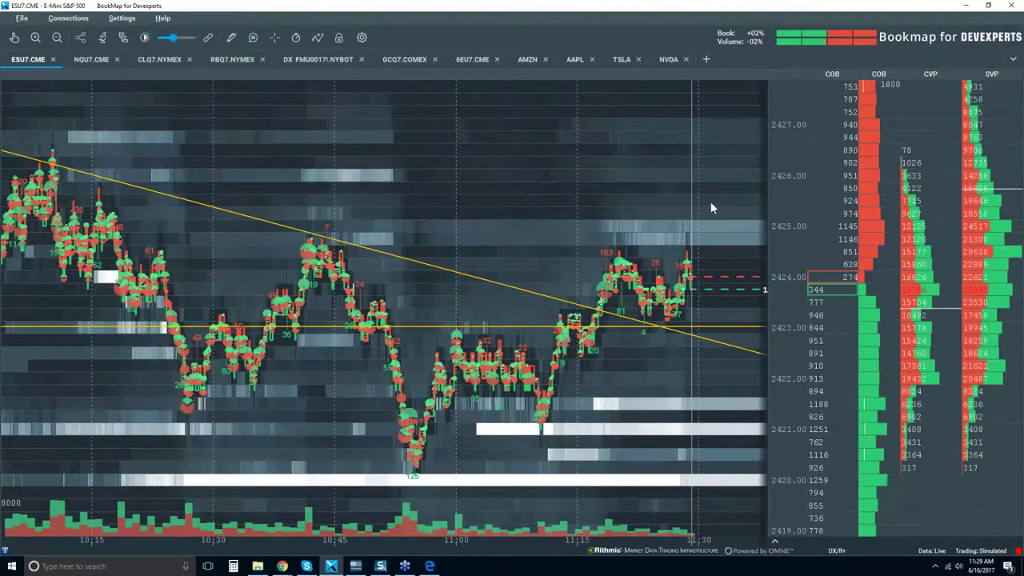
scroll(709, 208, down, 2)
scroll(686, 213, down, 2)
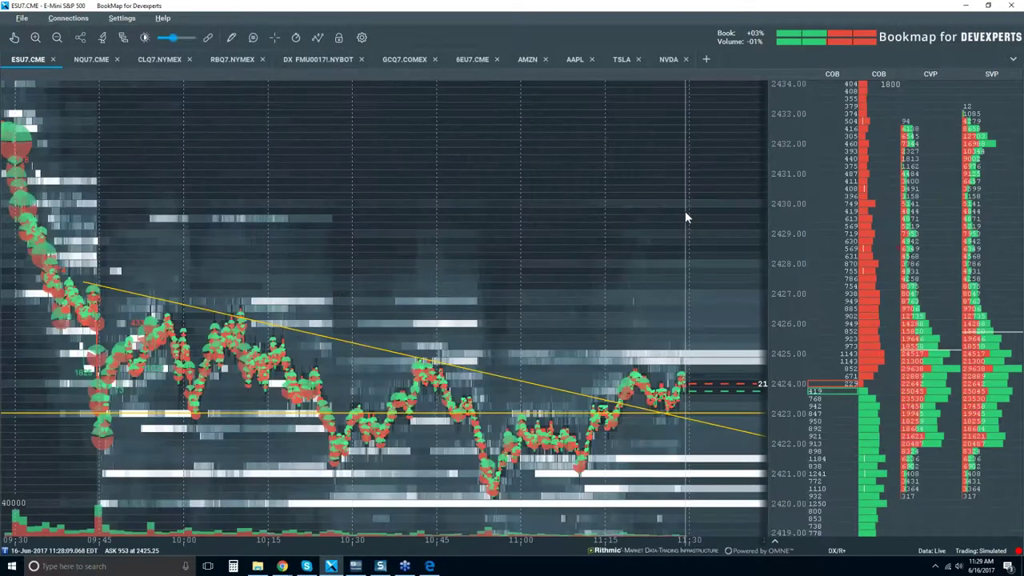
scroll(685, 211, down, 1)
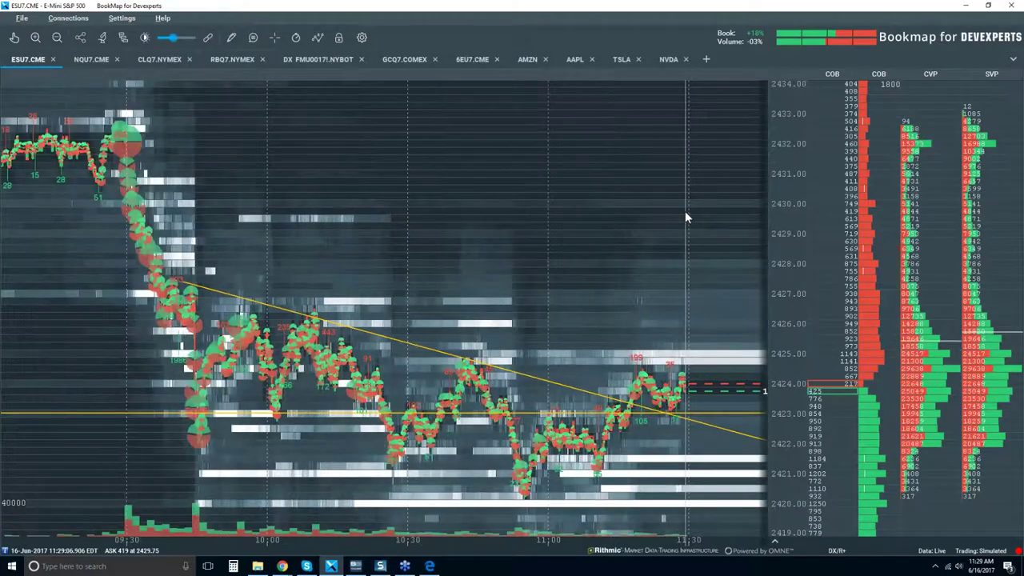
scroll(685, 211, up, 1)
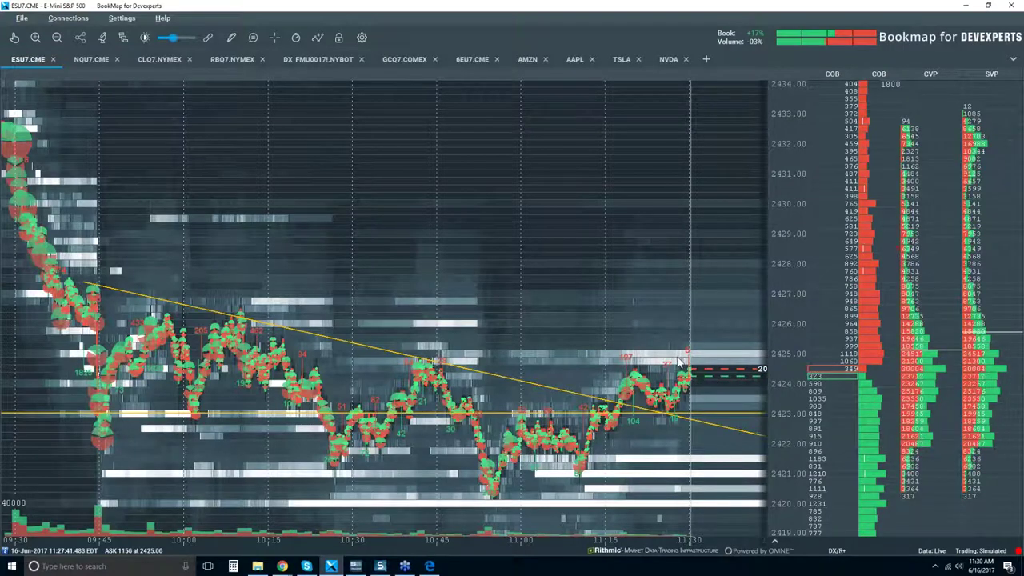
scroll(677, 356, up, 3)
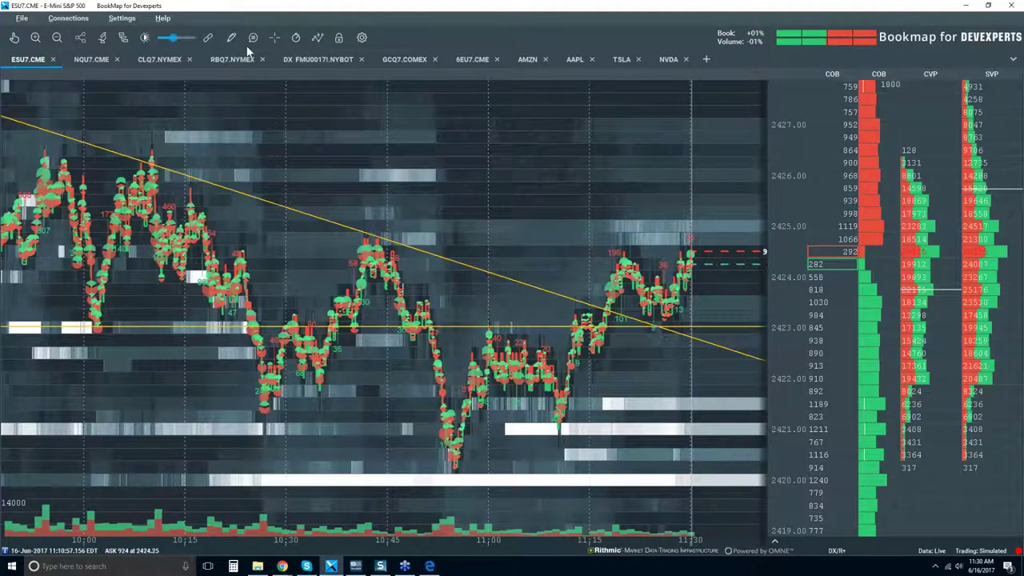
Raise the heatmap brightness to about 40 and lower the white cut-off to about 96 in the contrast configuration
click(144, 37)
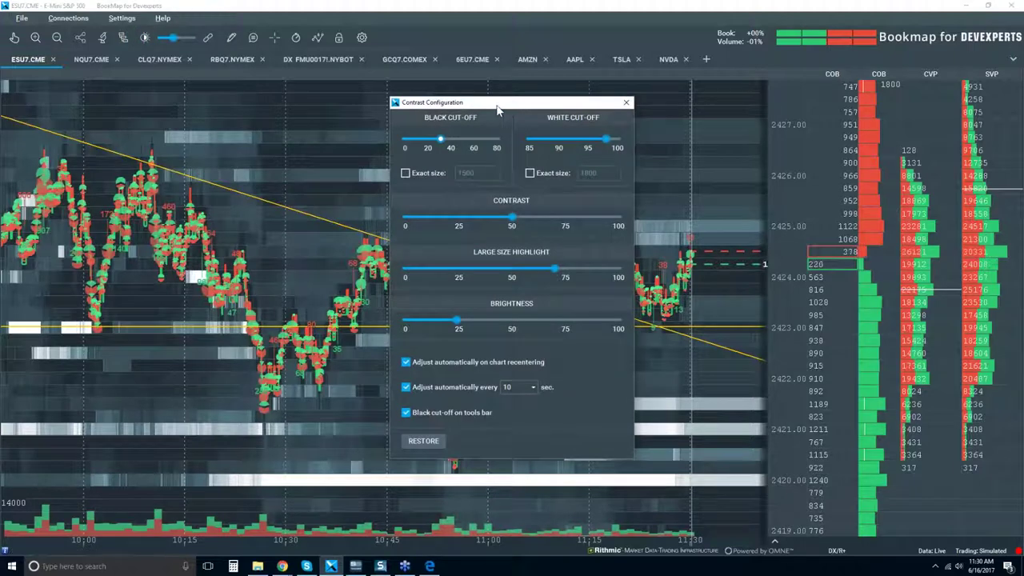
drag(459, 103, 210, 107)
drag(208, 325, 241, 325)
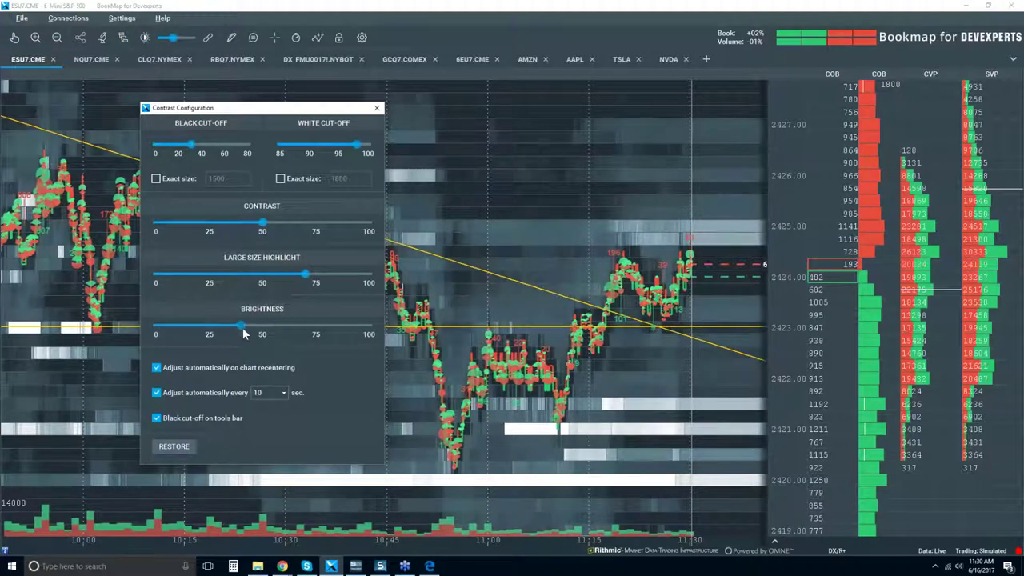
drag(366, 149, 353, 148)
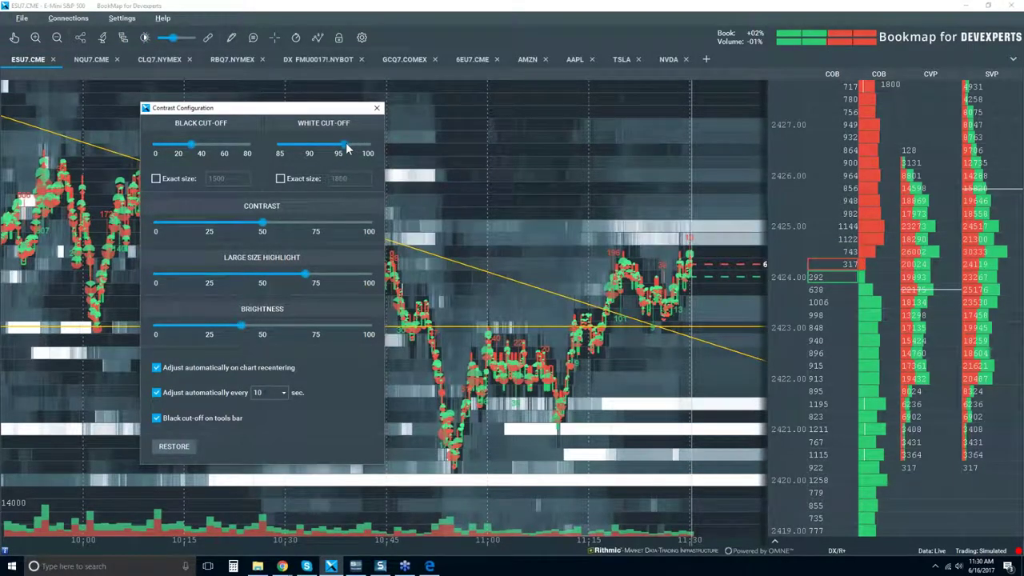
click(377, 108)
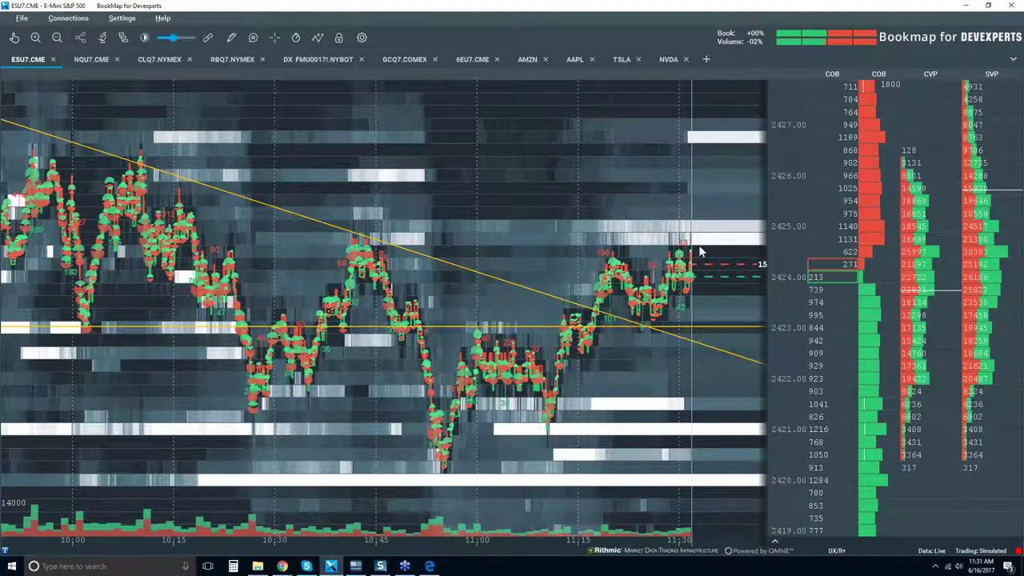
Examine the price move through the ask liquidity at 2424.75 and 2425.00 around 11:32 in close detail
scroll(677, 256, up, 1)
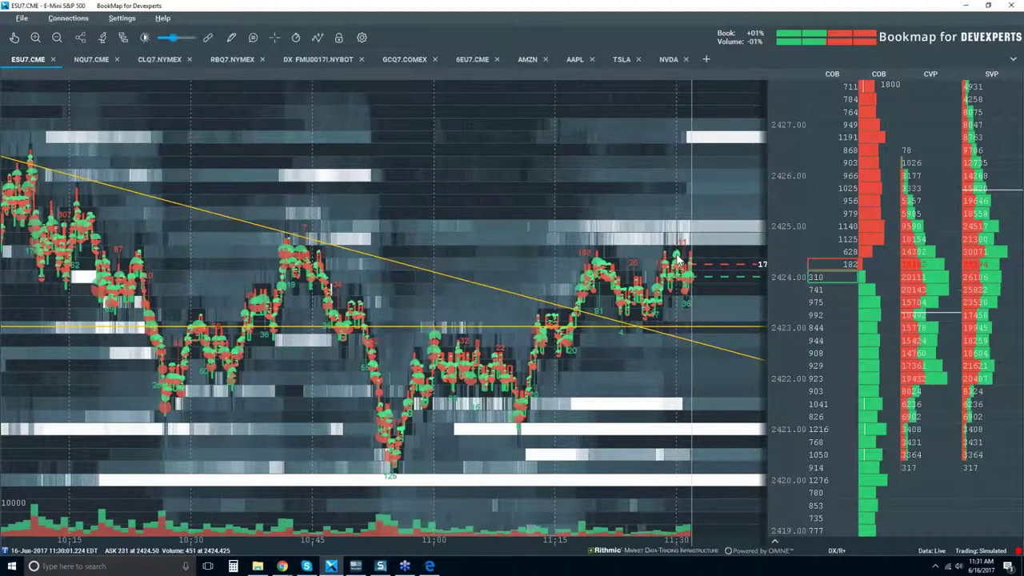
scroll(667, 256, up, 2)
scroll(665, 254, up, 3)
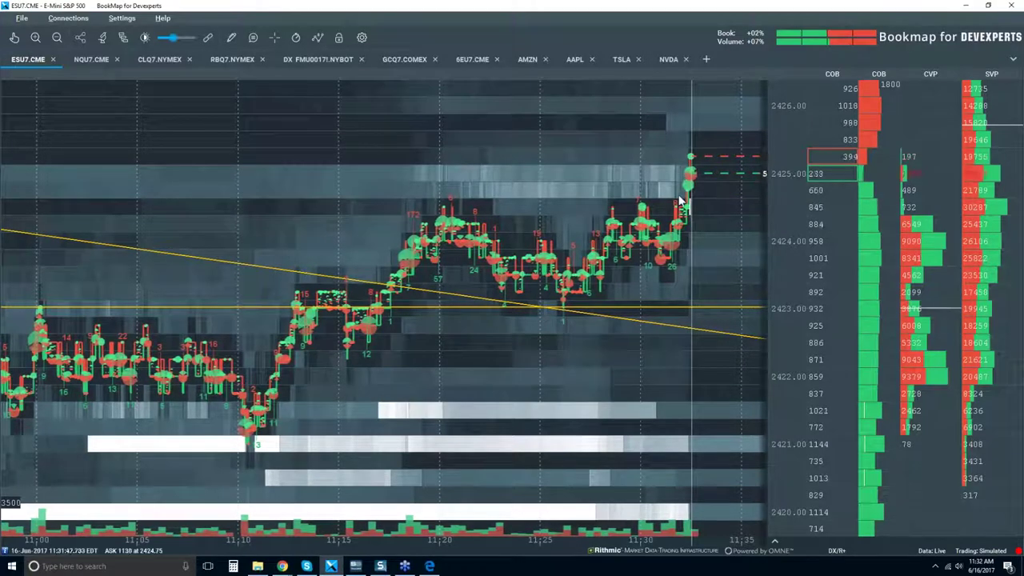
scroll(680, 201, up, 5)
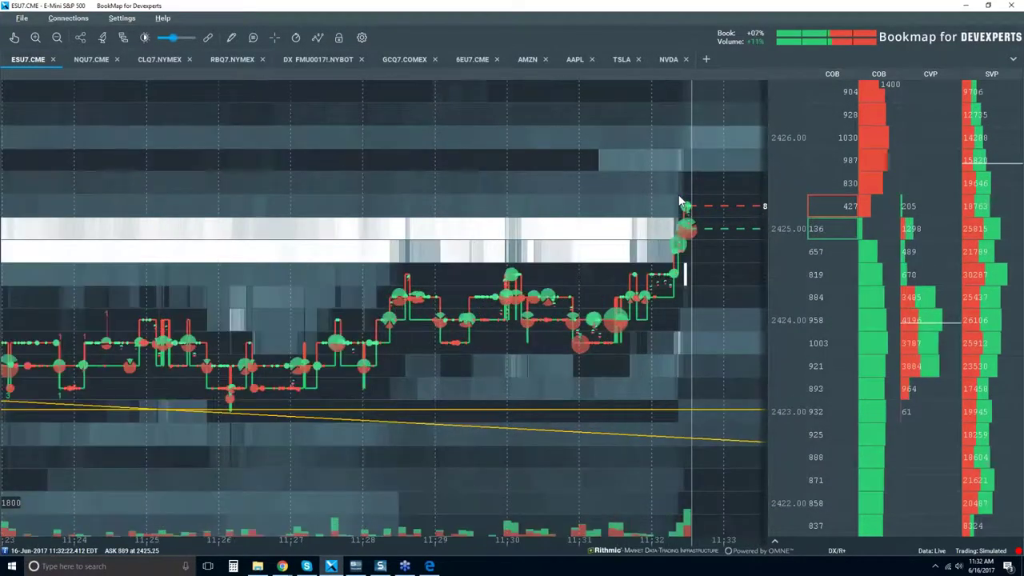
scroll(680, 202, up, 1)
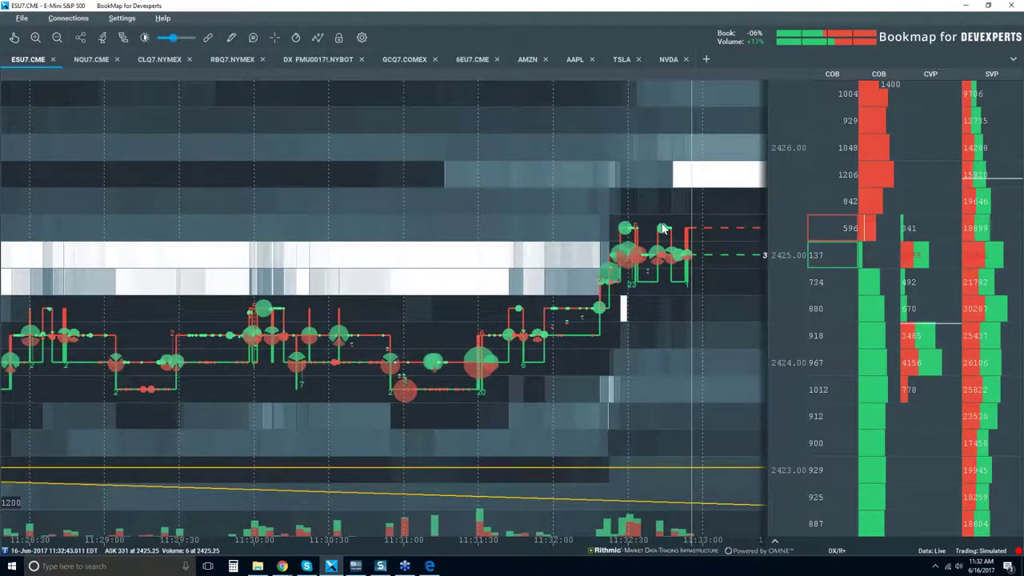
Widen the view to show the move above 2425.00 in the context of price action since about 10:45
scroll(659, 288, down, 2)
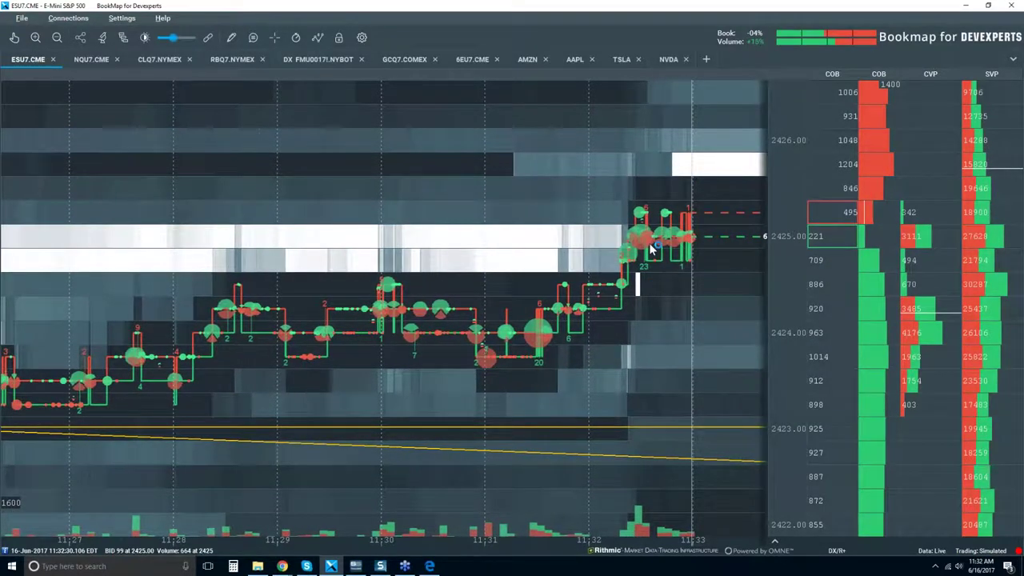
scroll(650, 248, down, 1)
scroll(650, 248, down, 2)
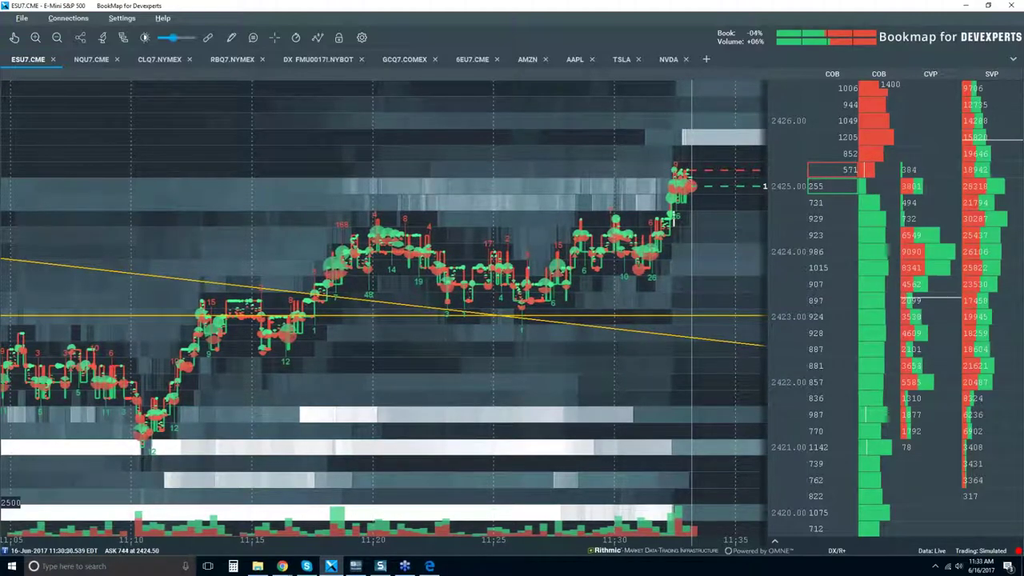
scroll(624, 218, down, 3)
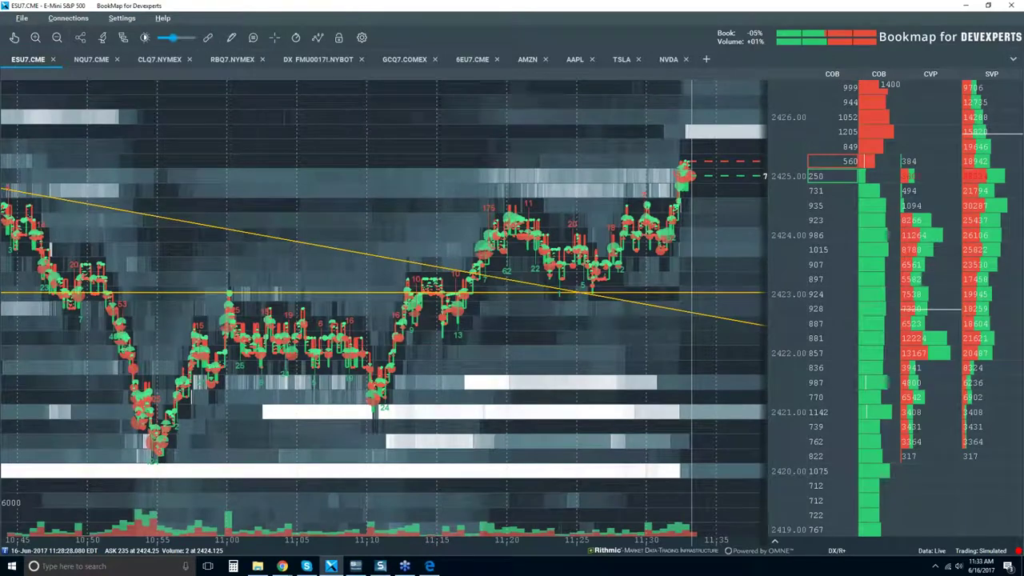
Widen the ESU7.CME heatmap to put the rise above 2425.00 in the context of the session since before 09:30
scroll(346, 278, down, 2)
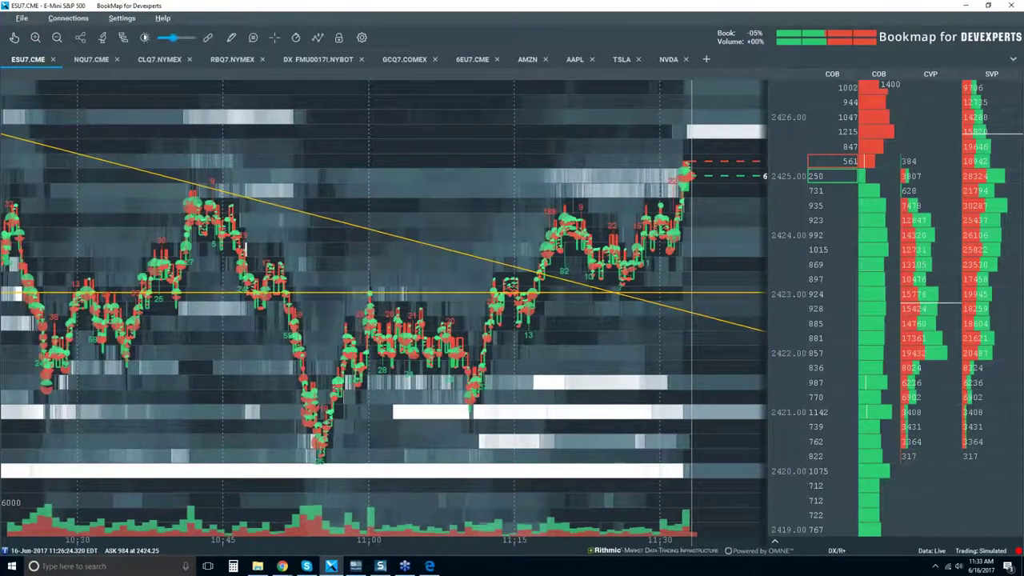
scroll(345, 278, down, 2)
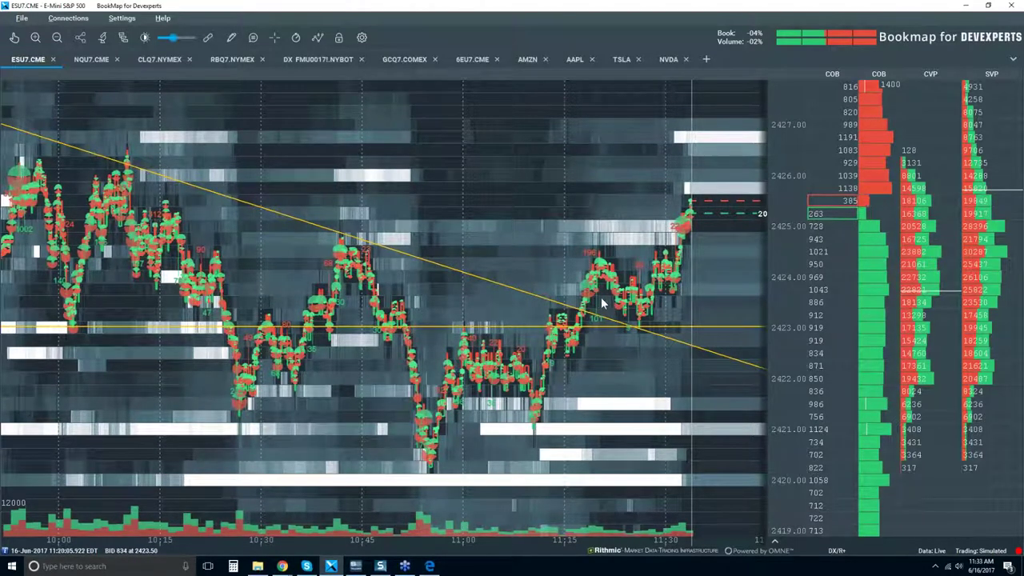
scroll(602, 302, down, 2)
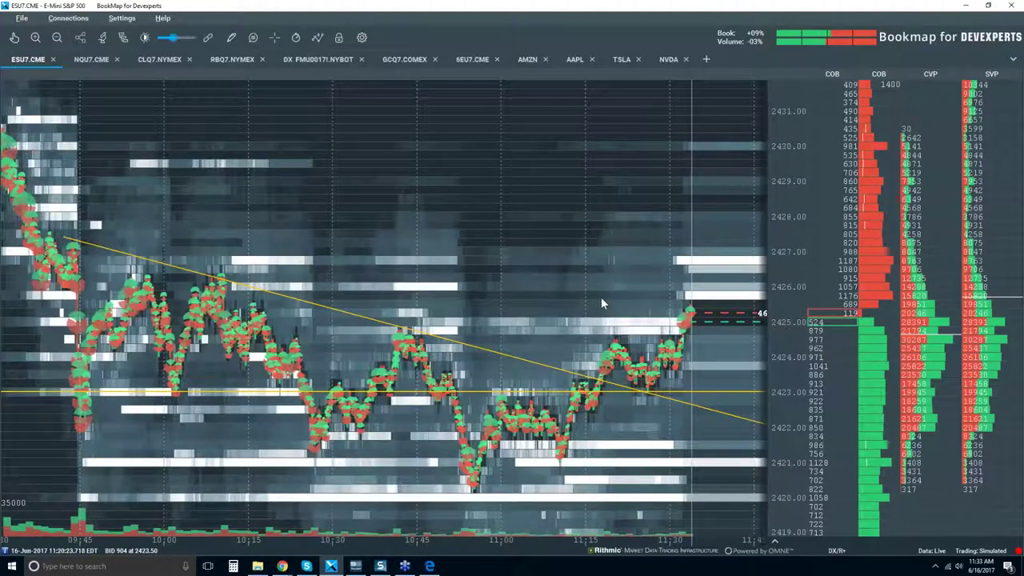
scroll(602, 303, down, 2)
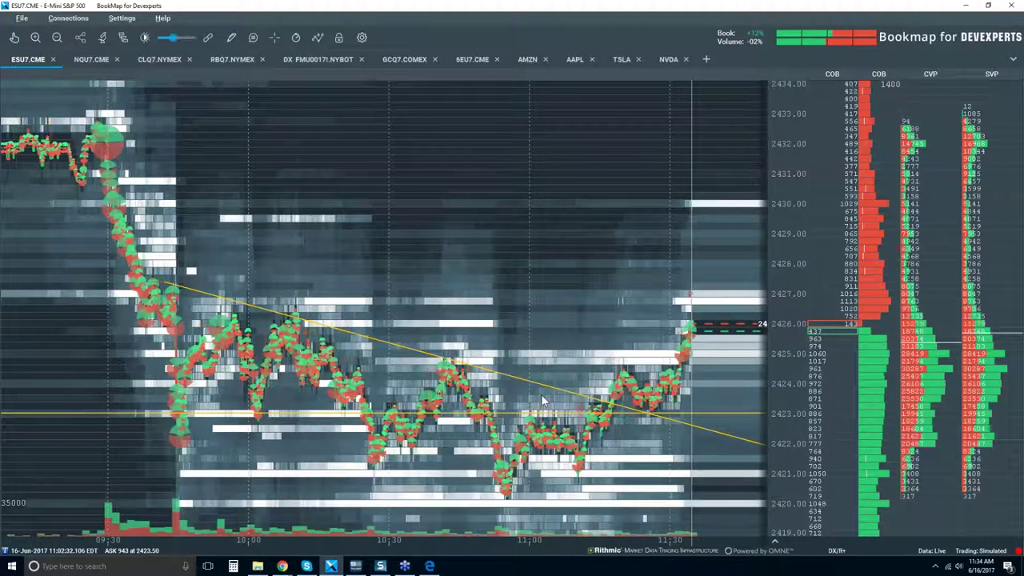
Examine the push to 2426.00 and the liquidity around it in close detail, with price action since about 11:15
scroll(636, 322, up, 2)
scroll(636, 322, up, 2)
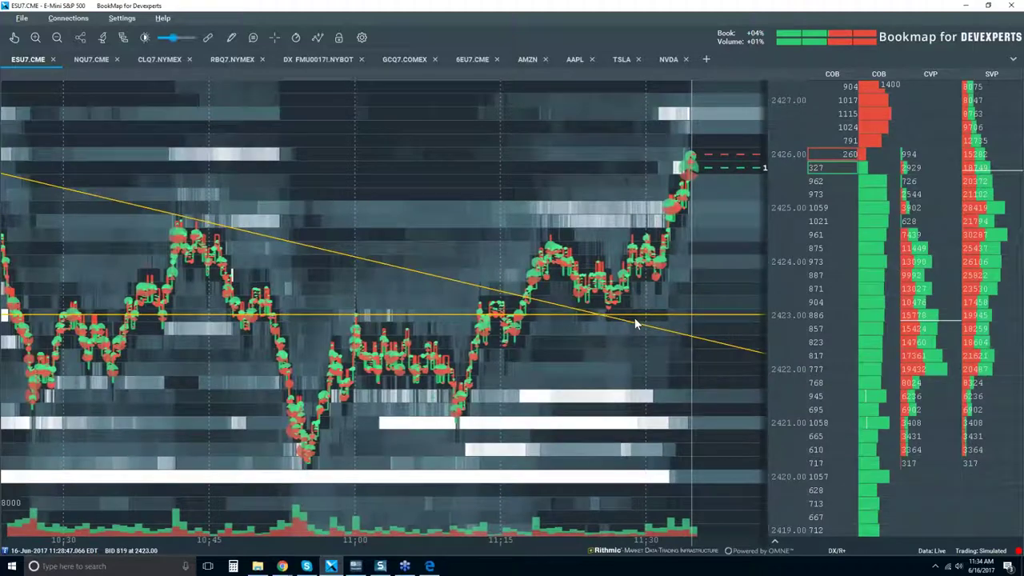
scroll(636, 322, up, 2)
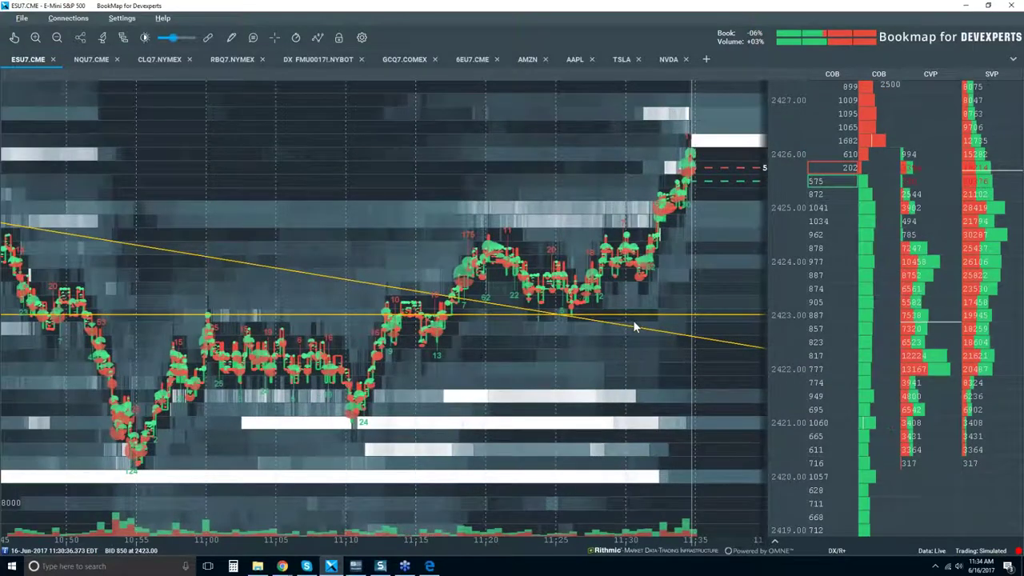
scroll(636, 322, down, 1)
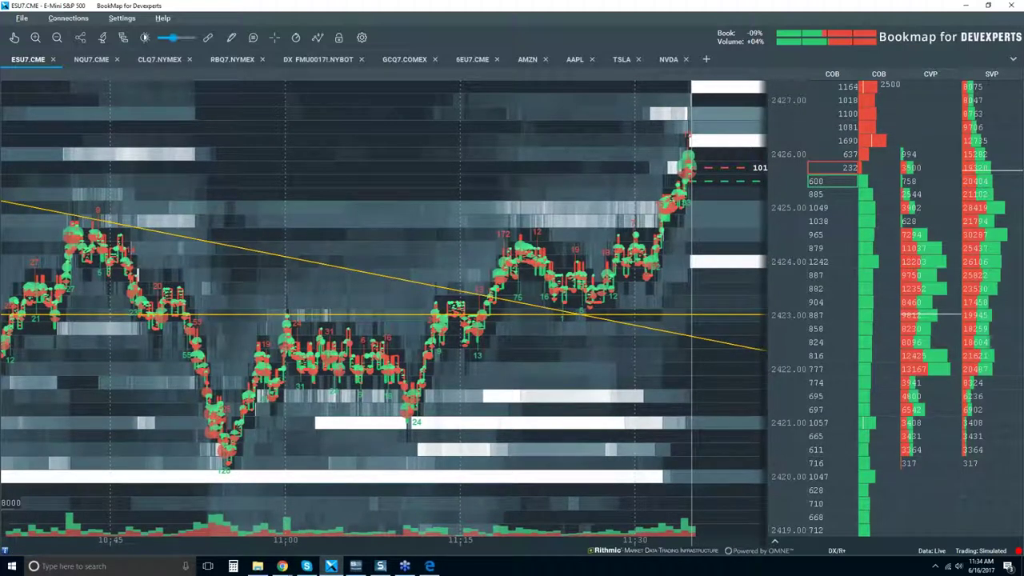
scroll(671, 210, up, 1)
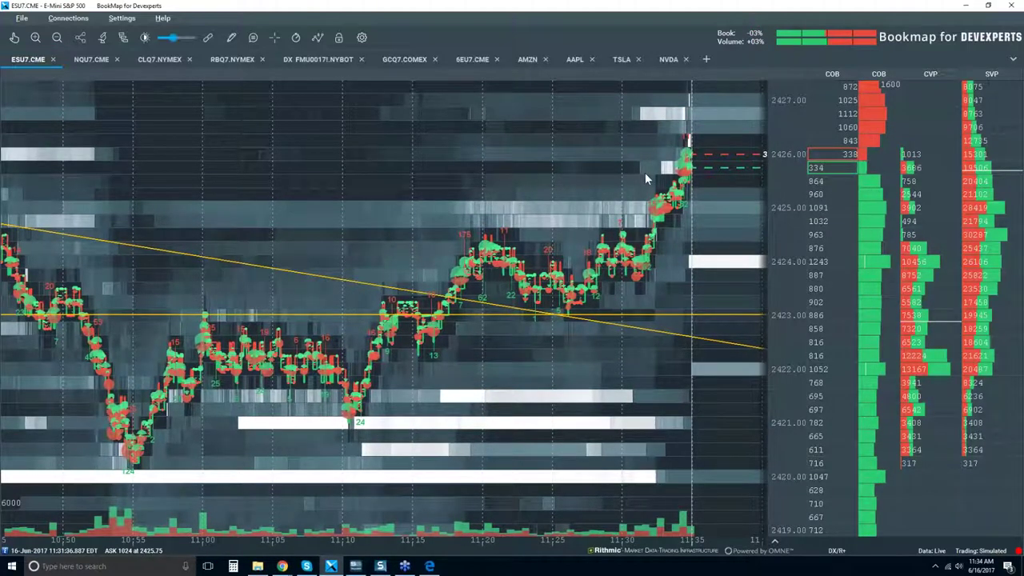
scroll(645, 174, down, 1)
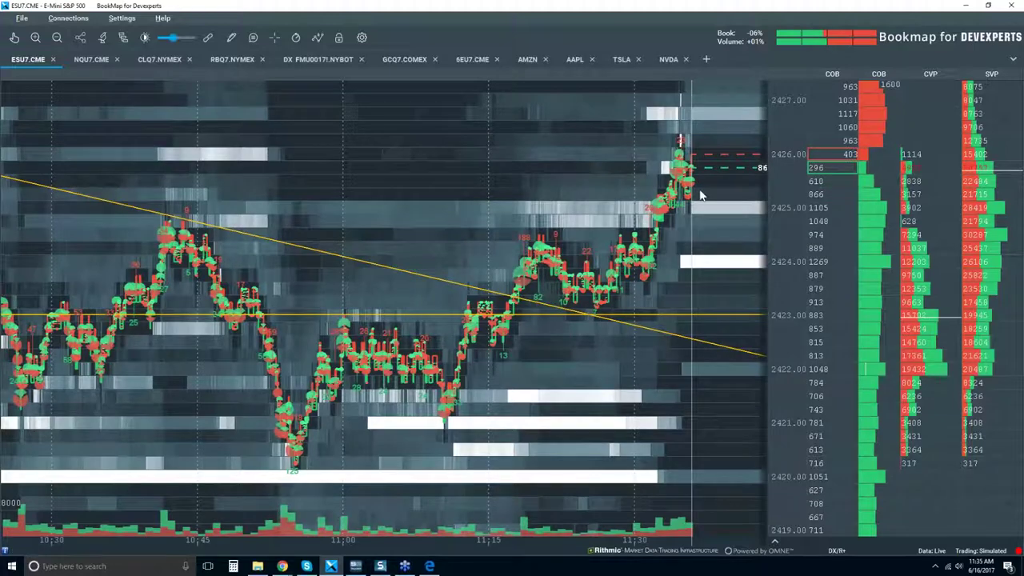
scroll(656, 184, up, 3)
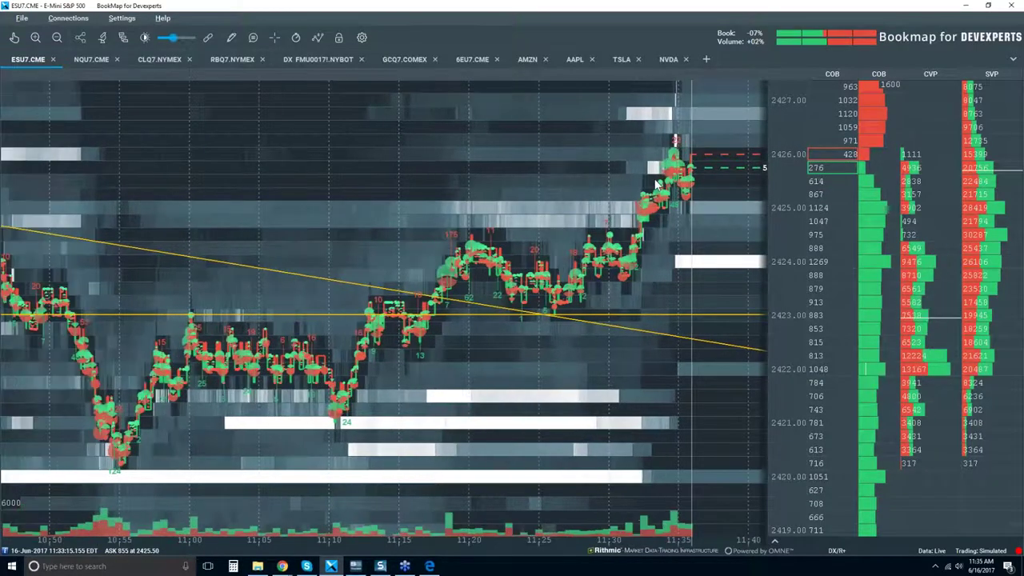
scroll(656, 184, up, 3)
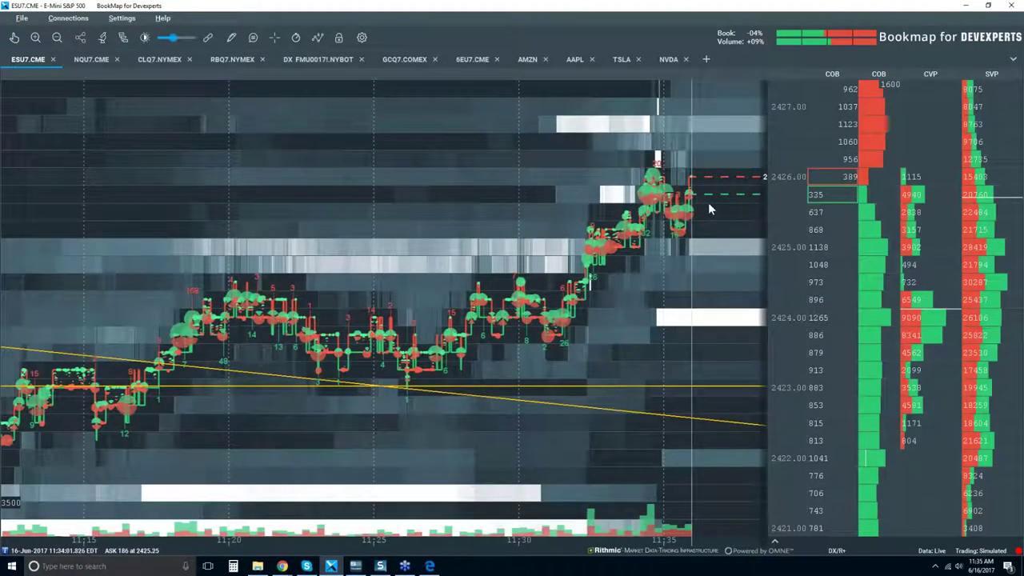
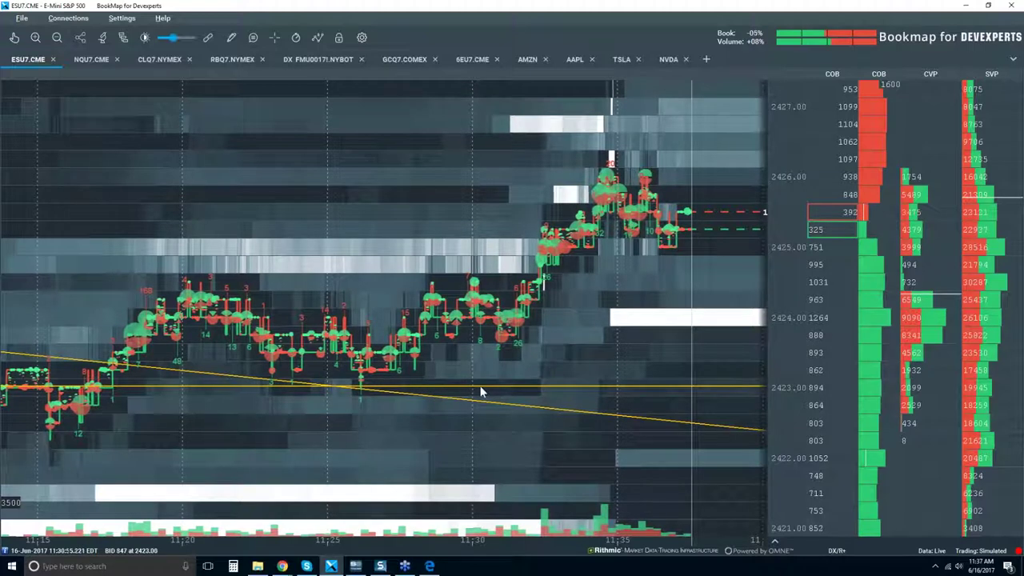
Try to remove the horizontal line at 2423.00 in drawing edit mode, and set the drawing tool back to None
click(231, 40)
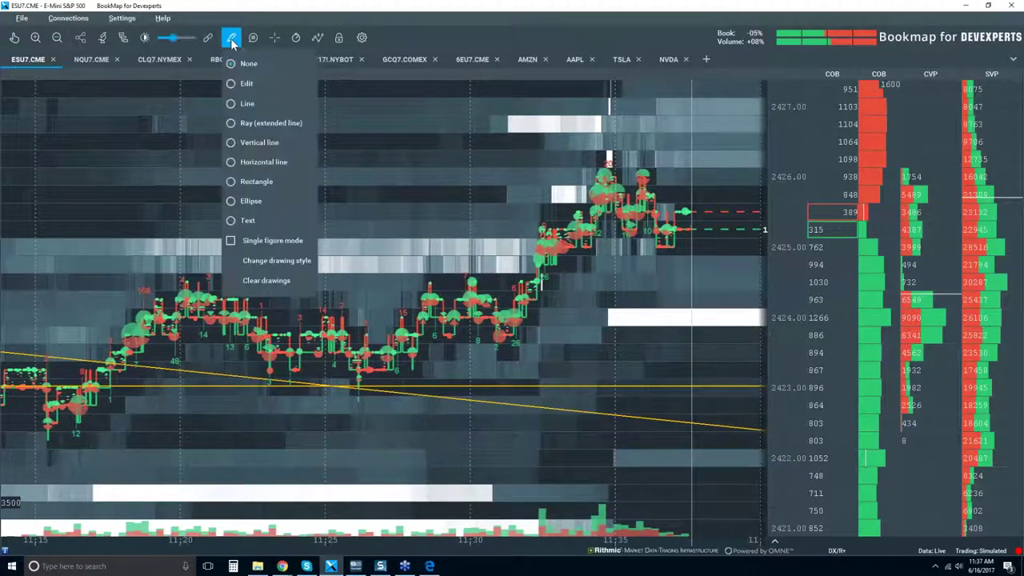
click(245, 85)
click(462, 392)
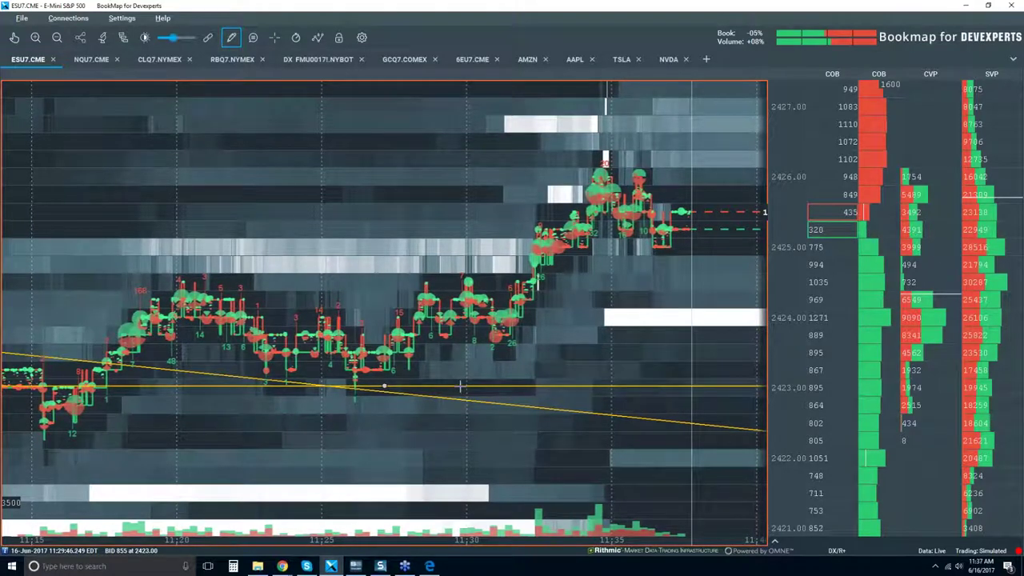
right_click(460, 387)
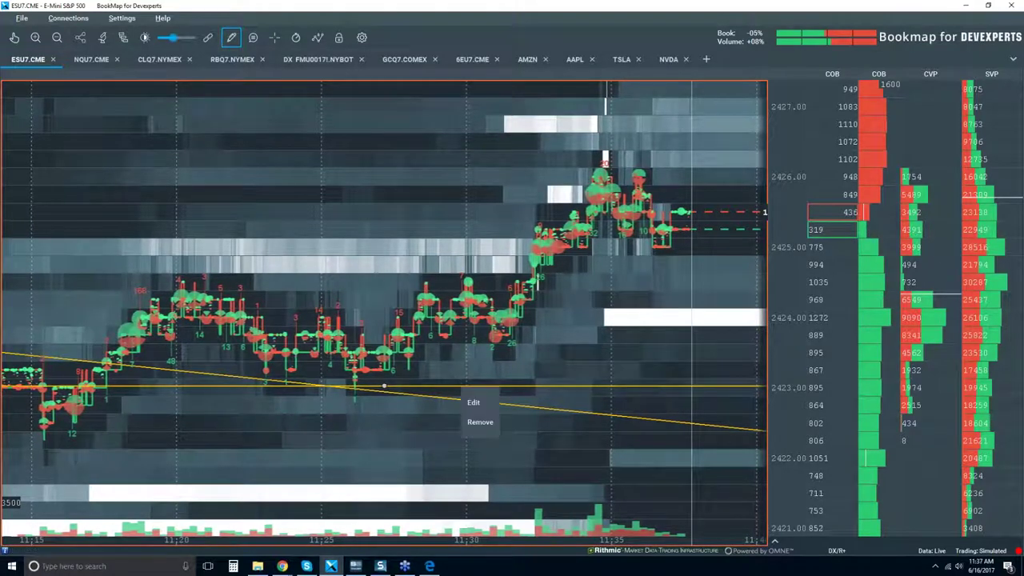
click(480, 422)
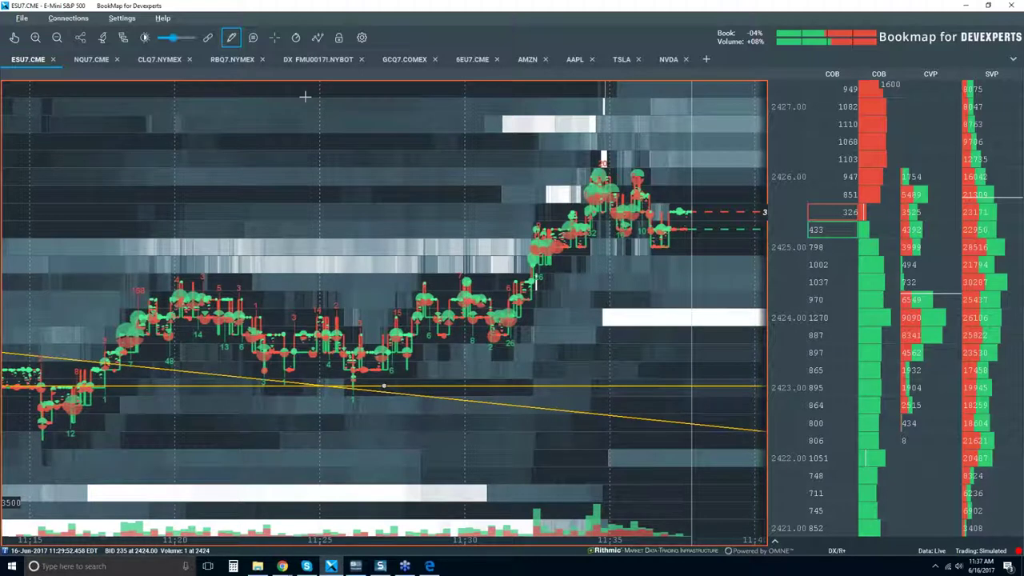
mouse_move(273, 78)
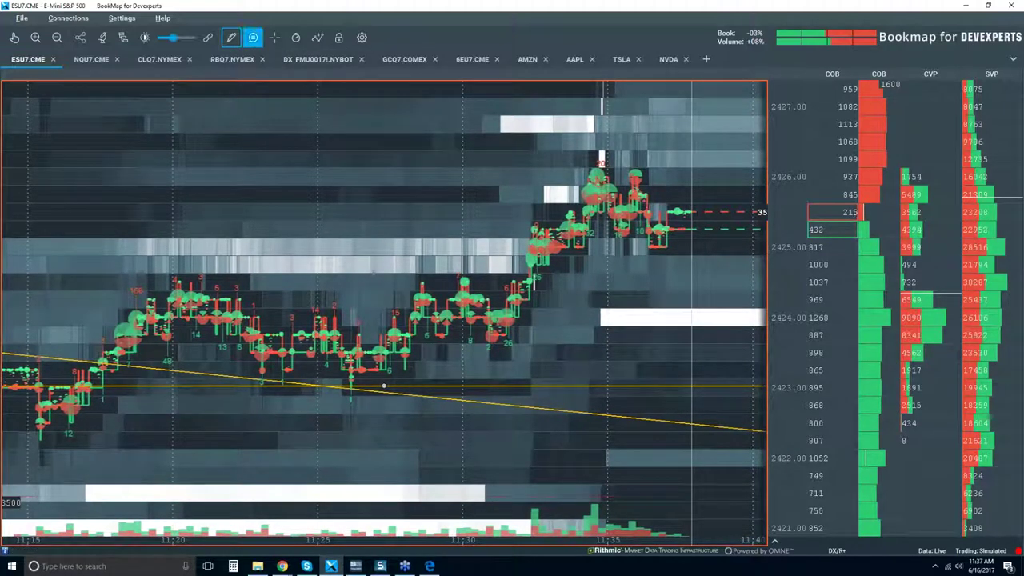
click(231, 38)
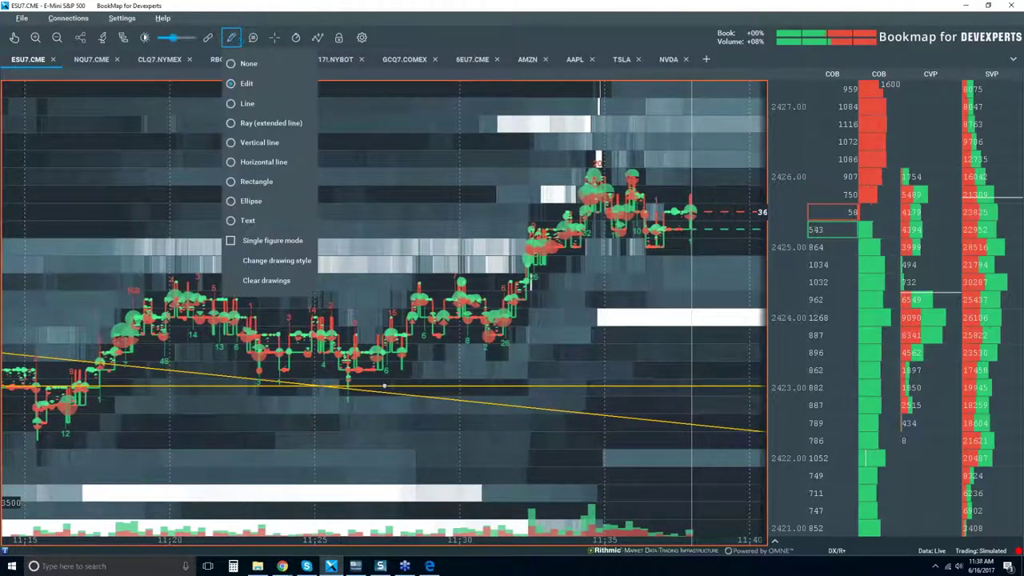
click(249, 64)
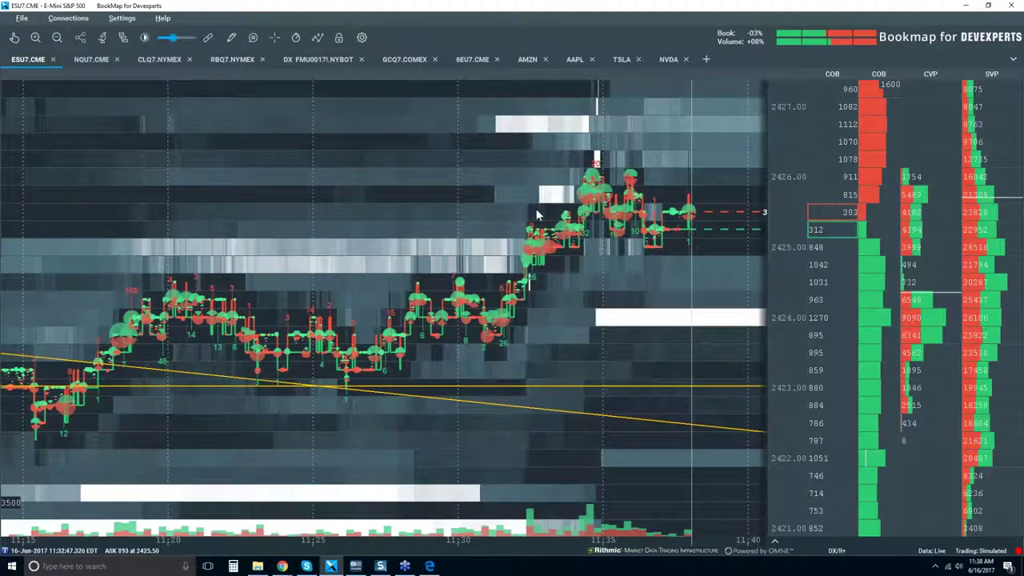
Review the whole ESU7.CME session since before 09:00, including the opening drop and the recovery above the descending trend line
scroll(467, 219, down, 1)
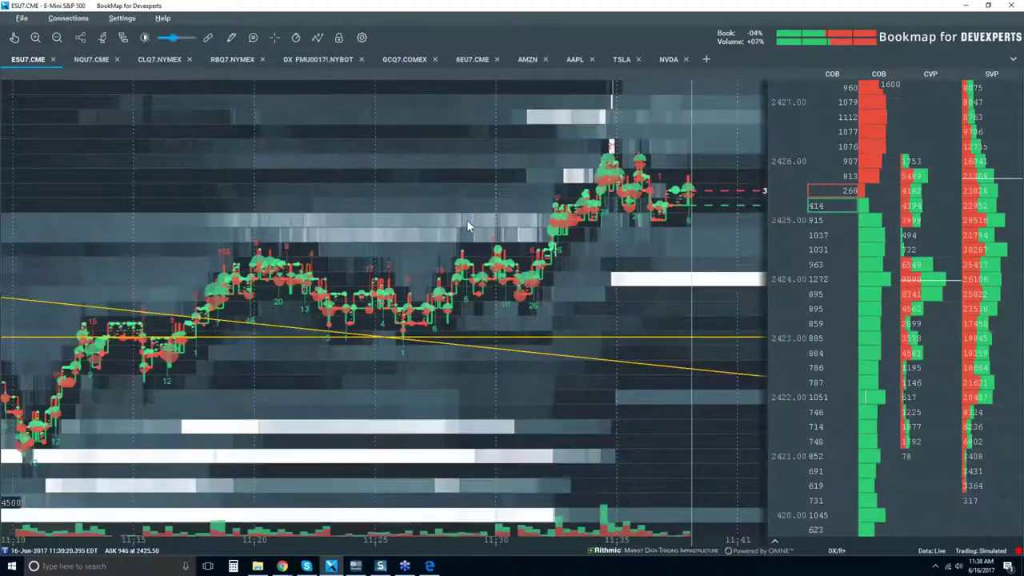
scroll(467, 221, down, 1)
scroll(468, 226, down, 5)
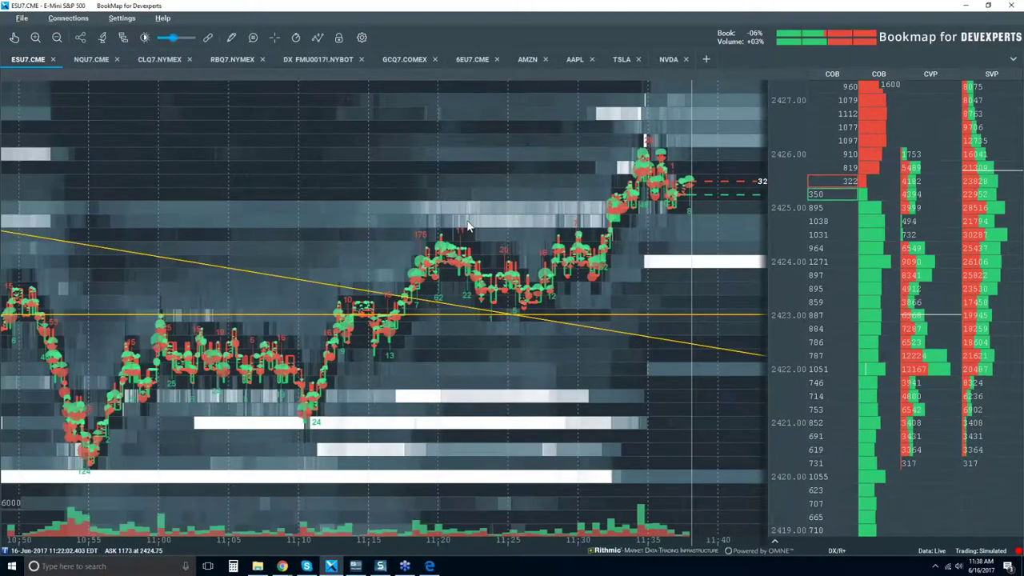
scroll(468, 226, down, 1)
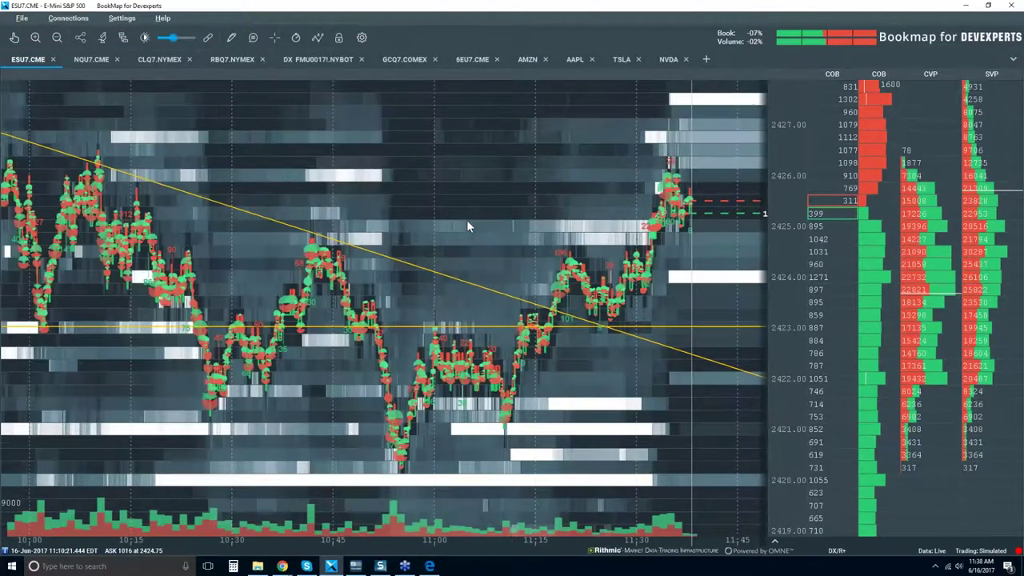
scroll(468, 226, down, 1)
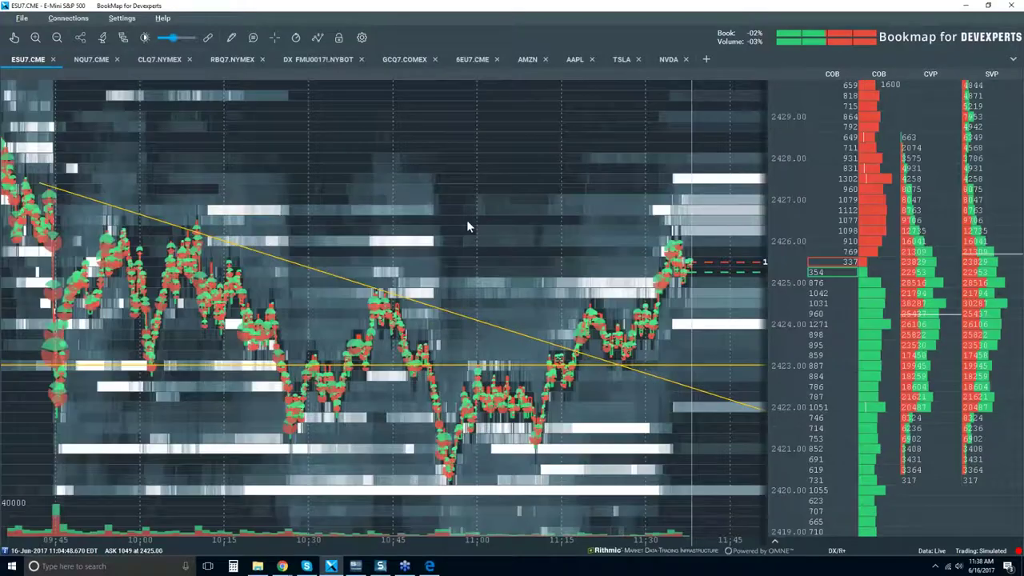
scroll(468, 227, down, 1)
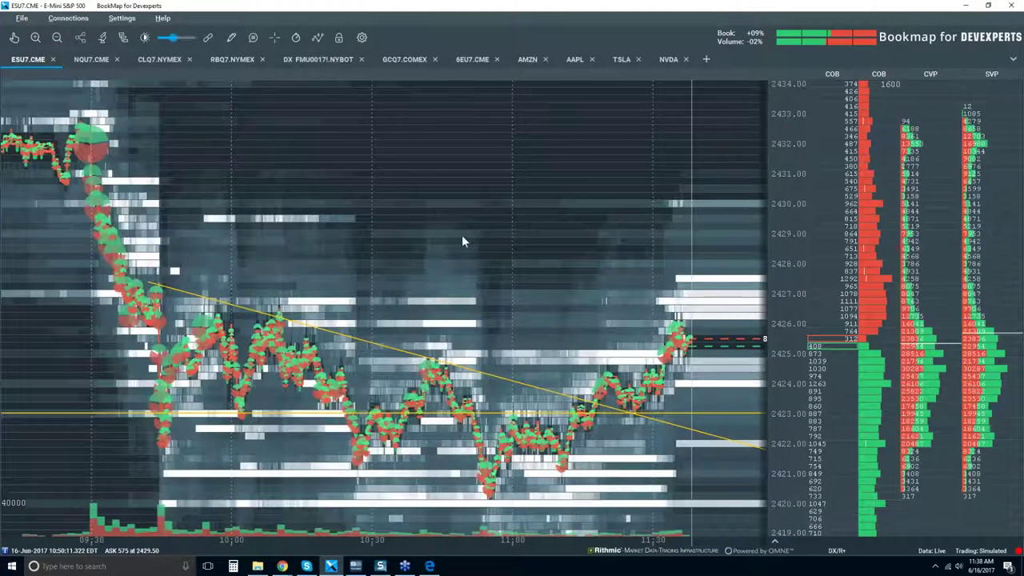
scroll(469, 235, down, 1)
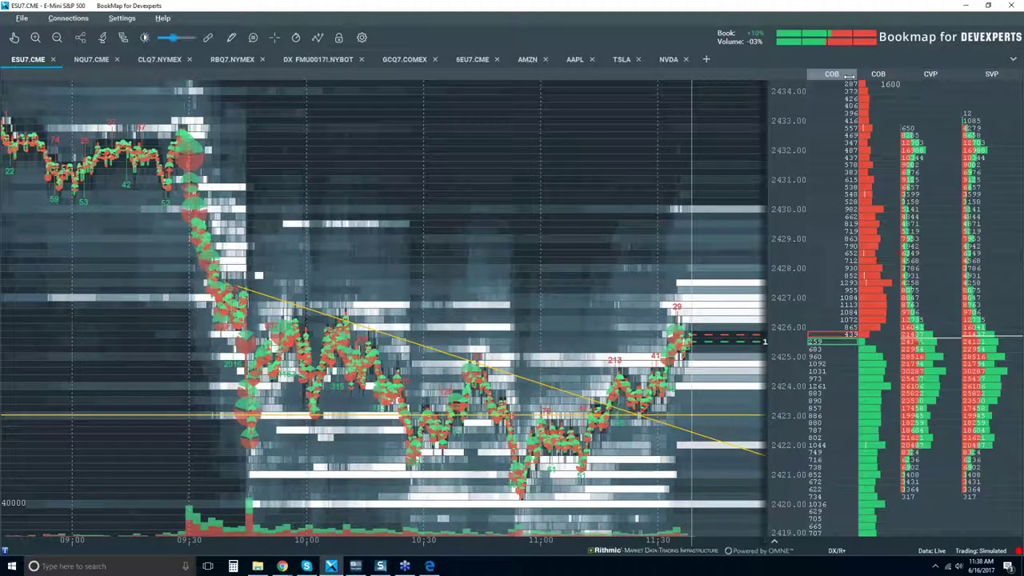
Widen the order book bars column, and preview Bars & Numbers on the COB numbers column before restoring Numbers Only
drag(845, 74, 839, 76)
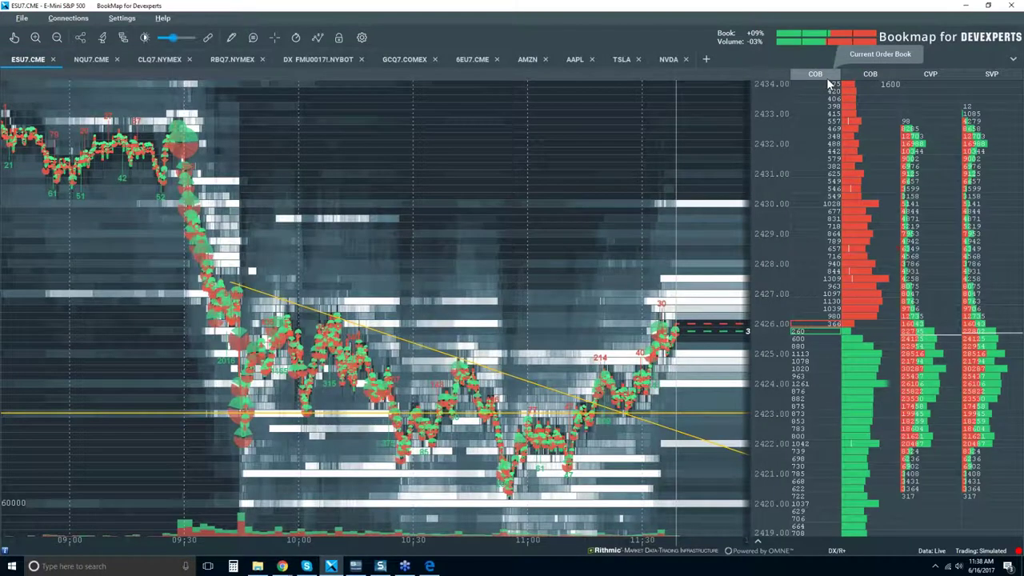
right_click(806, 141)
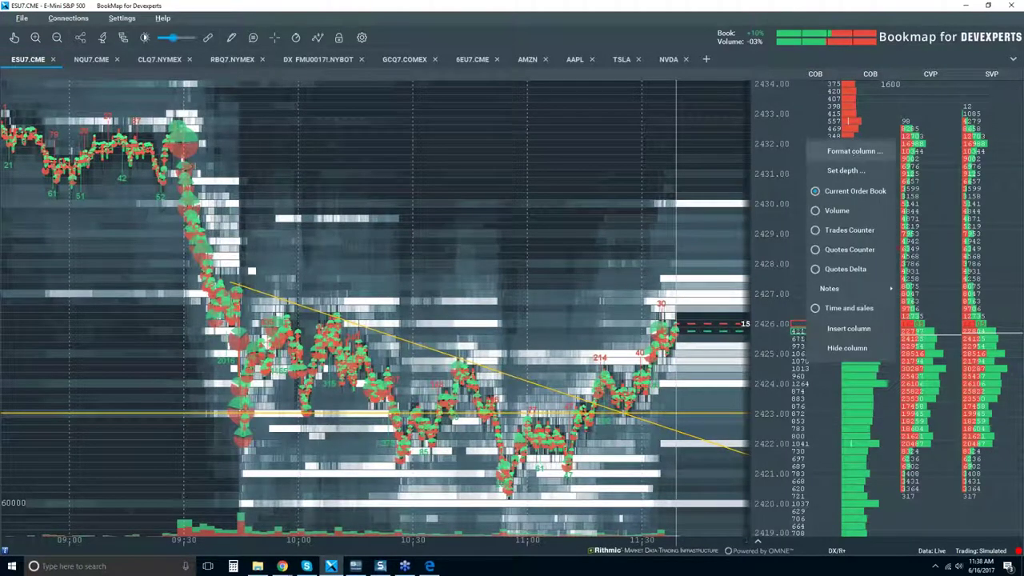
click(850, 152)
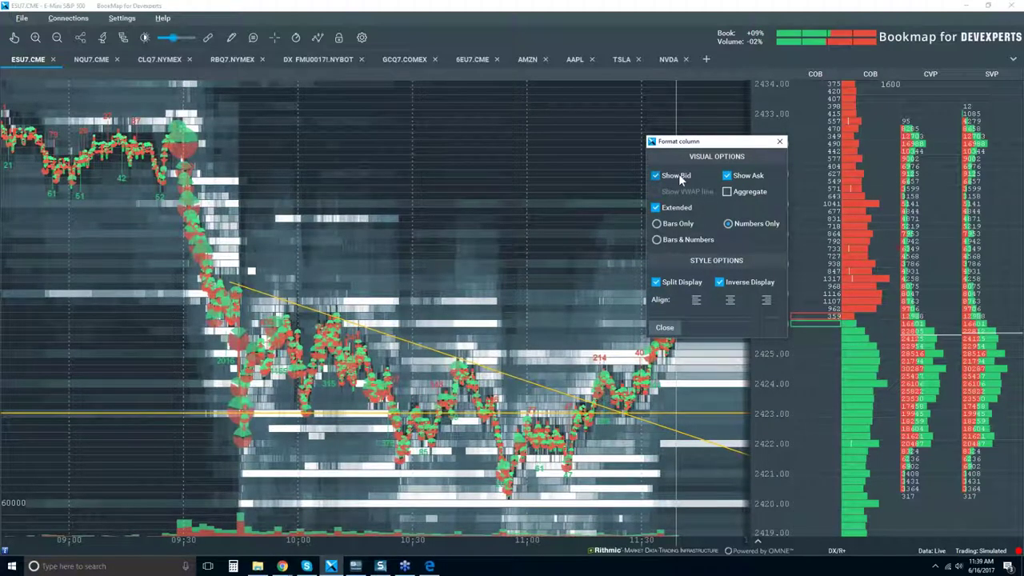
click(684, 210)
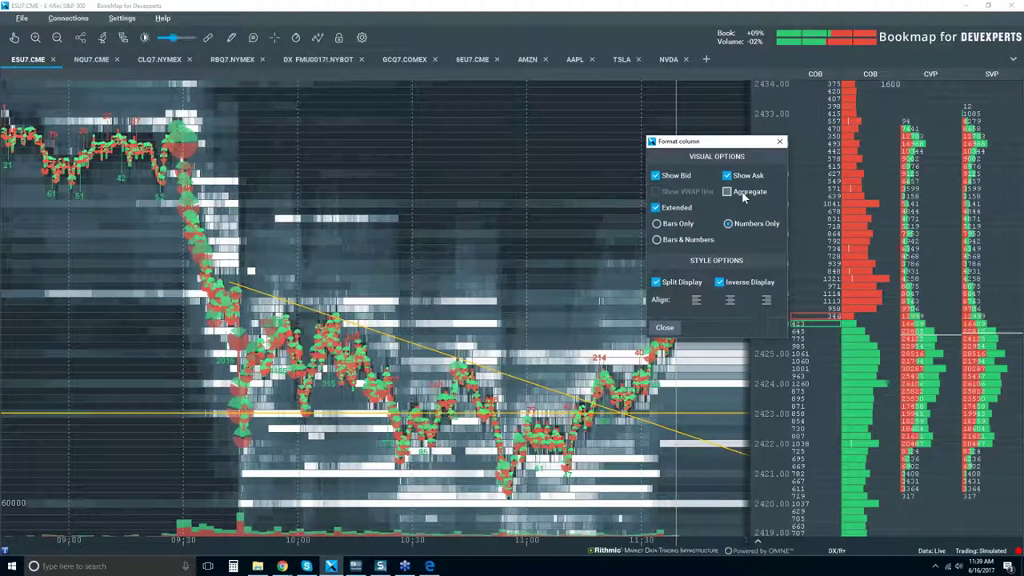
click(688, 238)
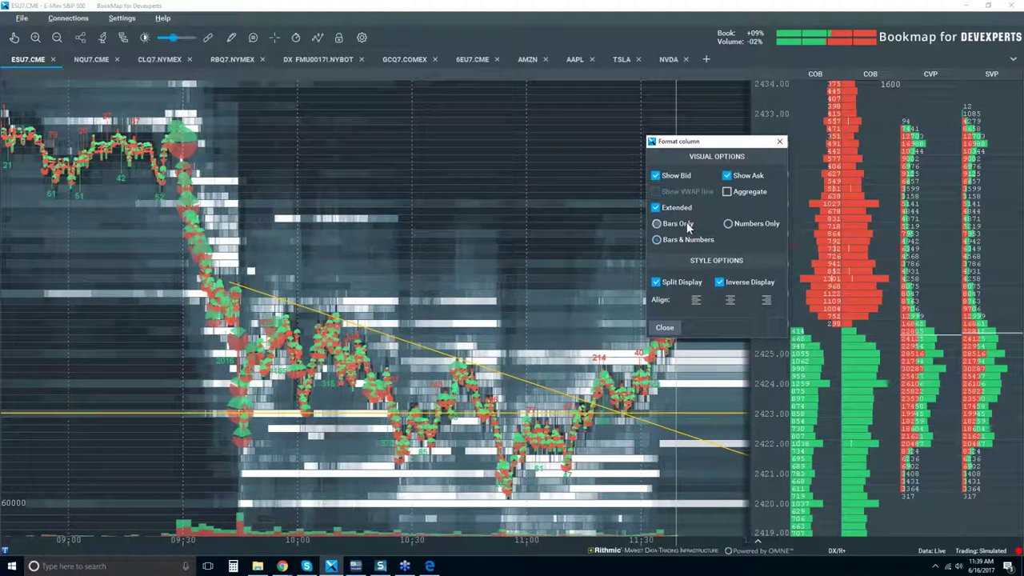
click(730, 224)
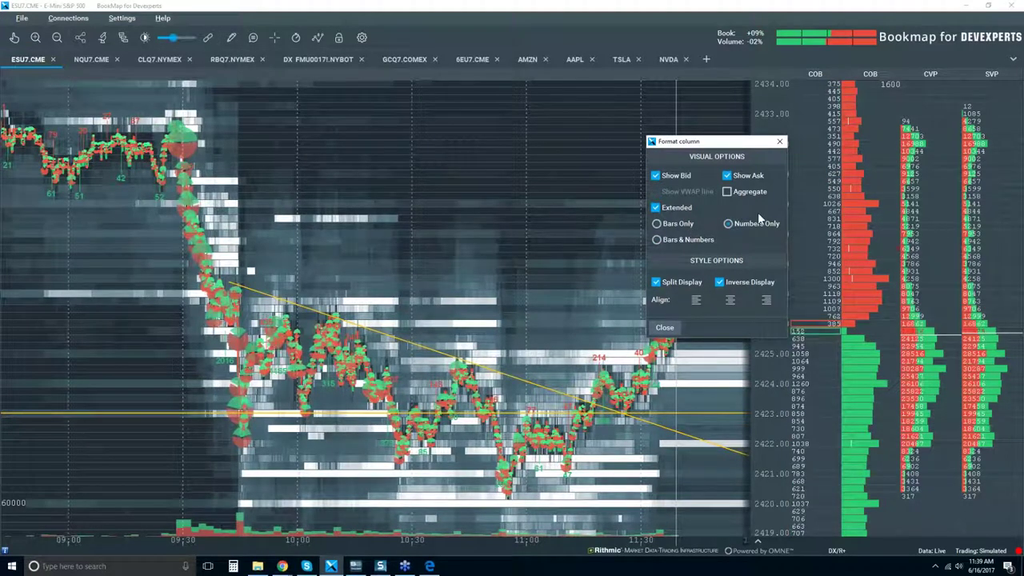
click(781, 142)
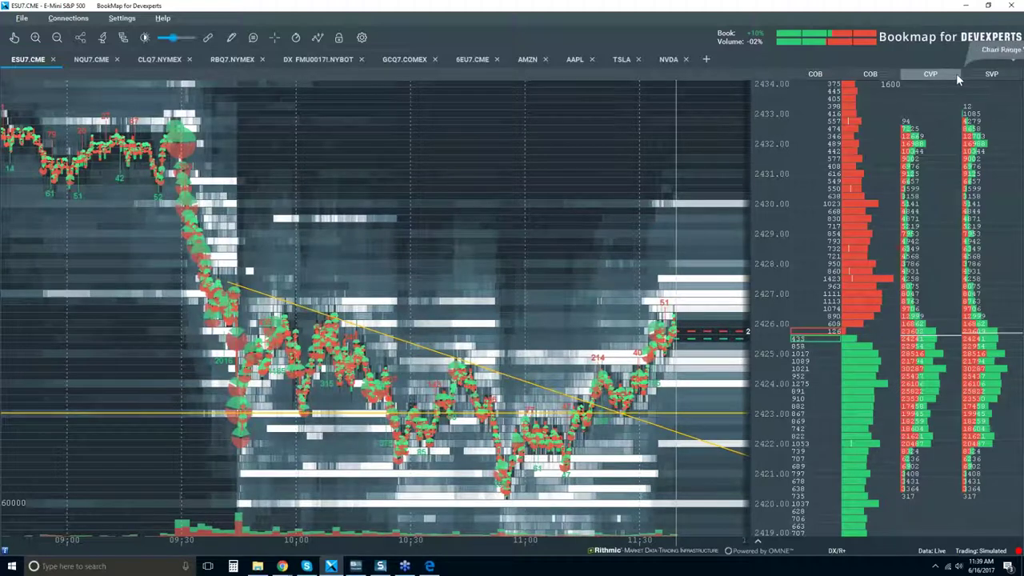
Review the accumulation and reset options of the chart-range volume column (CVP), and switch that column from Volume to Trades Counter
right_click(929, 168)
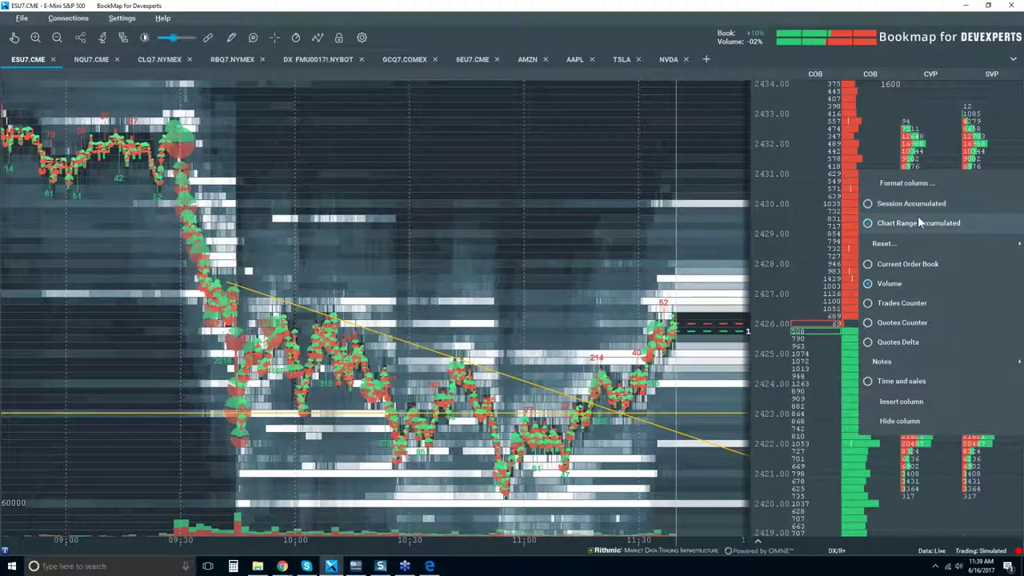
click(918, 218)
mouse_move(905, 246)
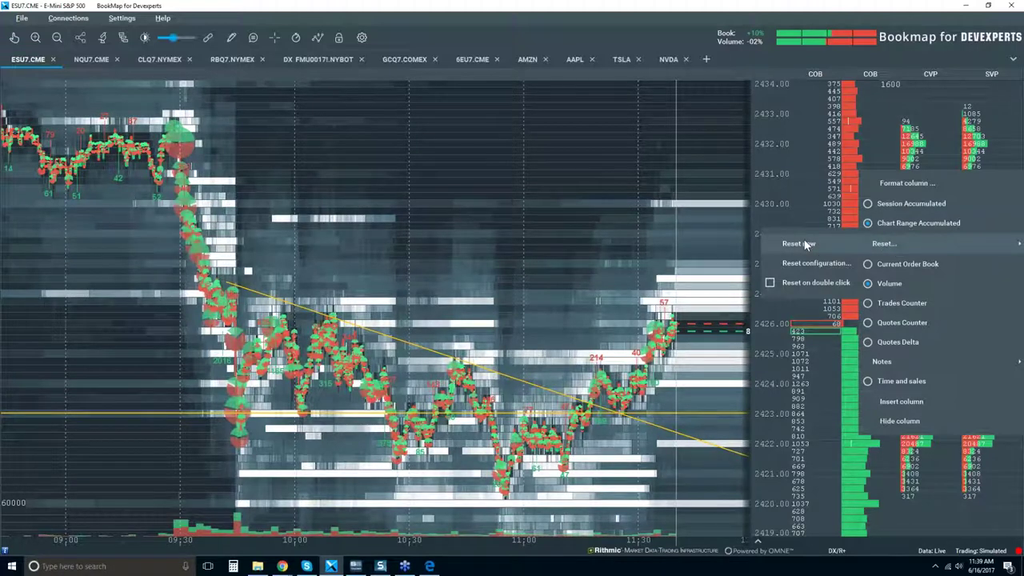
click(919, 283)
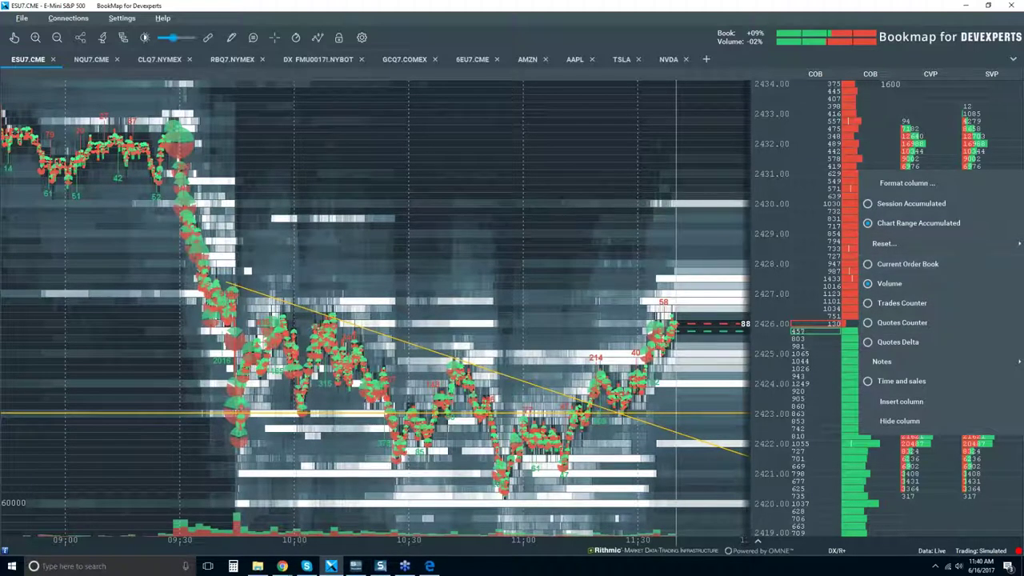
click(917, 284)
click(899, 286)
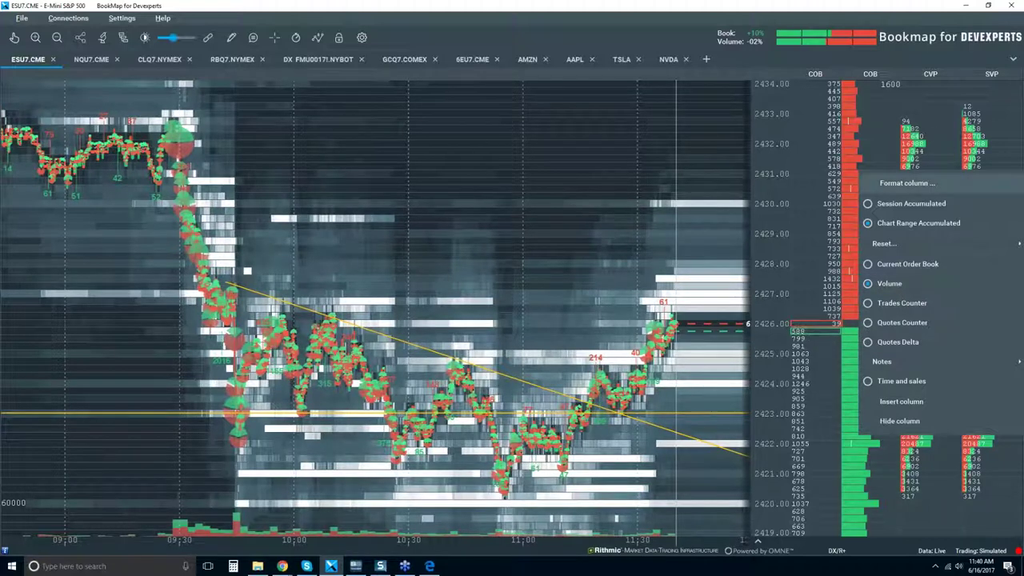
click(885, 224)
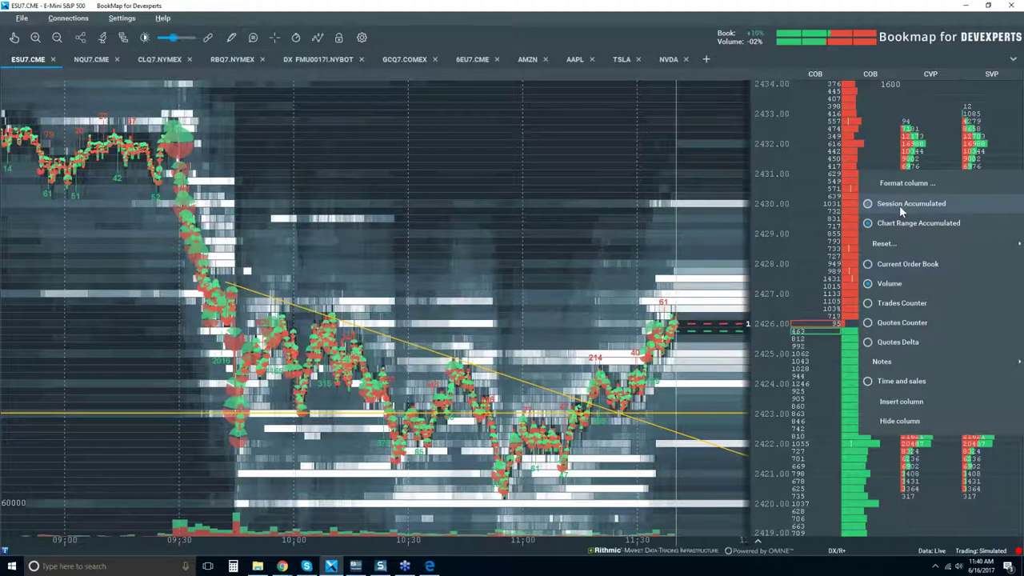
click(891, 303)
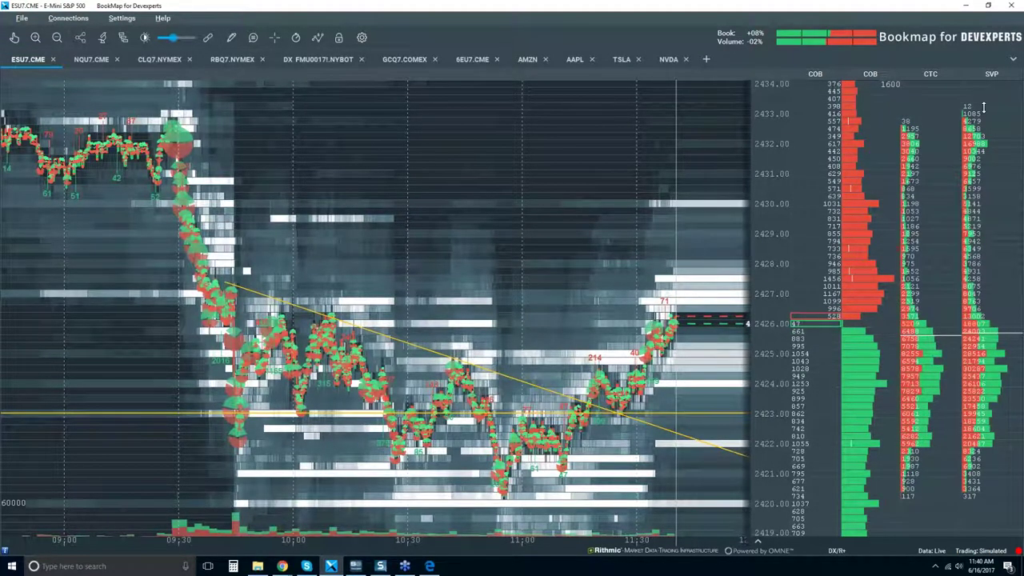
Check the Format column settings and the reset options of the trades counter column, leaving it on Trades Counter
right_click(919, 116)
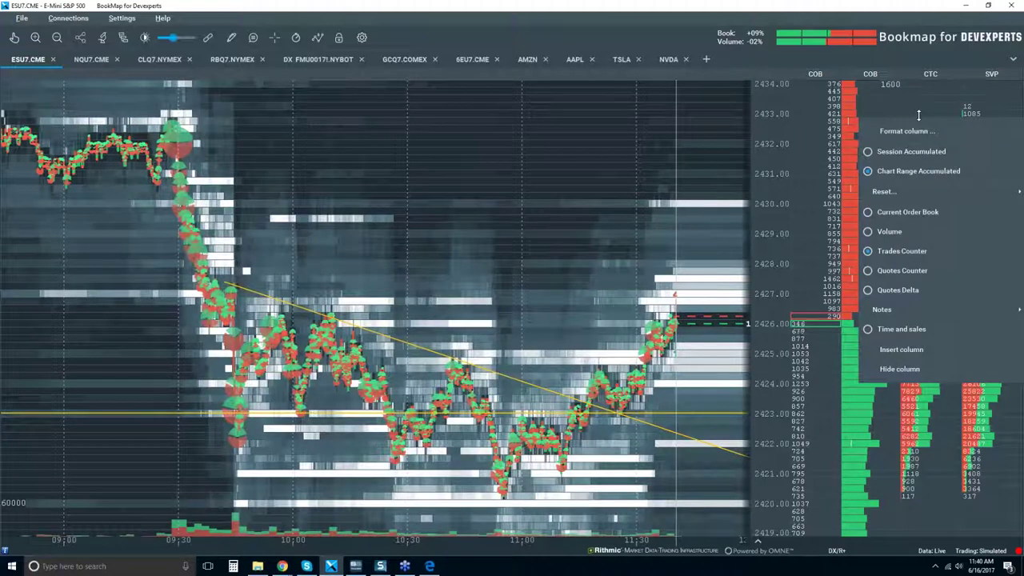
click(918, 132)
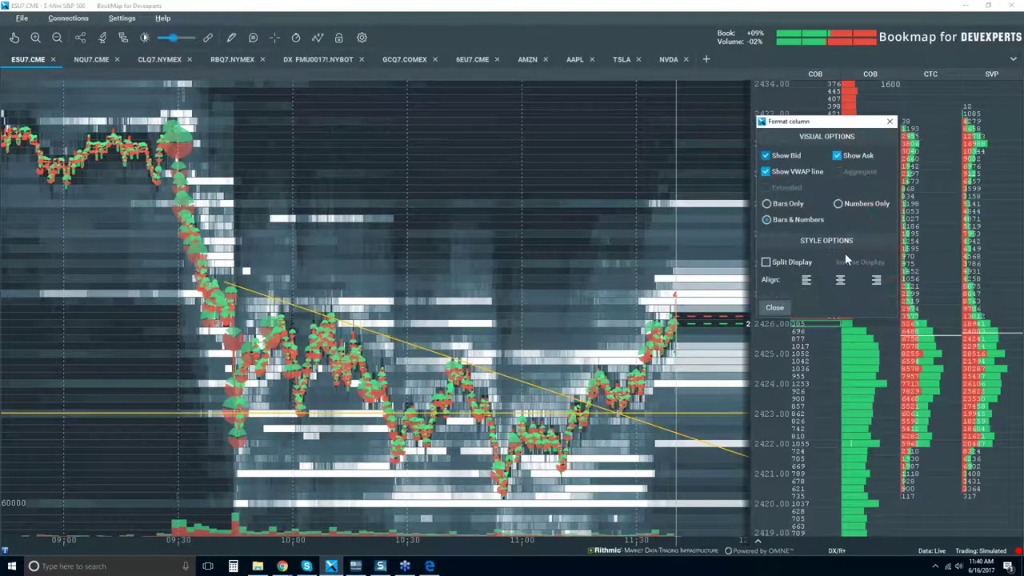
click(890, 122)
right_click(922, 135)
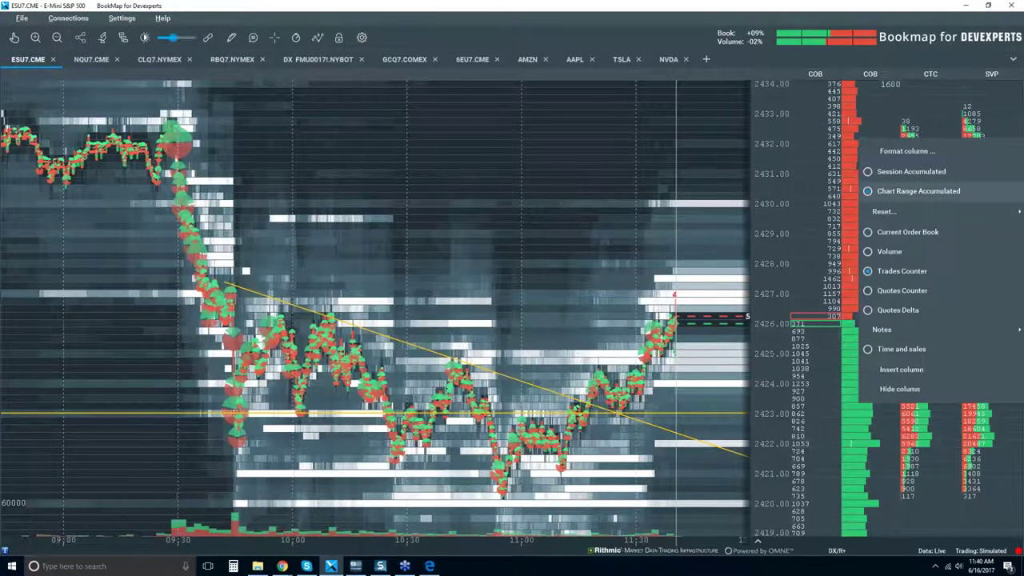
mouse_move(889, 209)
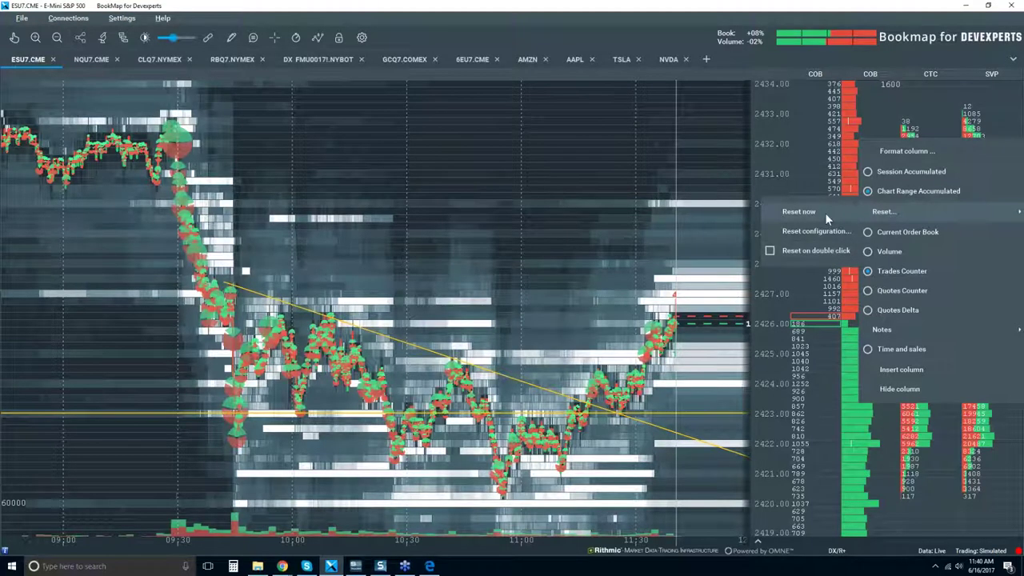
click(901, 270)
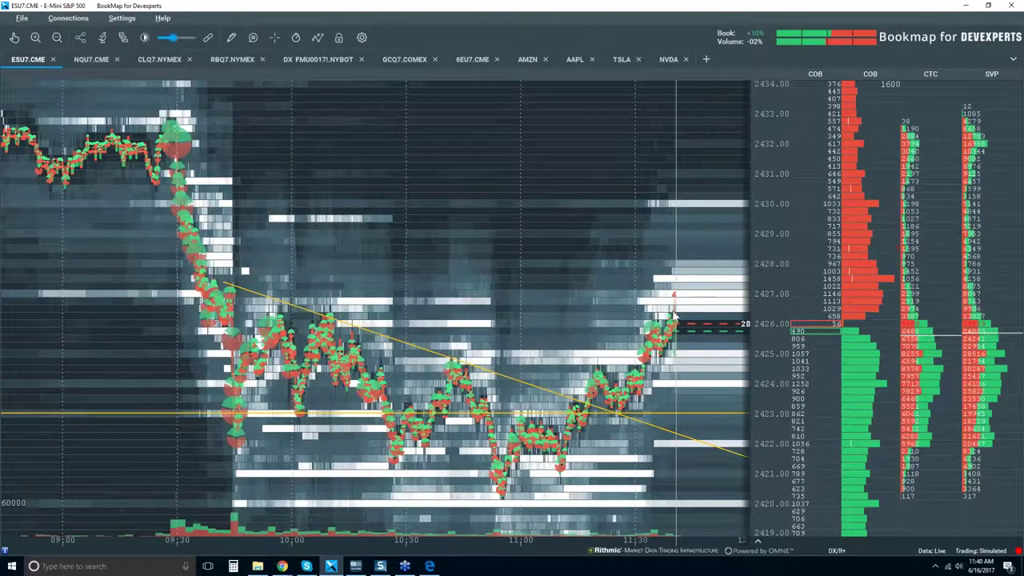
Widen the trades counter column beside the order book bars, with the chart range covering trading since about 10:45
scroll(704, 320, up, 3)
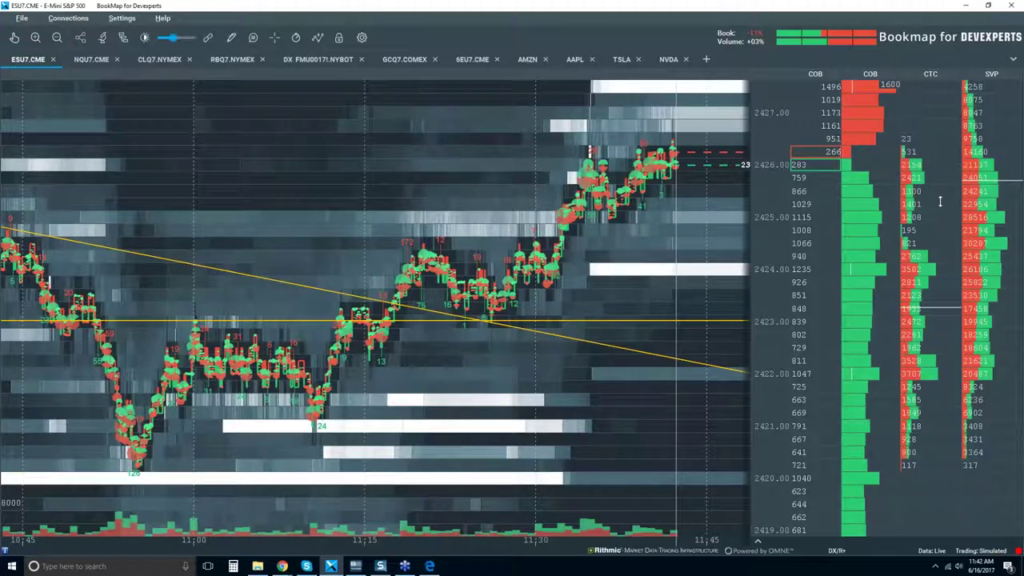
right_click(924, 135)
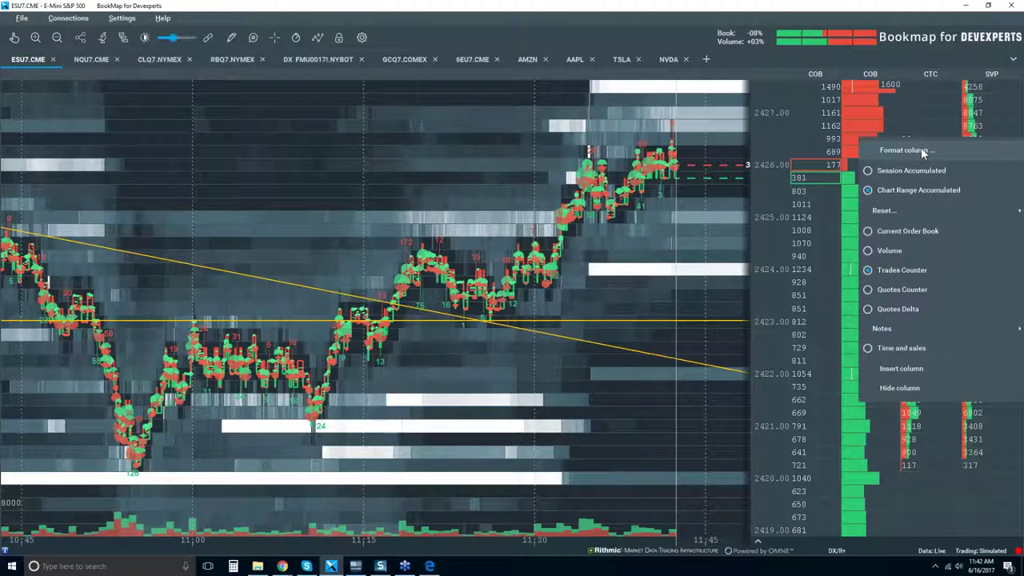
click(923, 121)
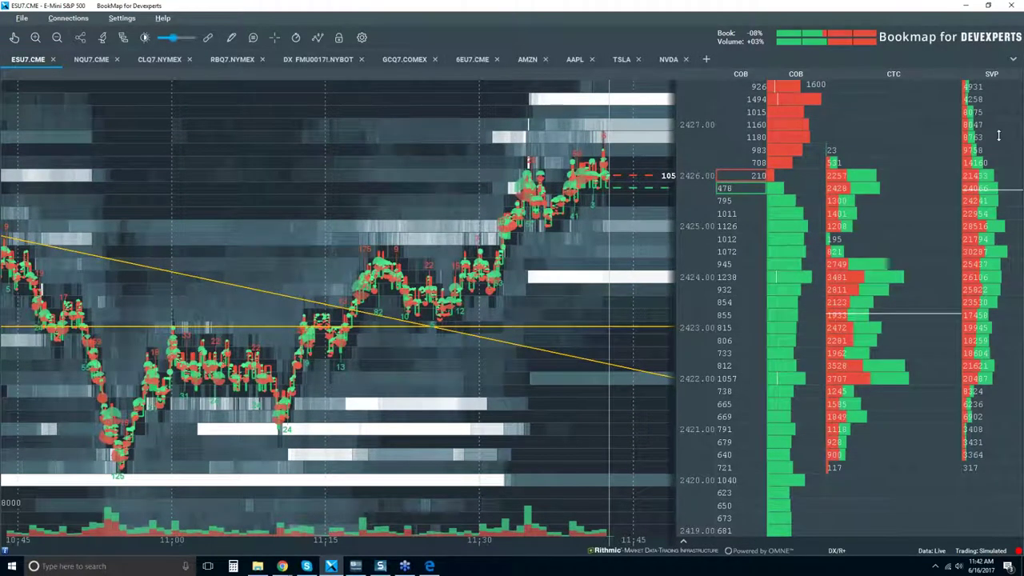
Set the session volume column (SVP) to Chart Range Accumulated, and widen it to match the trades counter column
right_click(998, 136)
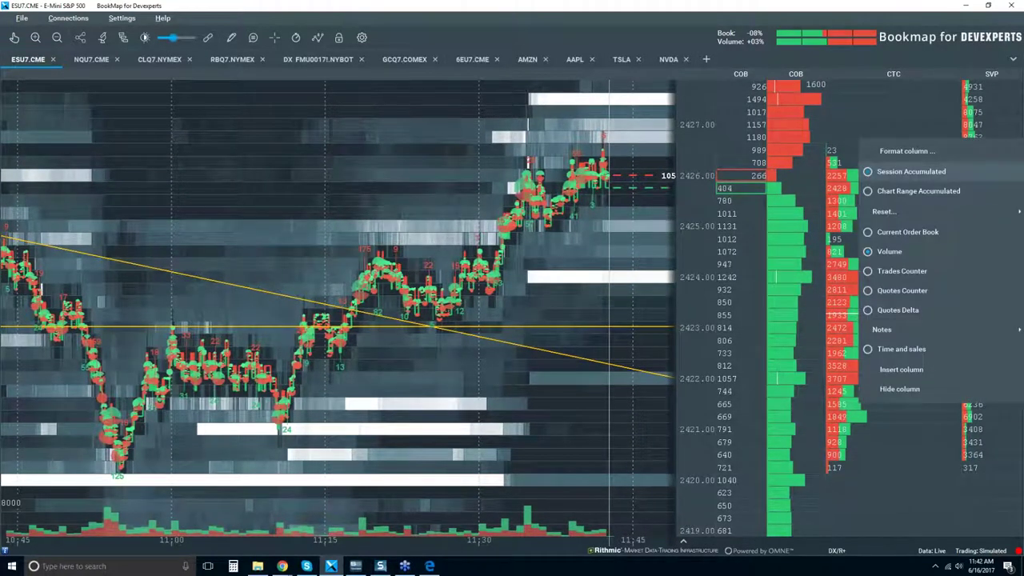
click(918, 191)
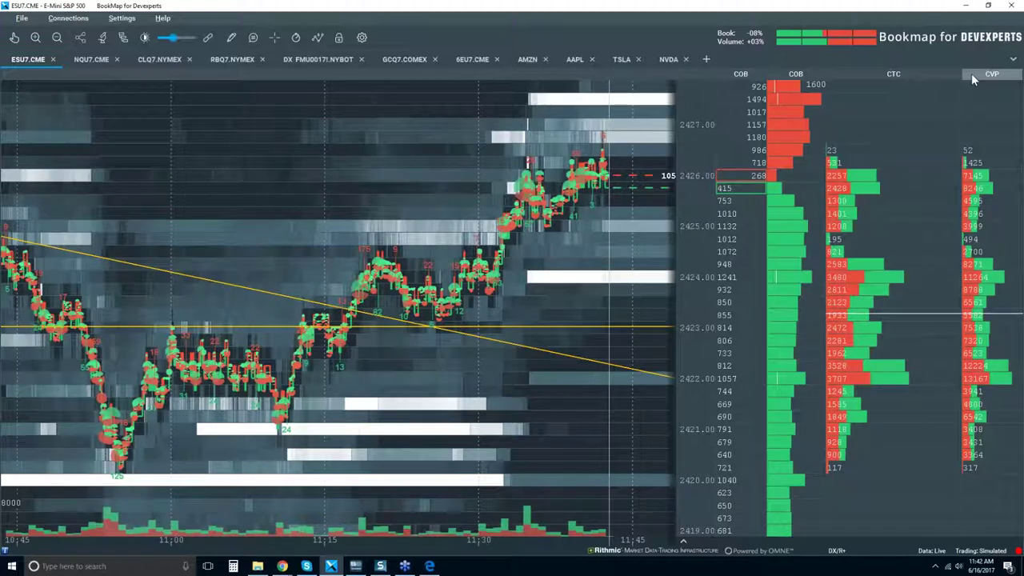
drag(962, 77, 902, 77)
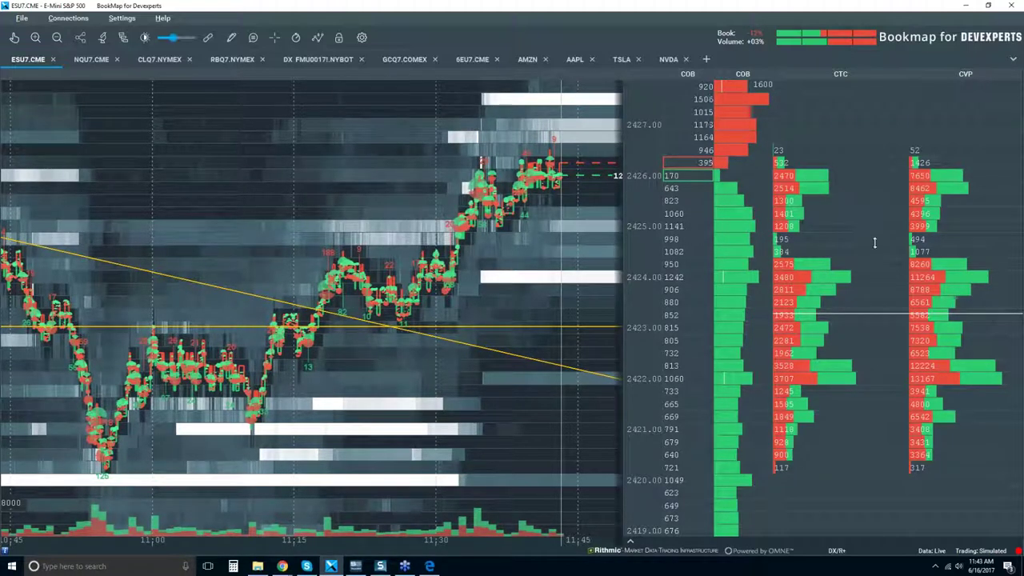
Examine the large buy trades at 2424.25 around 11:20:11 in ever finer time detail, down to the individual executions near 11:20:11.289
click(14, 39)
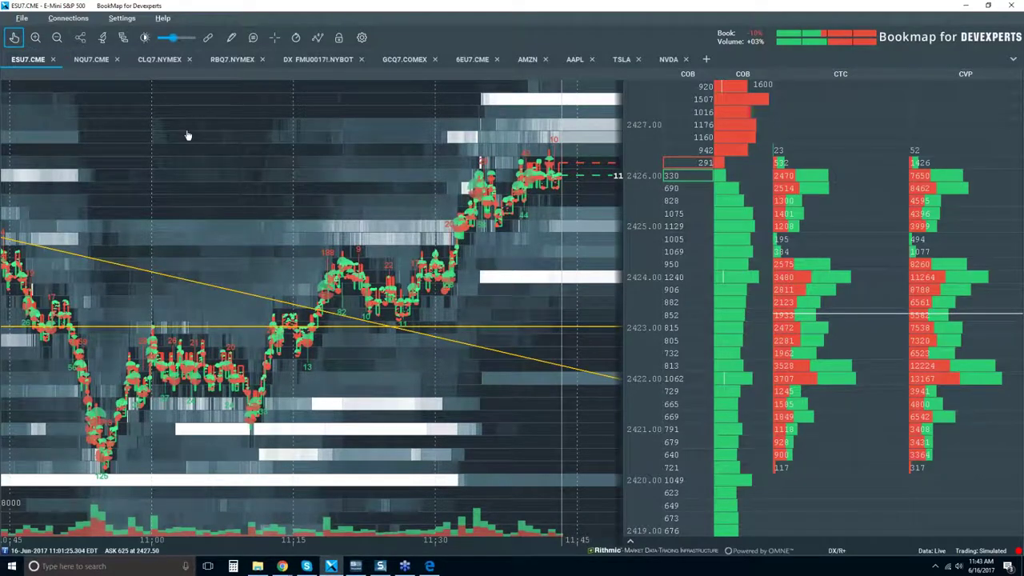
scroll(348, 264, up, 5)
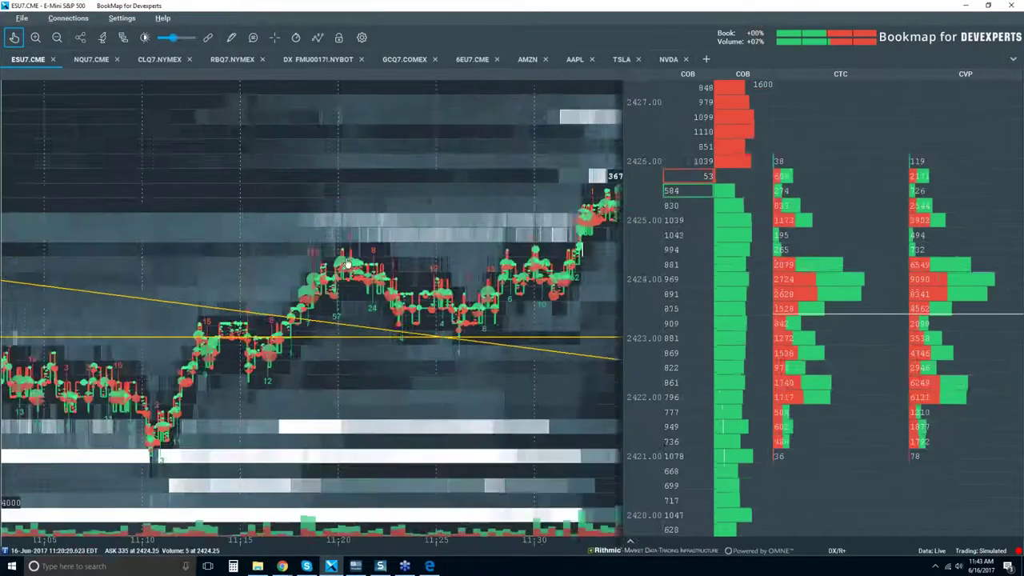
scroll(347, 228, up, 2)
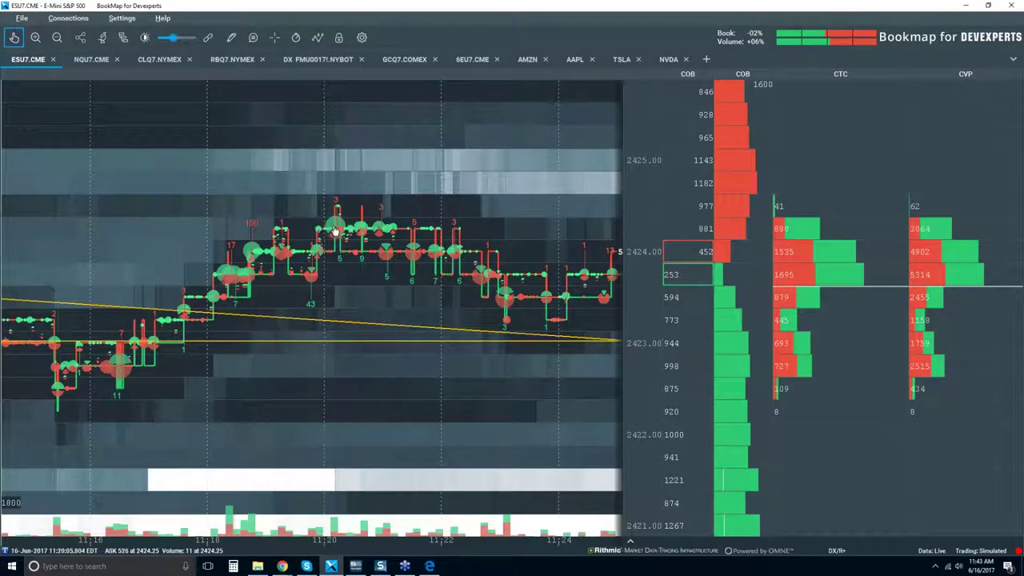
scroll(336, 230, up, 3)
scroll(328, 279, up, 2)
scroll(328, 281, up, 2)
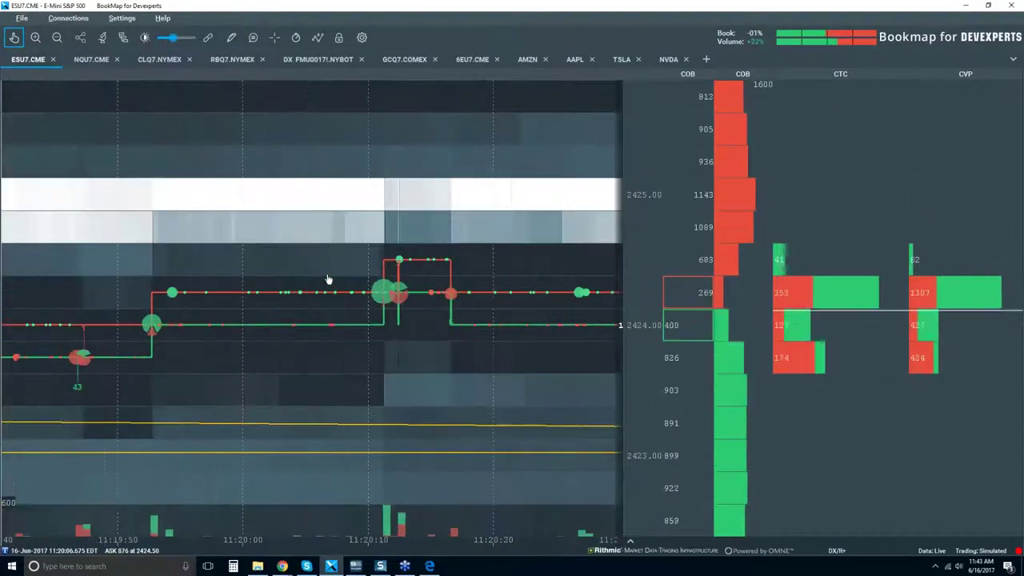
scroll(378, 299, up, 3)
scroll(399, 310, up, 8)
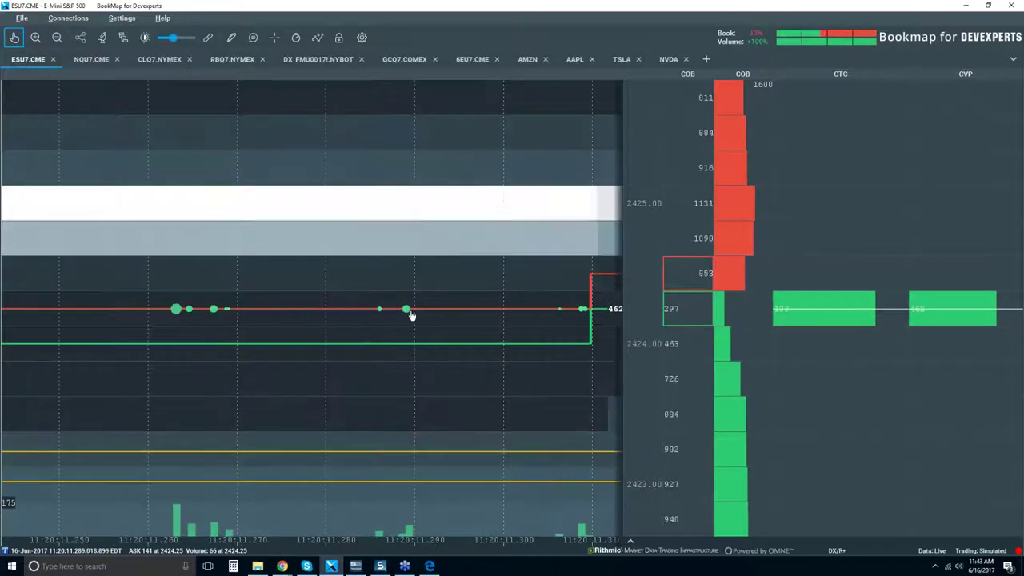
scroll(411, 314, up, 7)
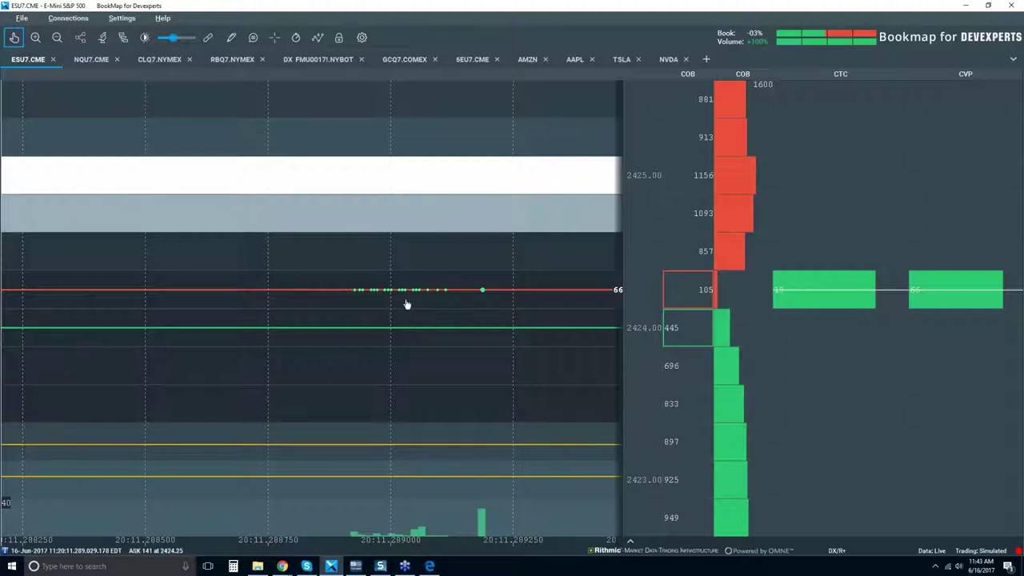
scroll(407, 304, up, 2)
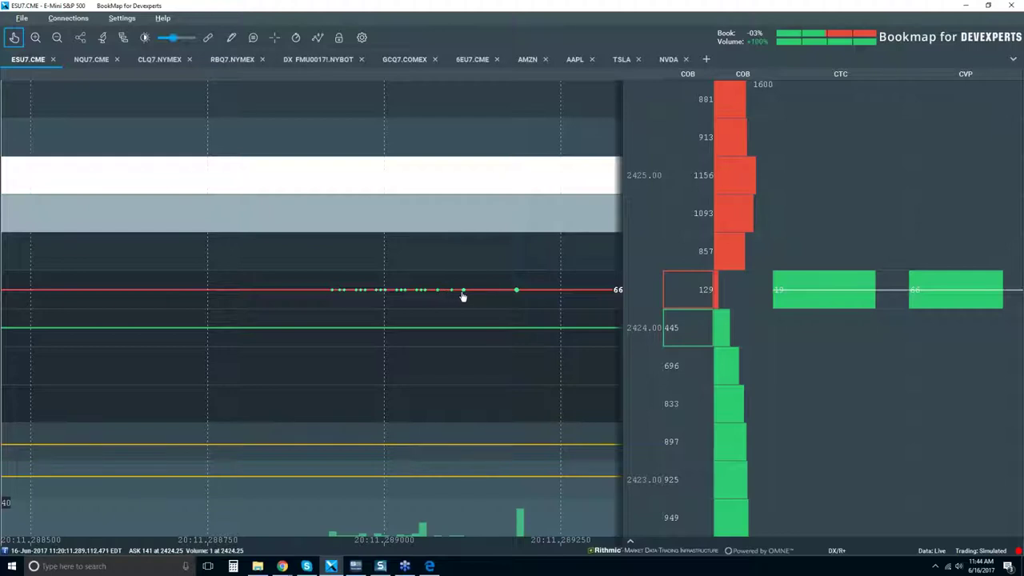
scroll(424, 312, up, 3)
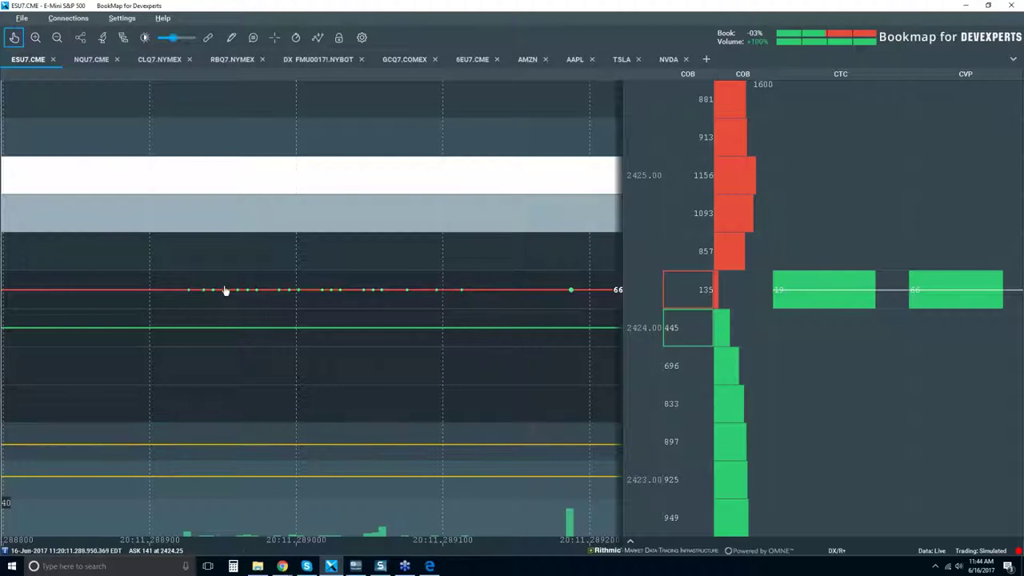
Review the 11:20:11 trade cluster in its wider context, from milliseconds back out to the price action since about 10:45
scroll(404, 316, down, 3)
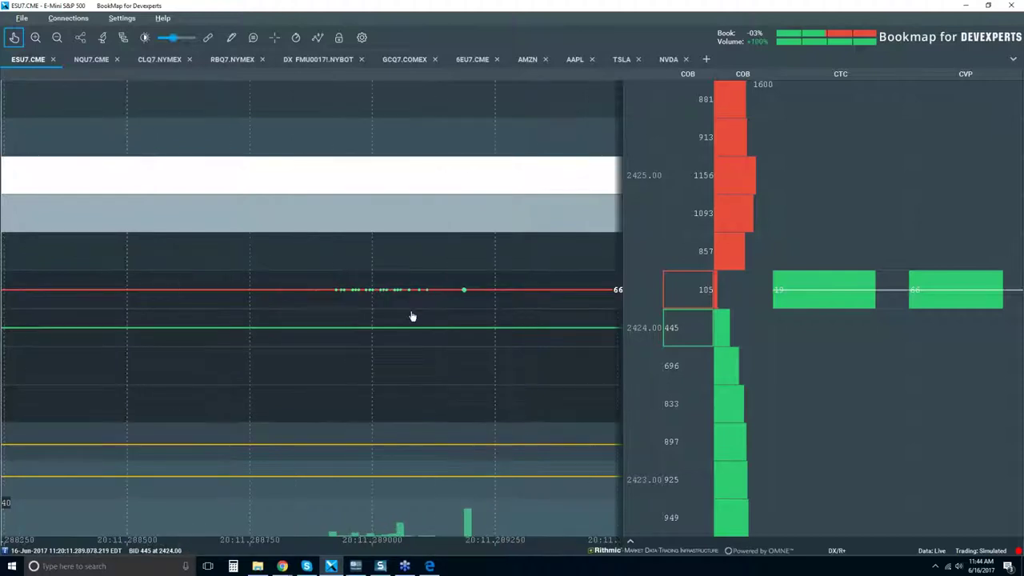
scroll(379, 296, down, 3)
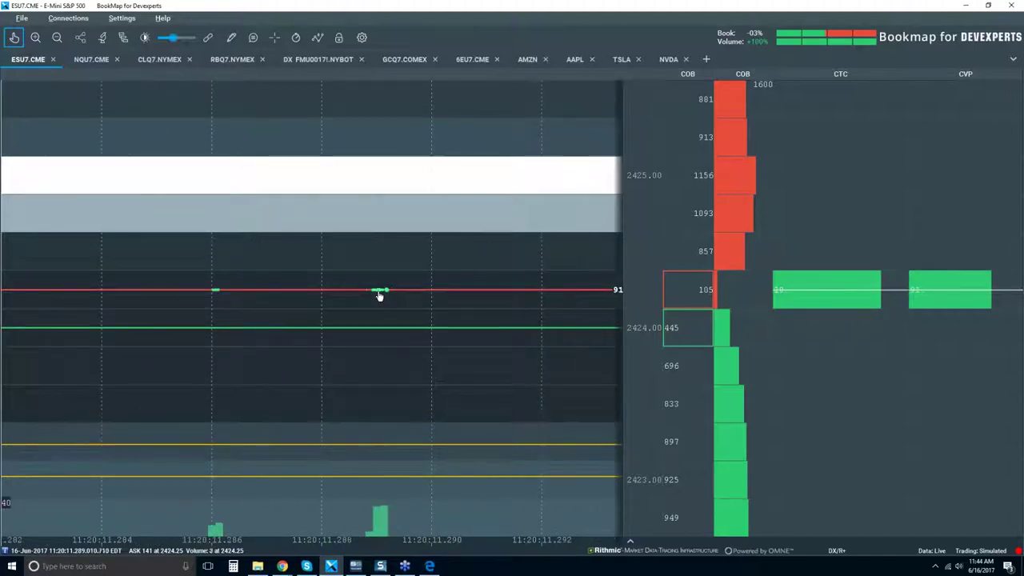
scroll(380, 296, down, 6)
scroll(379, 296, down, 8)
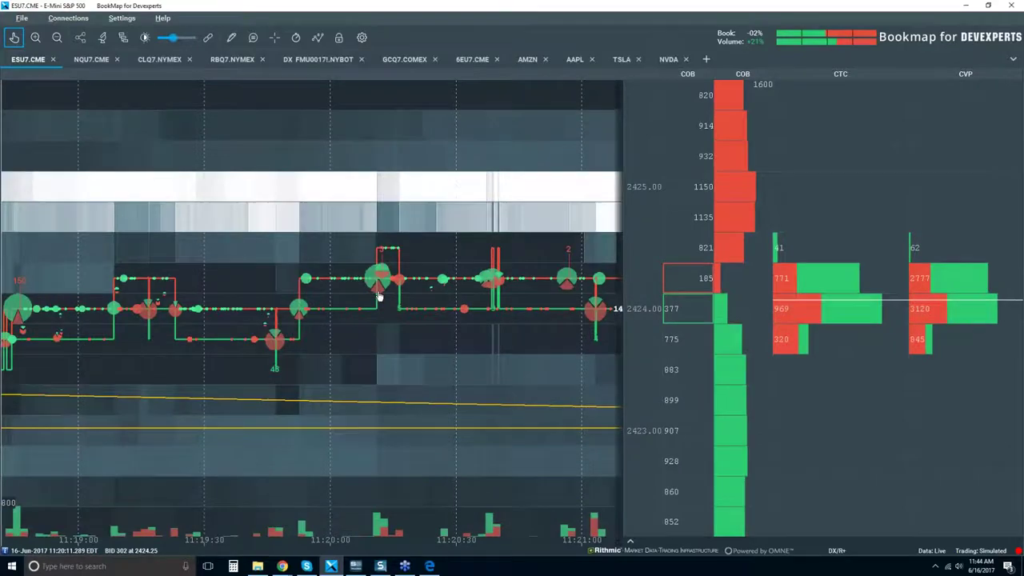
scroll(380, 296, down, 8)
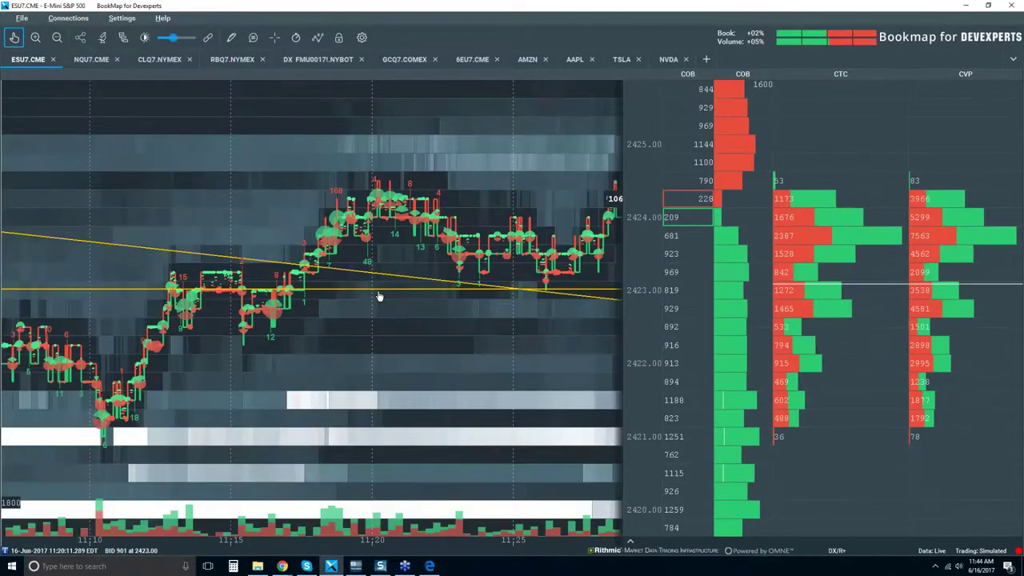
scroll(379, 296, down, 4)
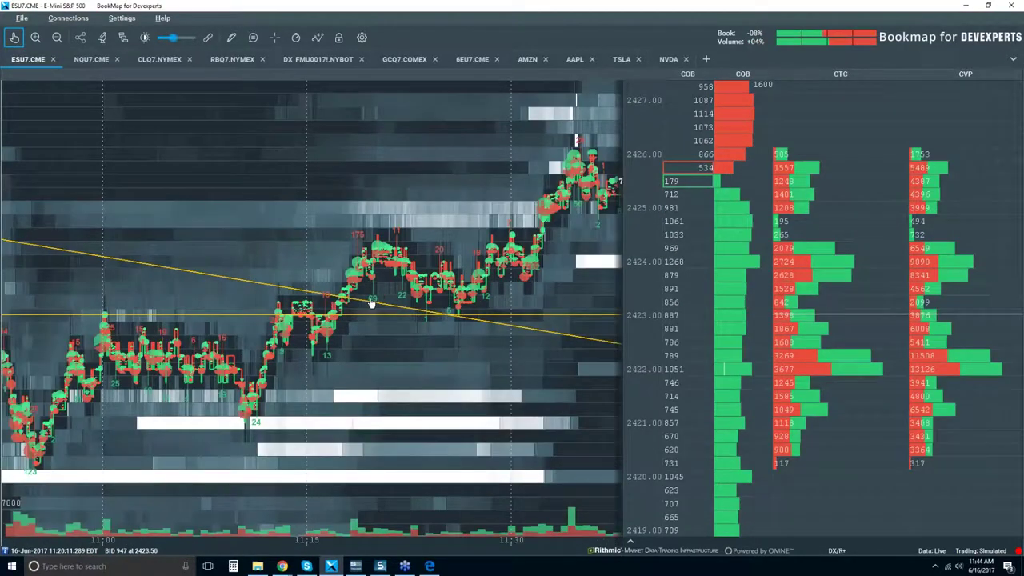
scroll(371, 301, down, 2)
scroll(356, 232, down, 2)
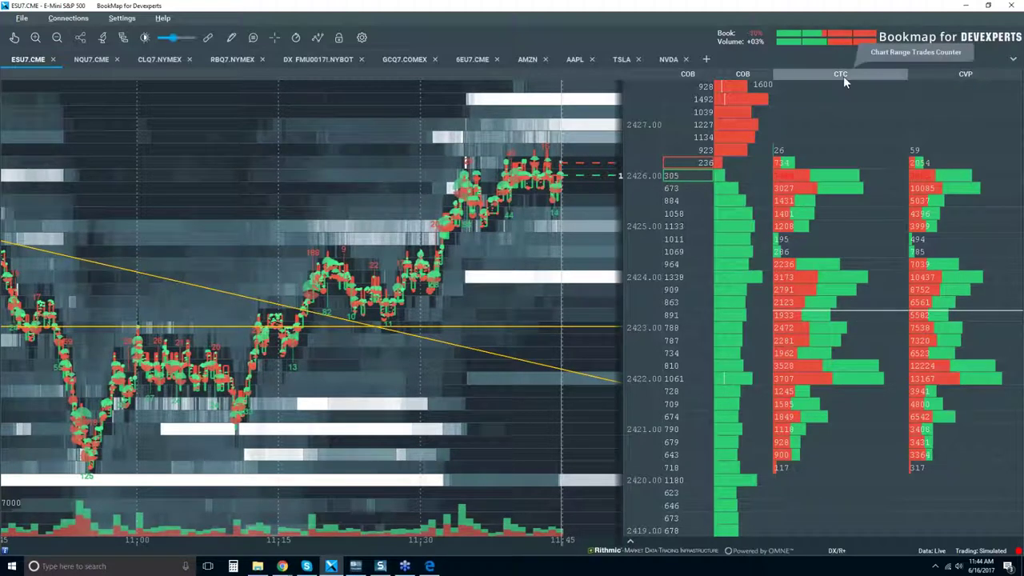
Switch the trades counter column (CTC) to Quotes Counter, and compare it with the volume column over the range since about 09:30
right_click(802, 146)
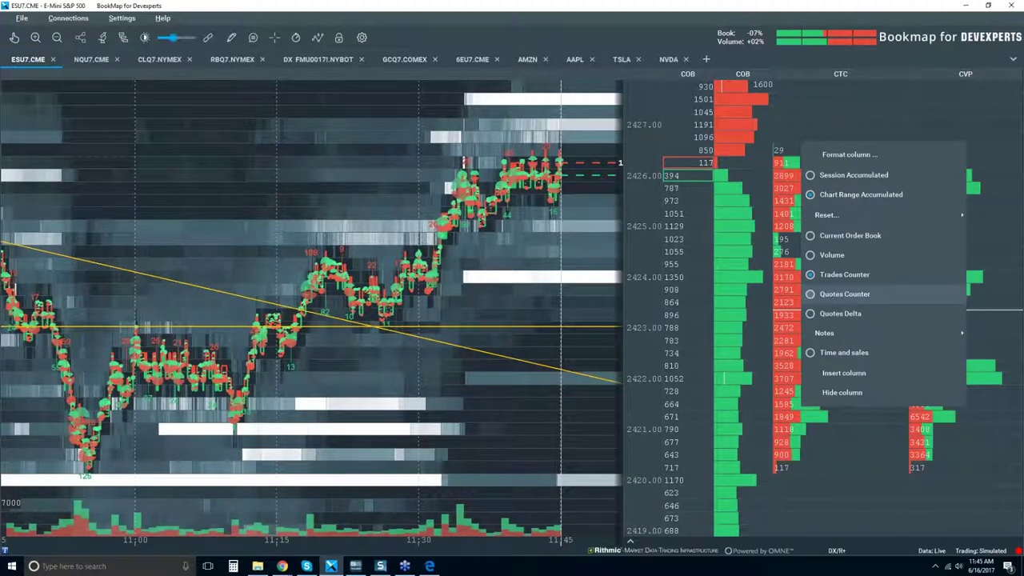
click(833, 299)
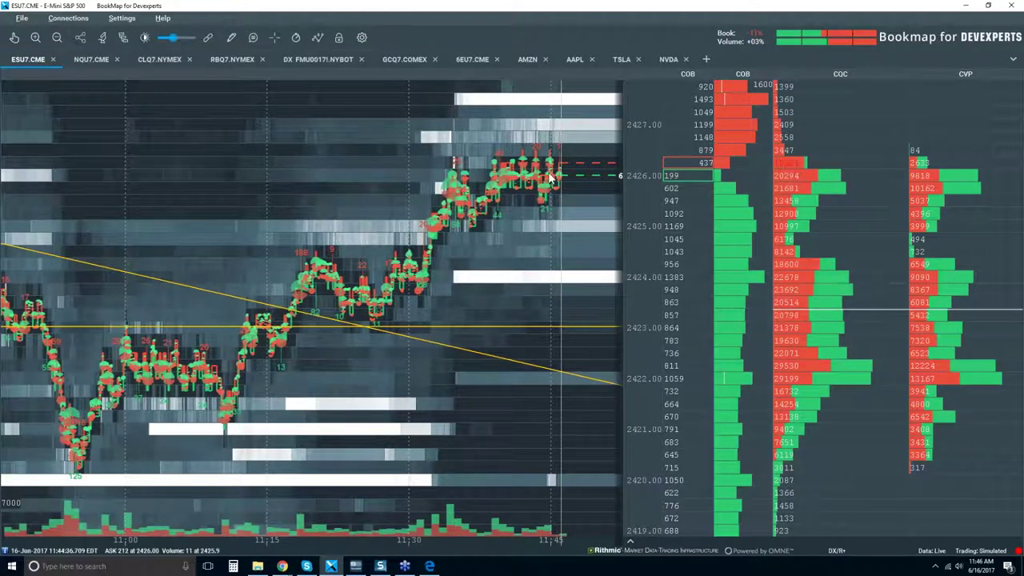
scroll(510, 233, down, 1)
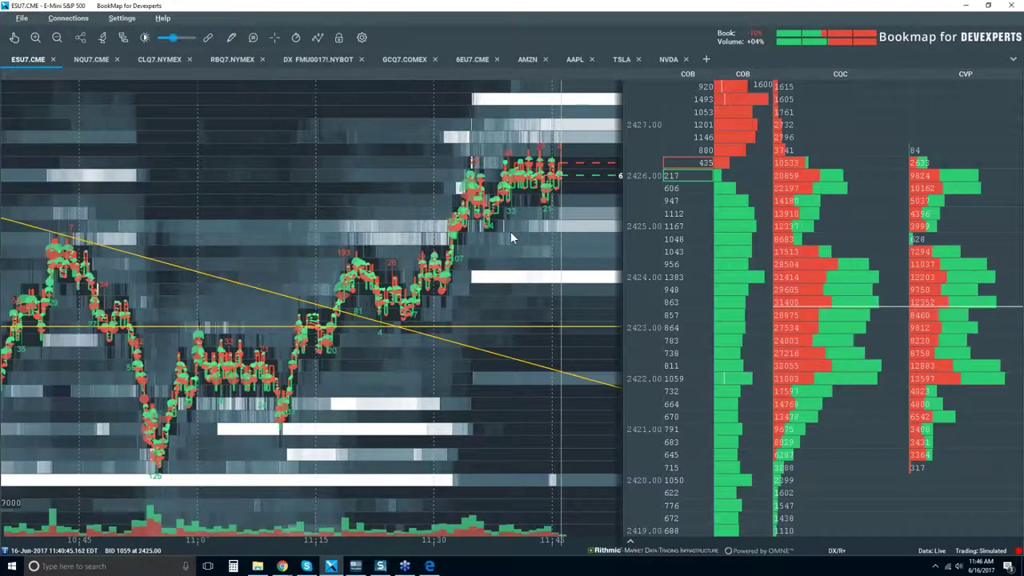
scroll(510, 234, down, 1)
scroll(511, 231, down, 1)
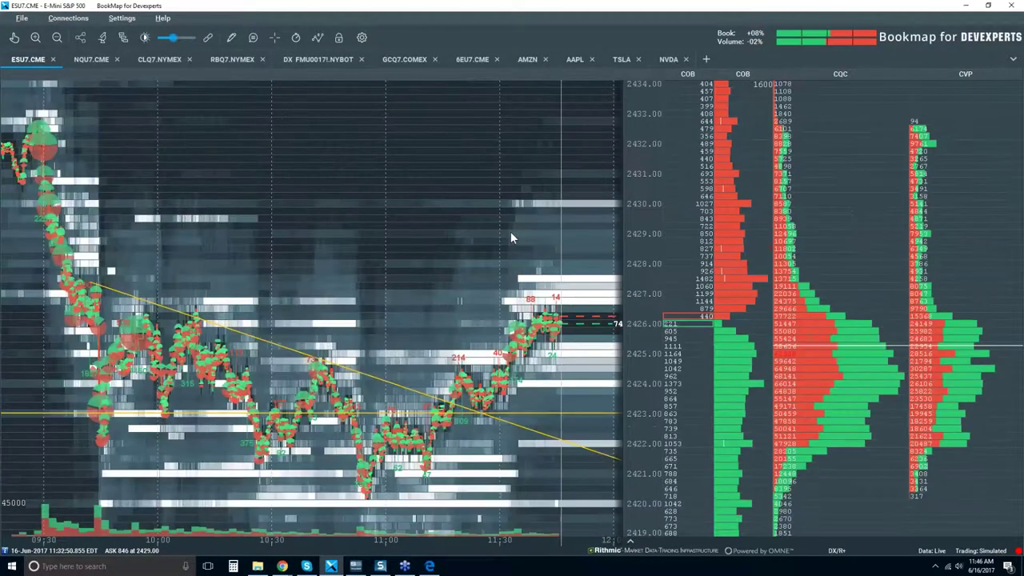
Review the price action back to about 09:00 with the quotes counter column (CQC), and switch that column to Quotes Delta
scroll(510, 237, down, 1)
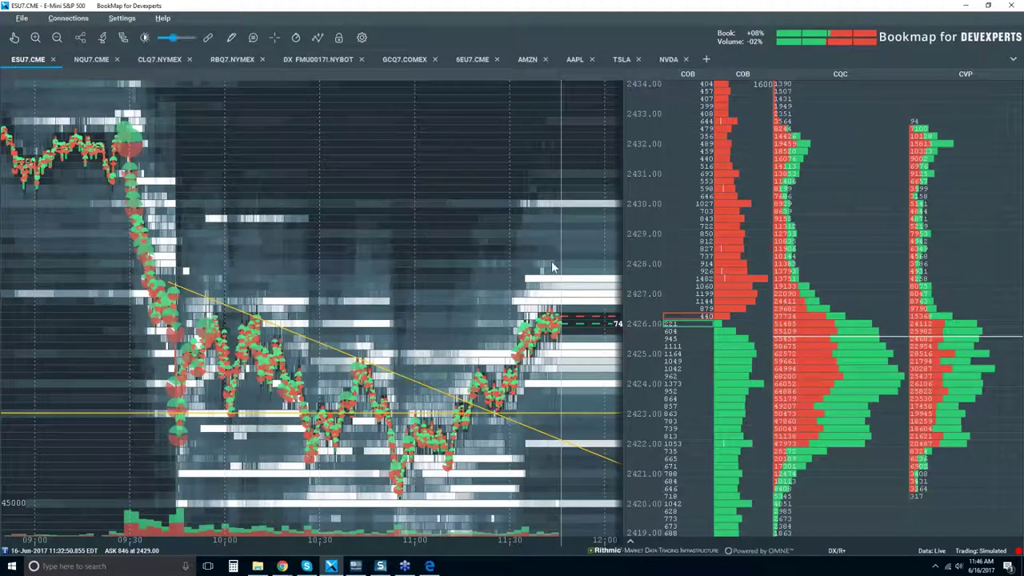
scroll(516, 233, down, 1)
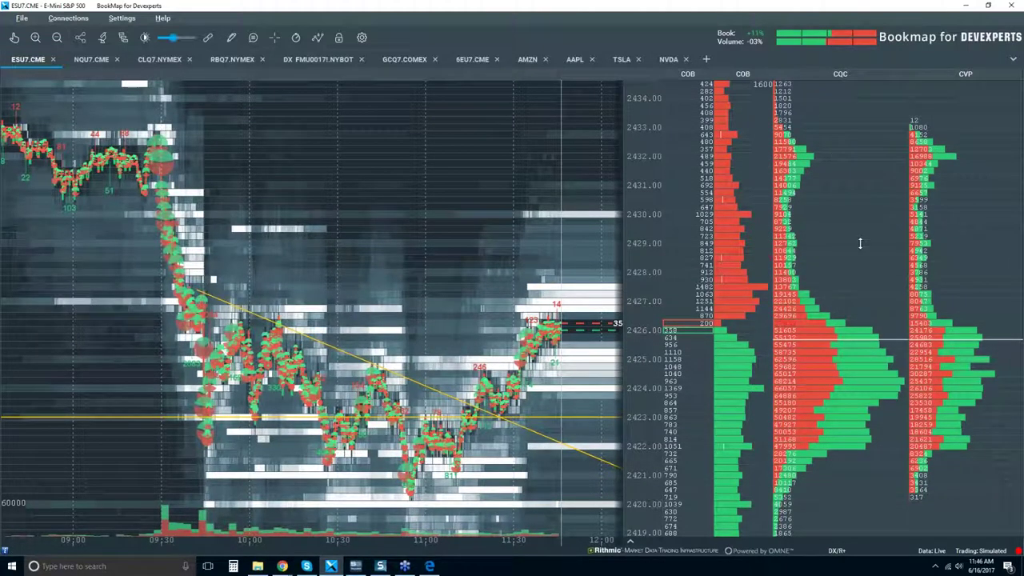
scroll(858, 273, down, 1)
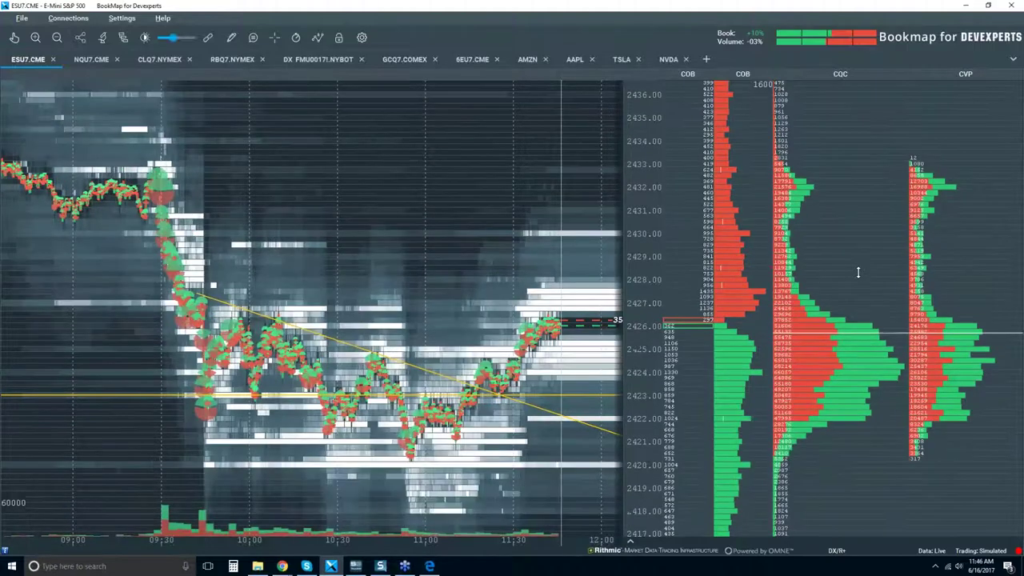
scroll(858, 272, down, 1)
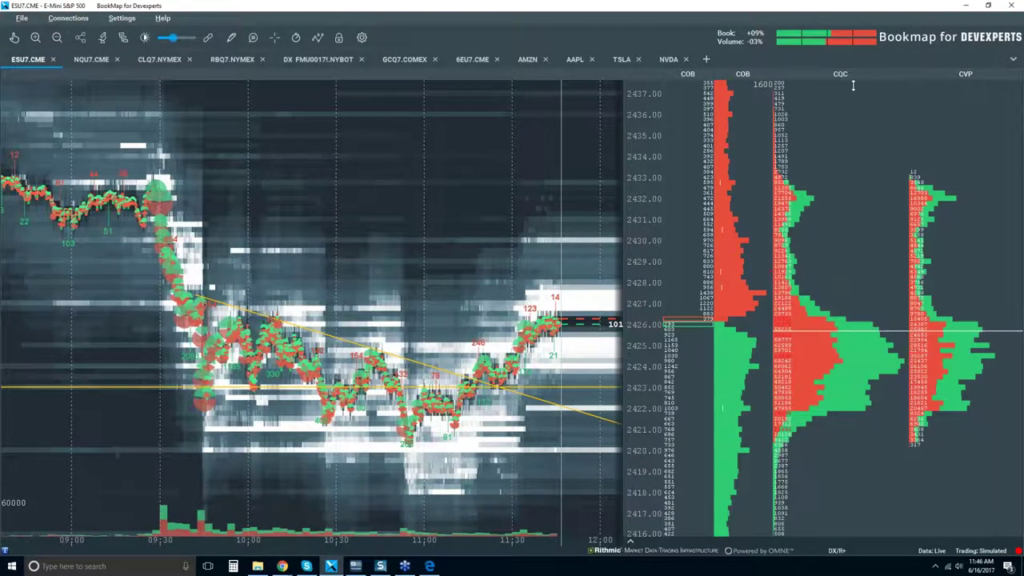
right_click(810, 179)
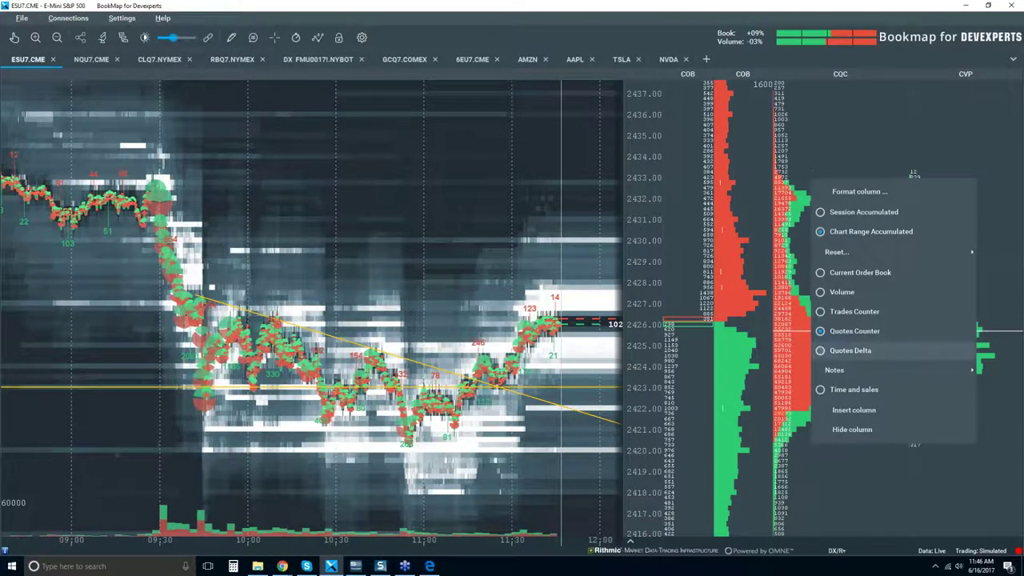
click(860, 351)
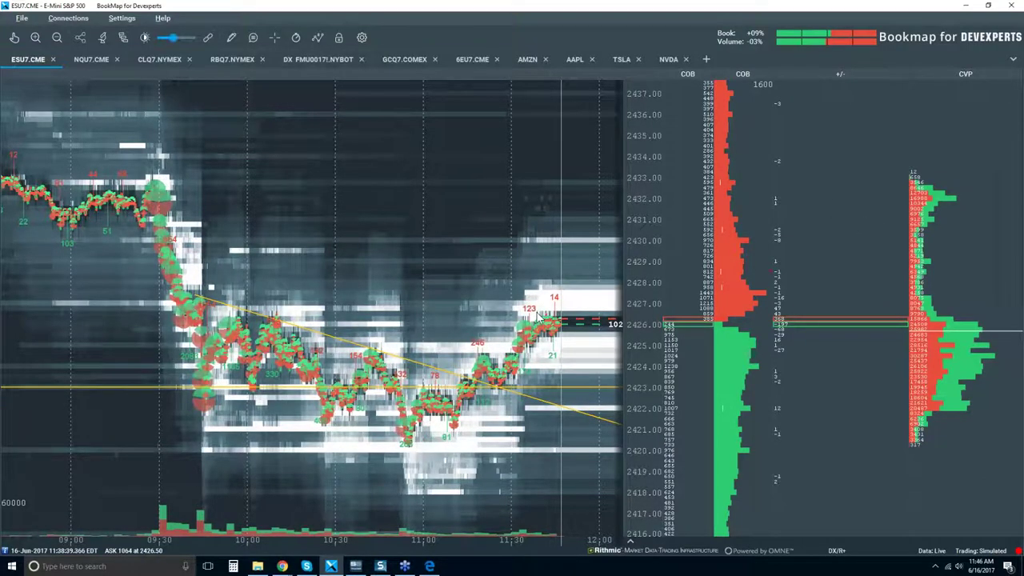
Examine the Quotes Delta column (+/-) beside the recent price action since about 11:25, and narrow the column
scroll(538, 318, up, 5)
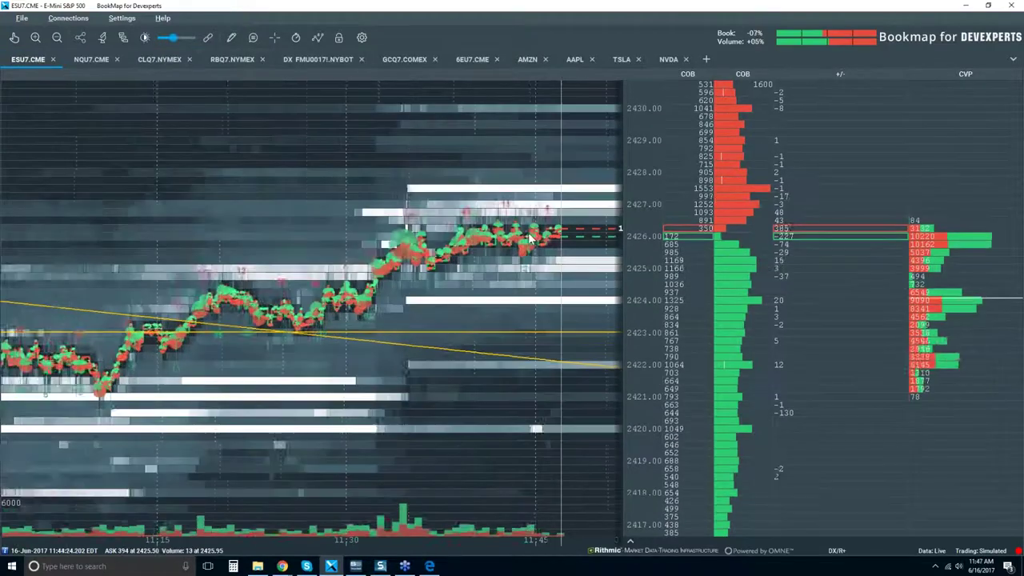
scroll(529, 238, up, 3)
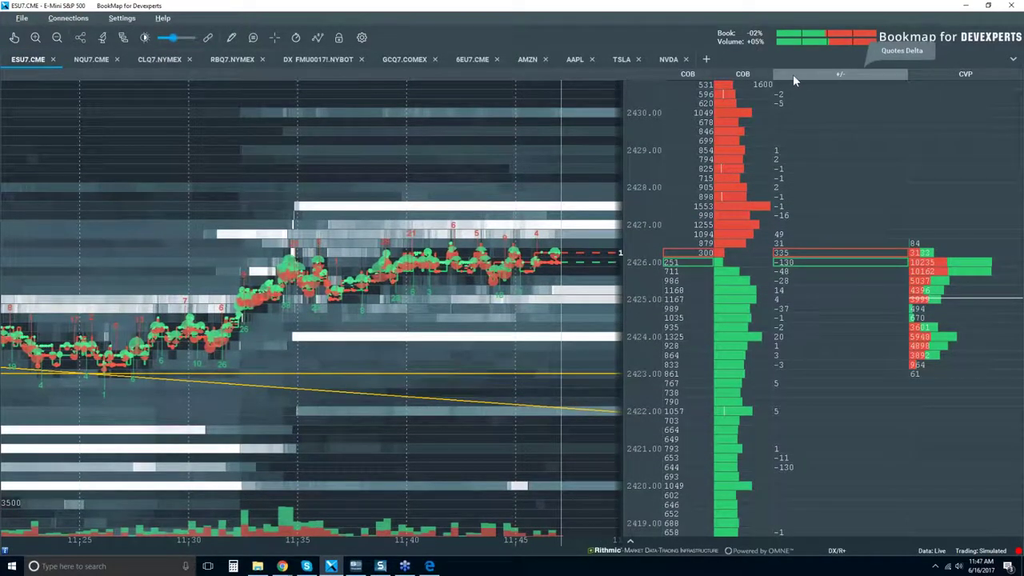
click(840, 74)
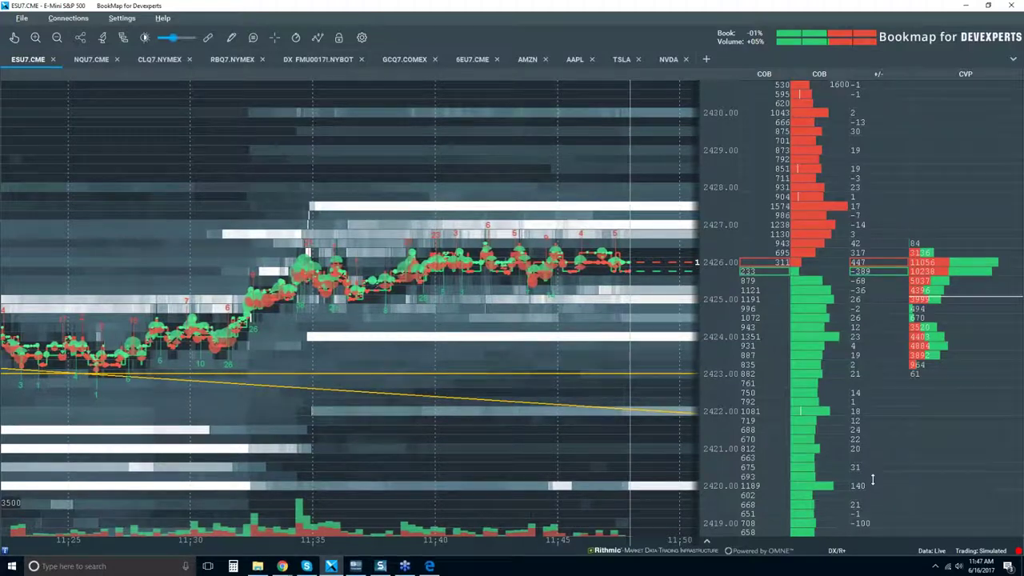
Limit the Quotes Delta column to a maximal depth of 5 price levels
right_click(867, 214)
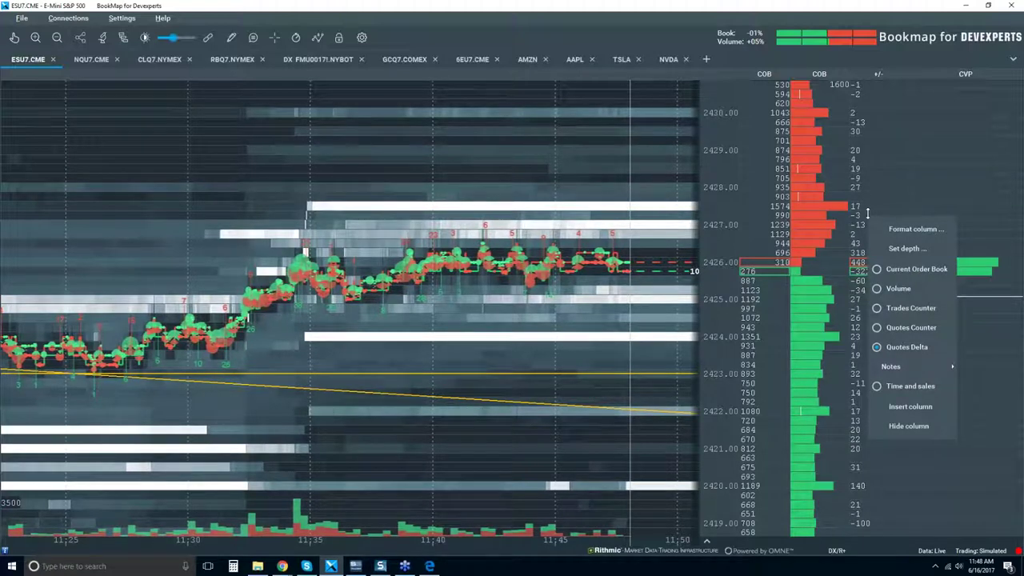
click(901, 248)
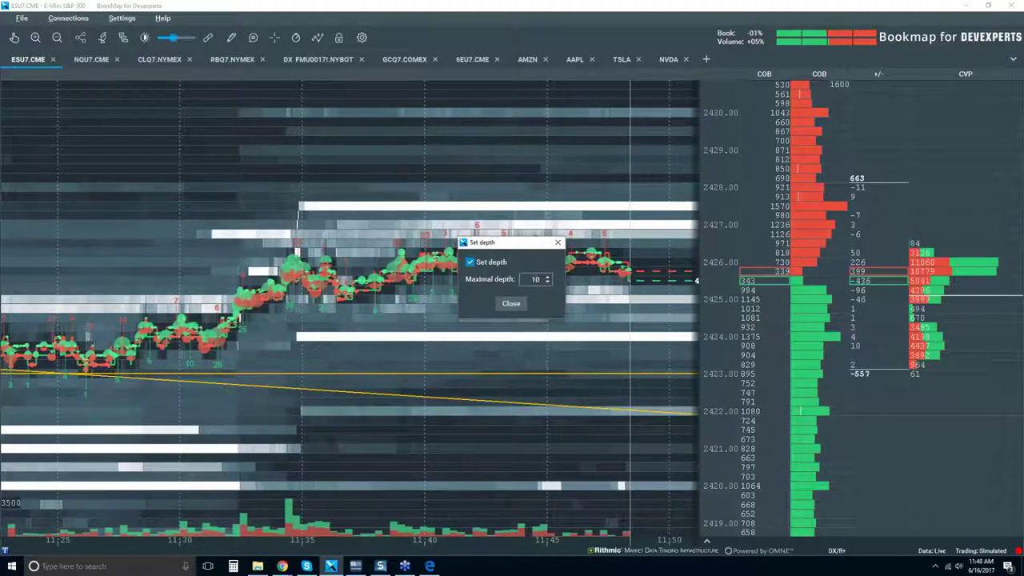
click(547, 282)
click(547, 281)
click(547, 281)
click(548, 282)
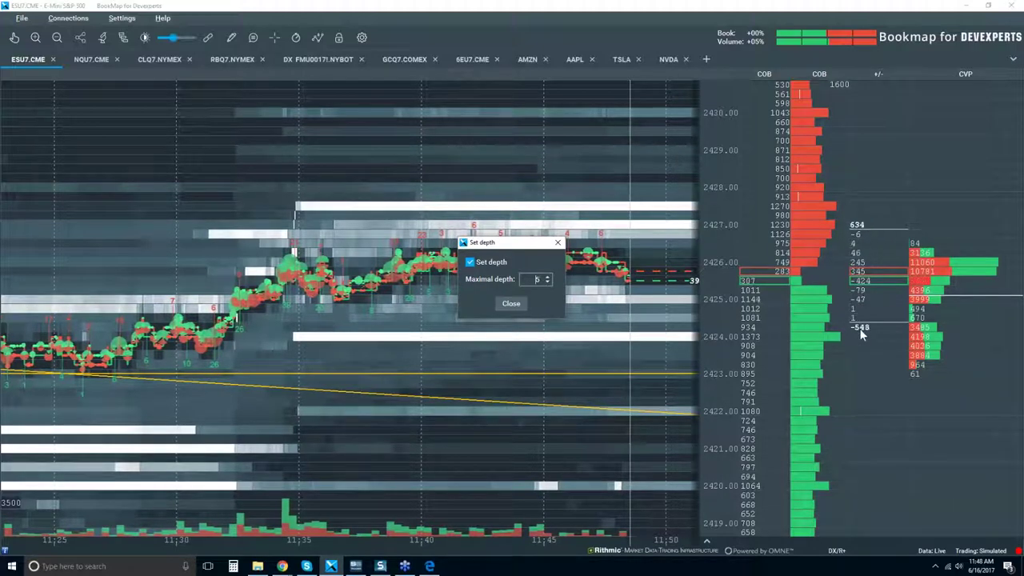
Try maximal depths of 3 and 4 for the Quotes Delta column, and turn its depth limit off
click(547, 281)
click(547, 282)
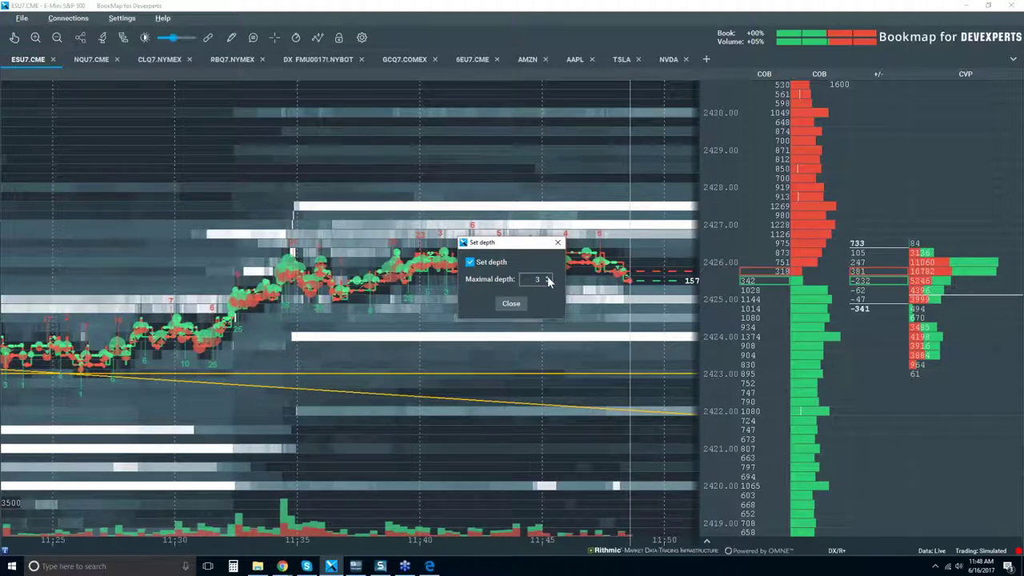
click(548, 278)
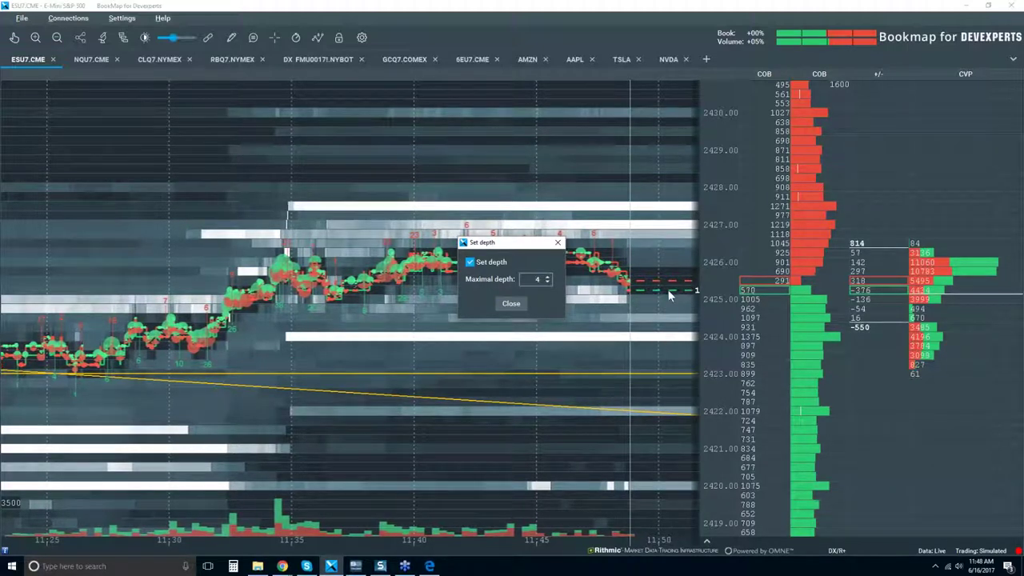
click(469, 261)
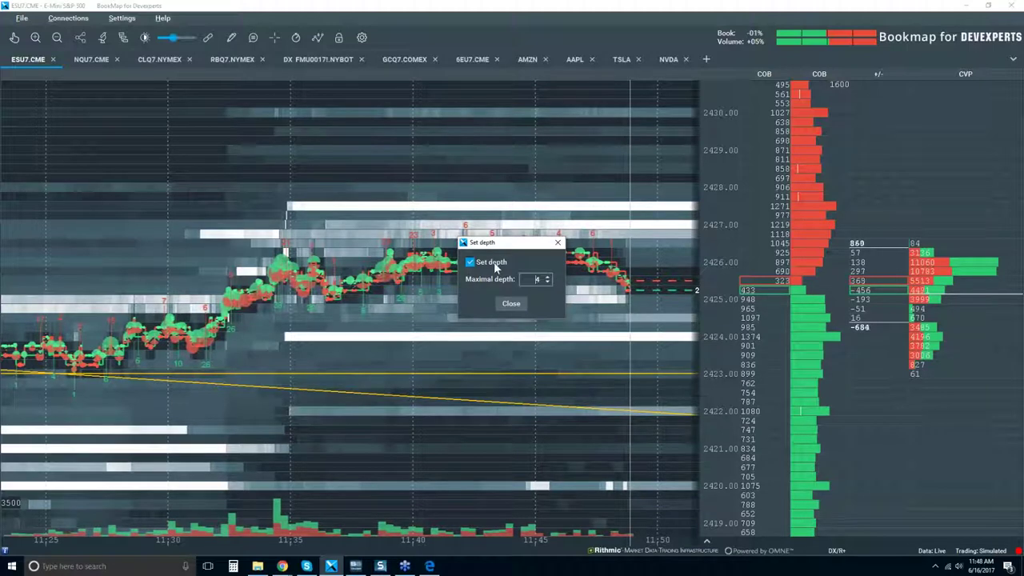
click(561, 242)
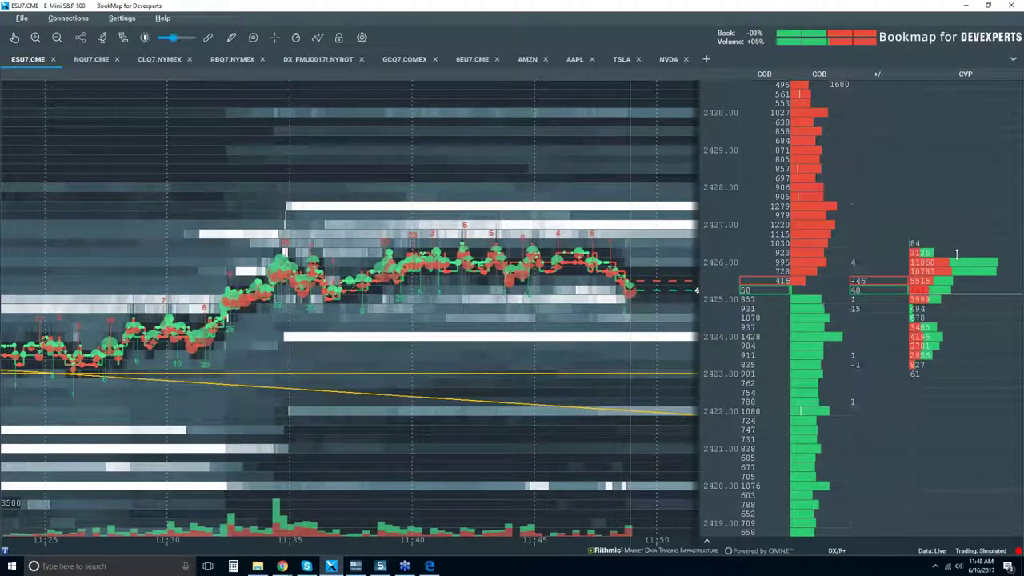
Switch the Quotes Delta column to Custom Notes
right_click(871, 204)
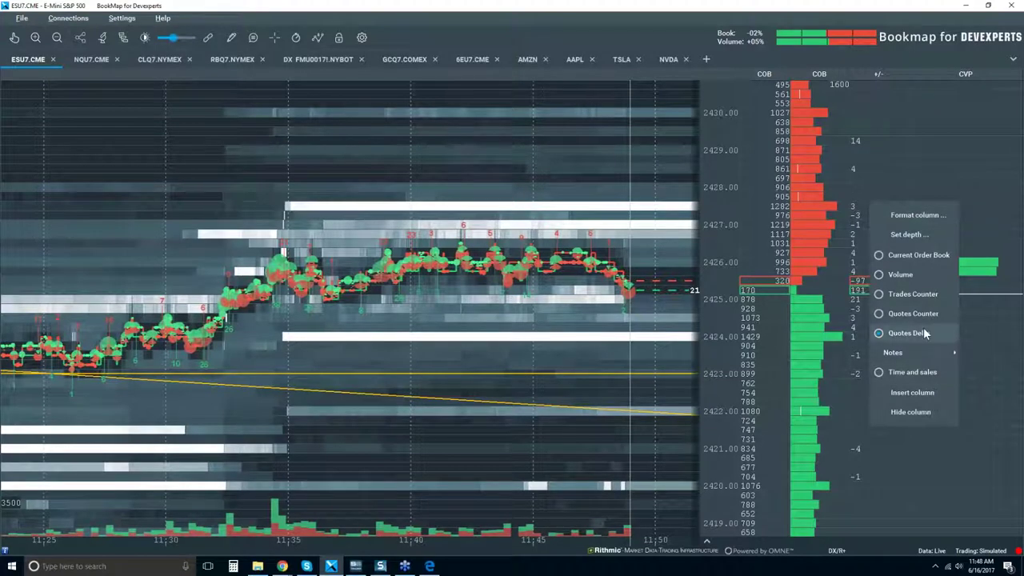
mouse_move(893, 349)
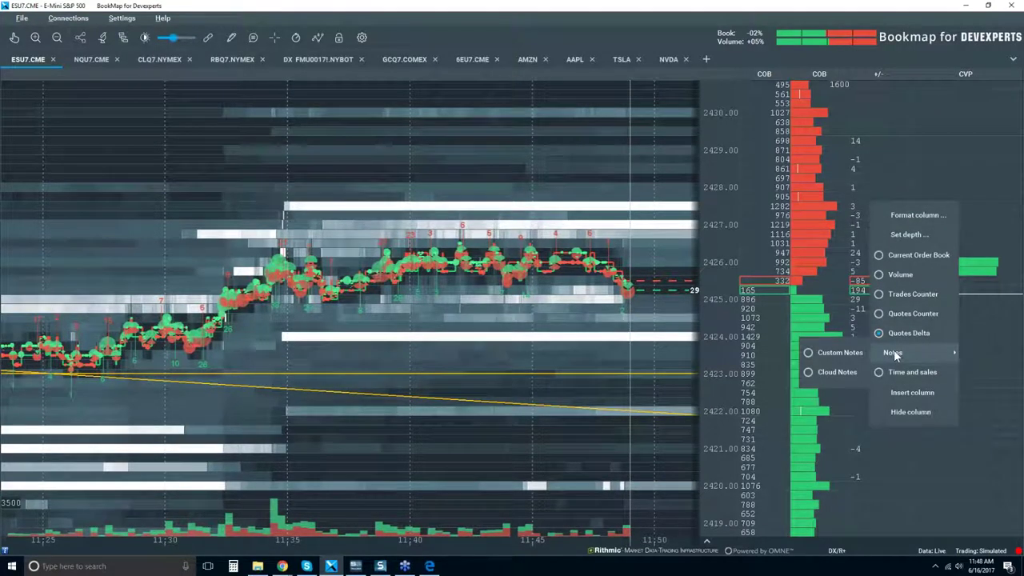
click(850, 355)
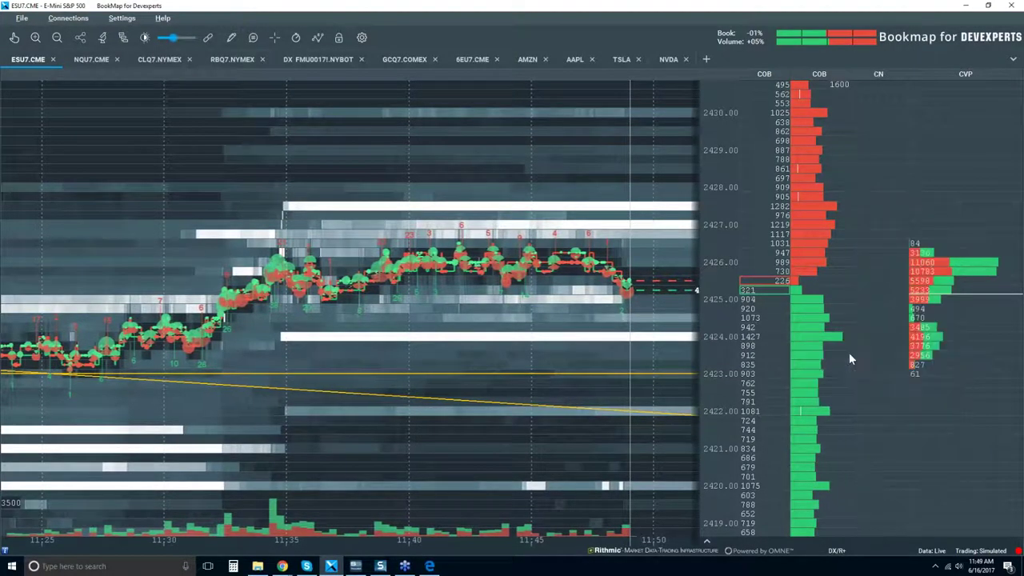
Add a custom note "sdfasdfasdf" at price 2,426.25 with notifications enabled, reviewing its style options
click(864, 253)
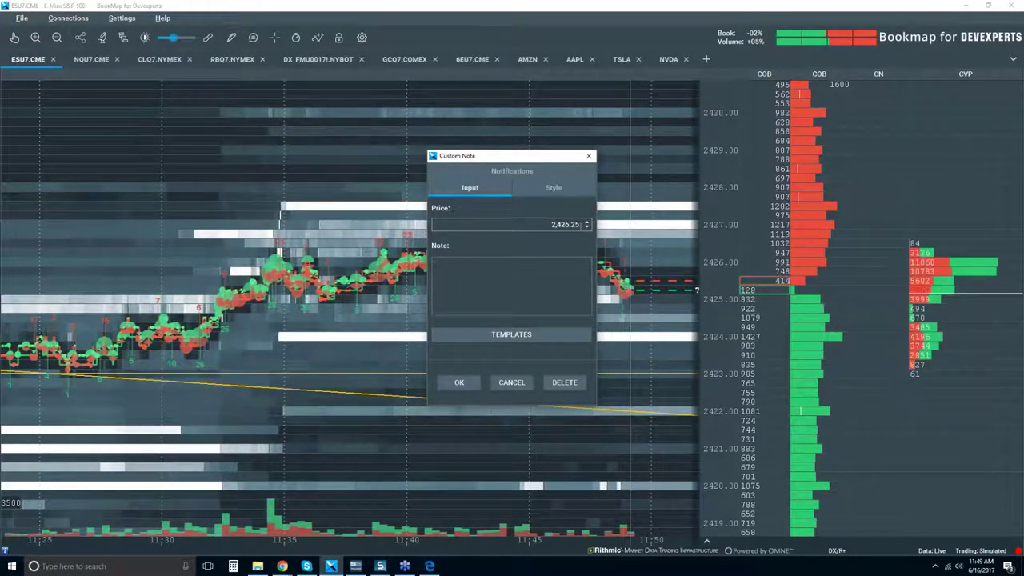
click(544, 274)
text(sdfasdfasdf)
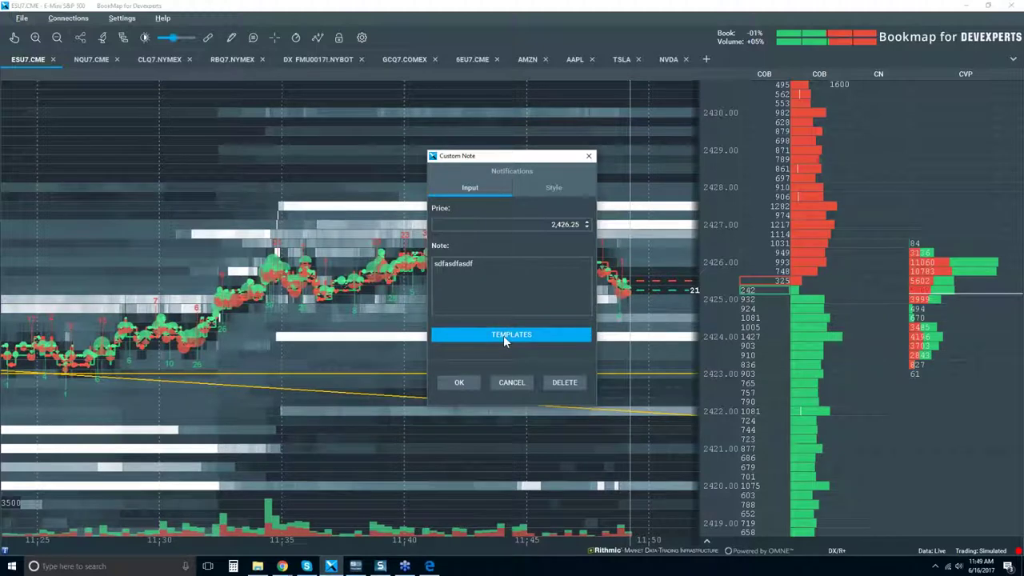
click(536, 188)
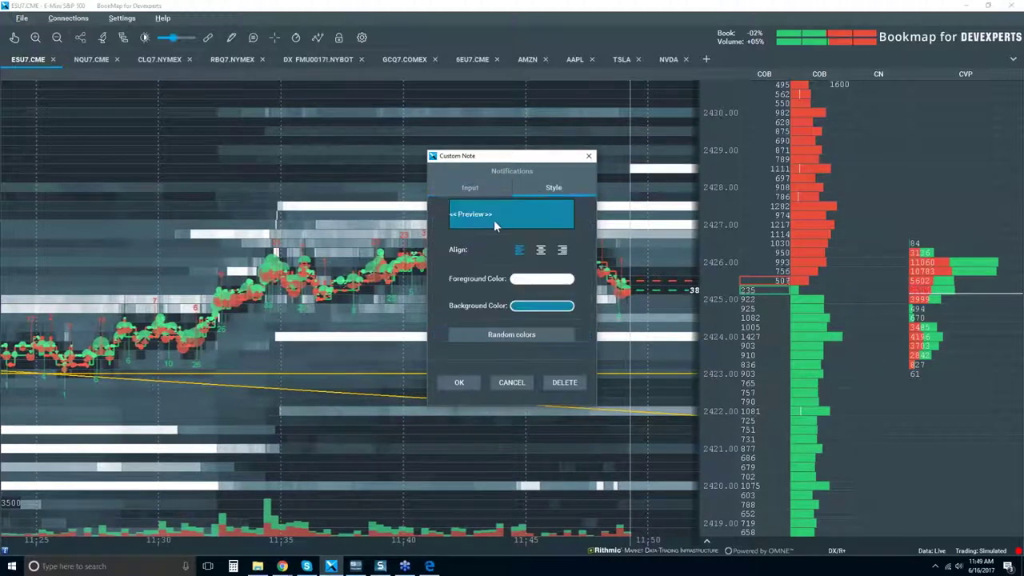
click(509, 170)
click(454, 225)
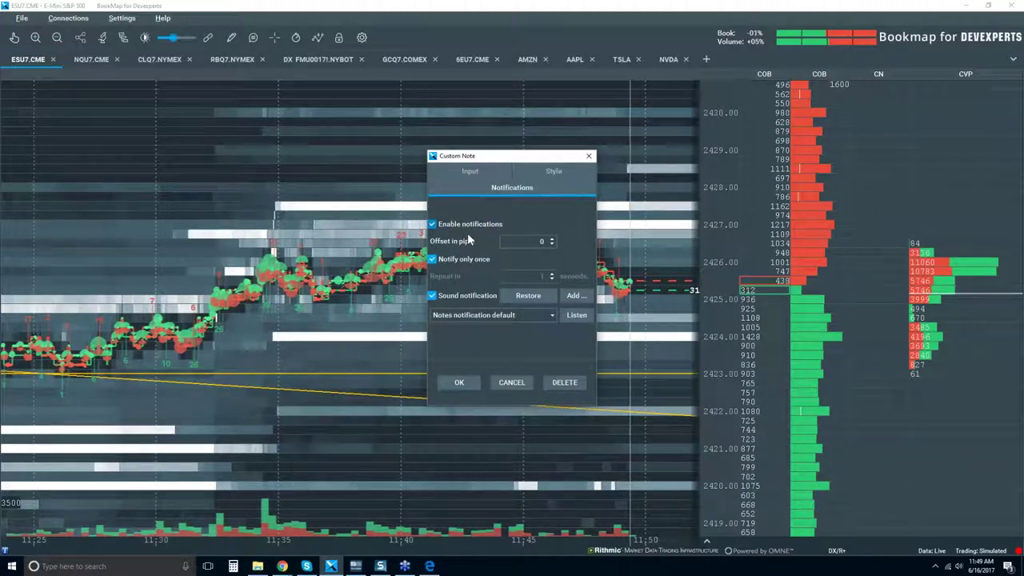
click(465, 380)
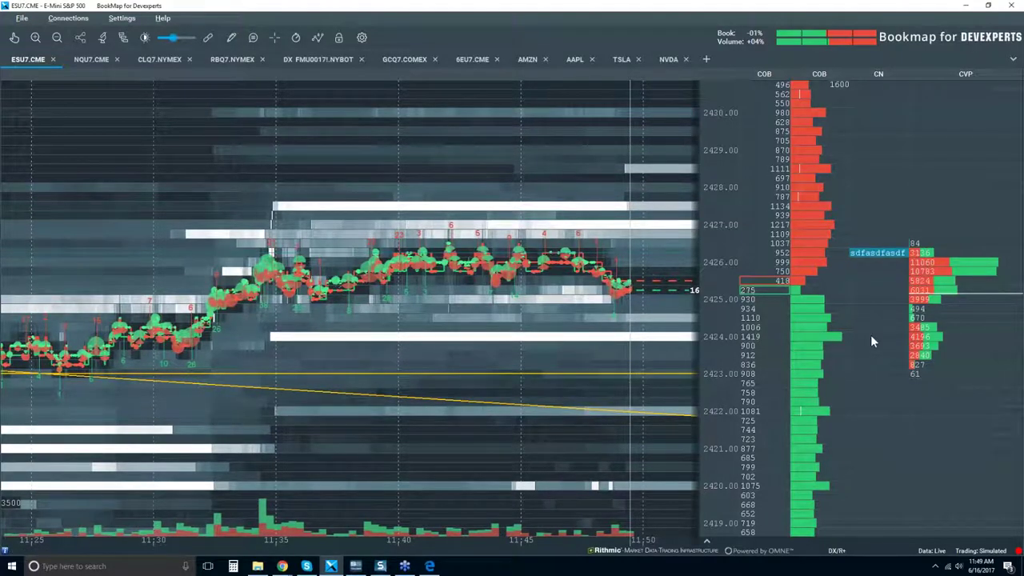
Switch the custom notes column (CN) to Cloud Notes, and leave its configuration without a download URL
right_click(869, 236)
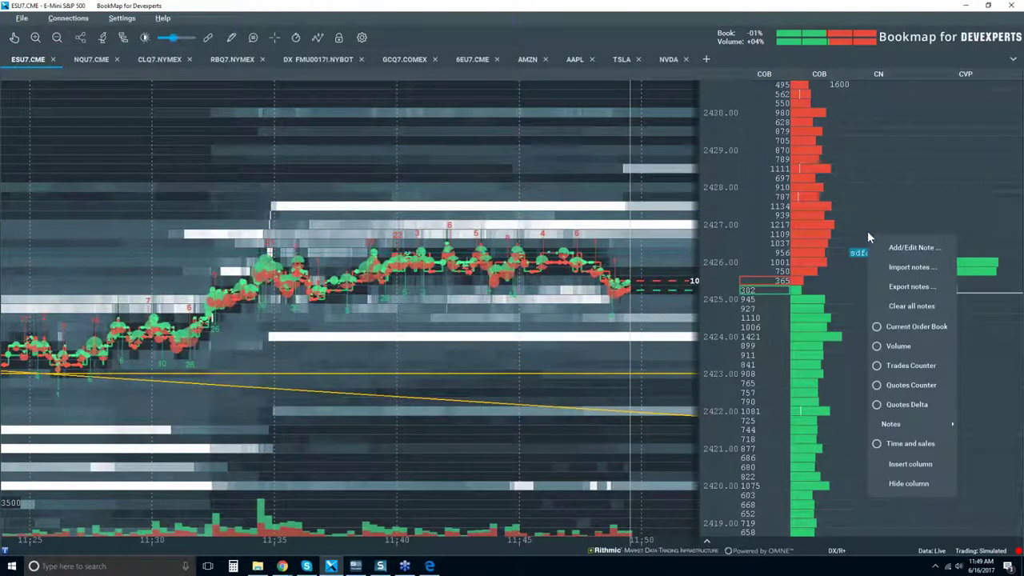
mouse_move(917, 425)
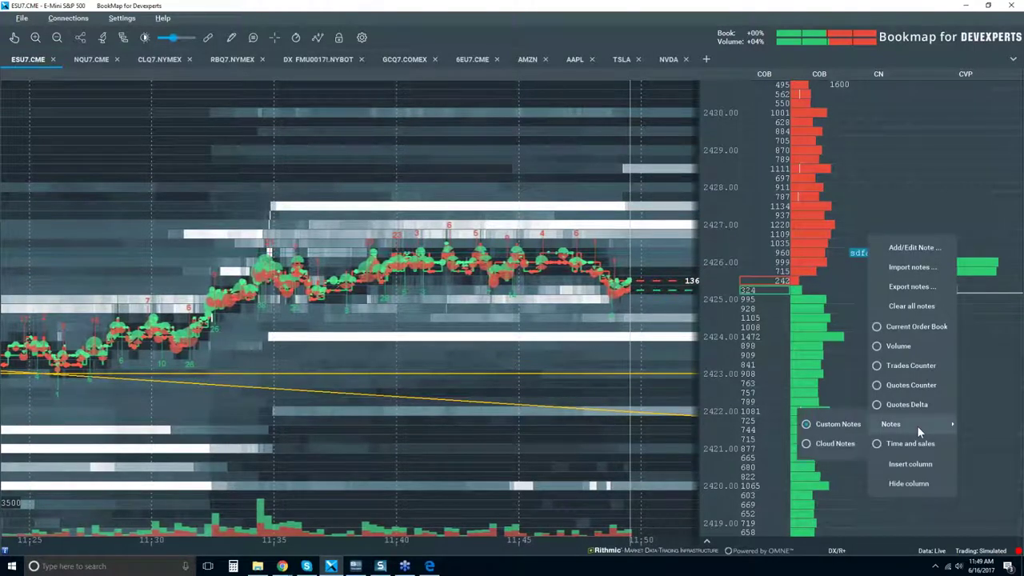
click(830, 443)
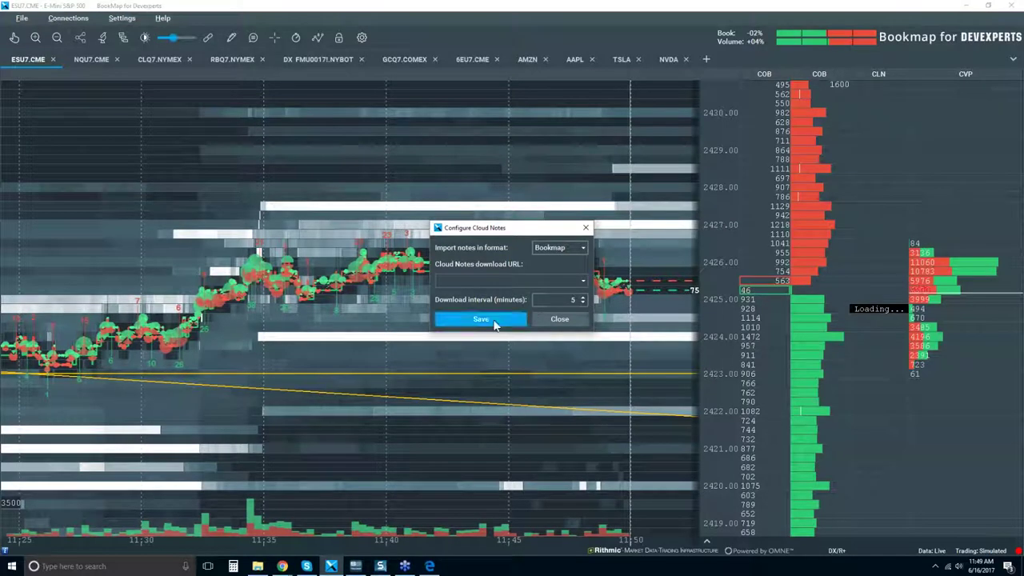
click(559, 318)
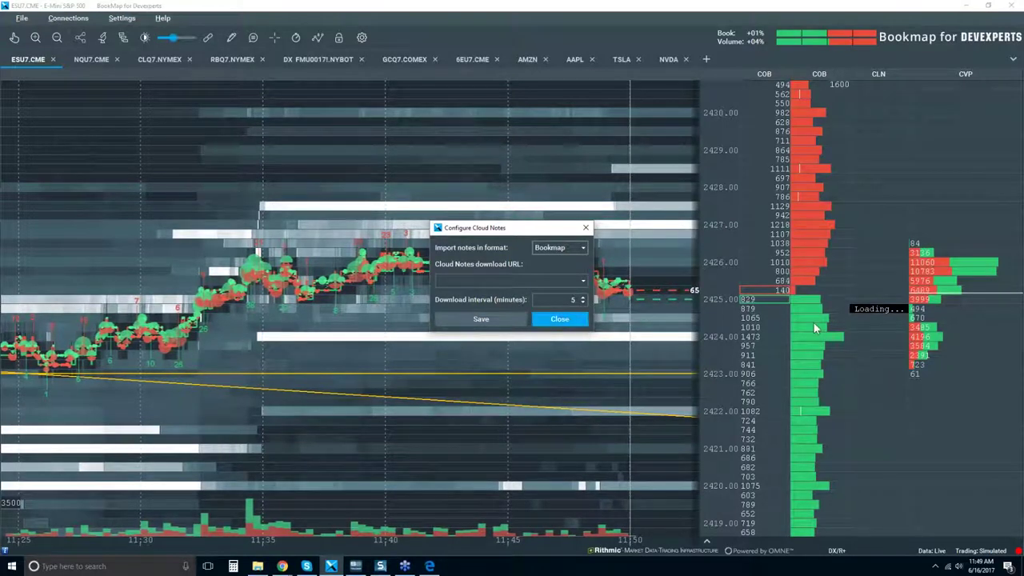
click(558, 319)
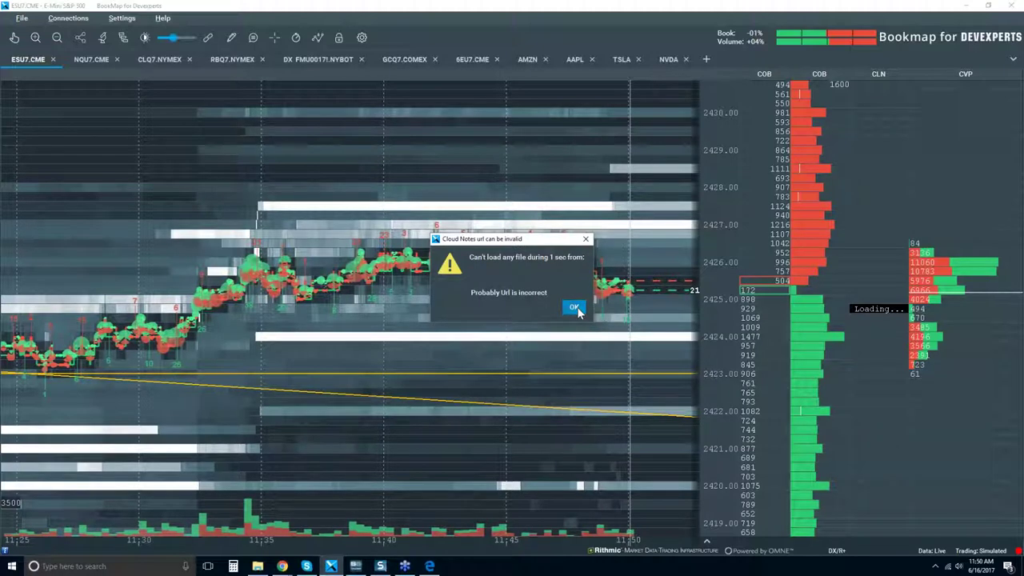
click(574, 308)
Switch the cloud notes column (CLN) to Time and sales, detach it as a floating window and place it over the chart
right_click(868, 257)
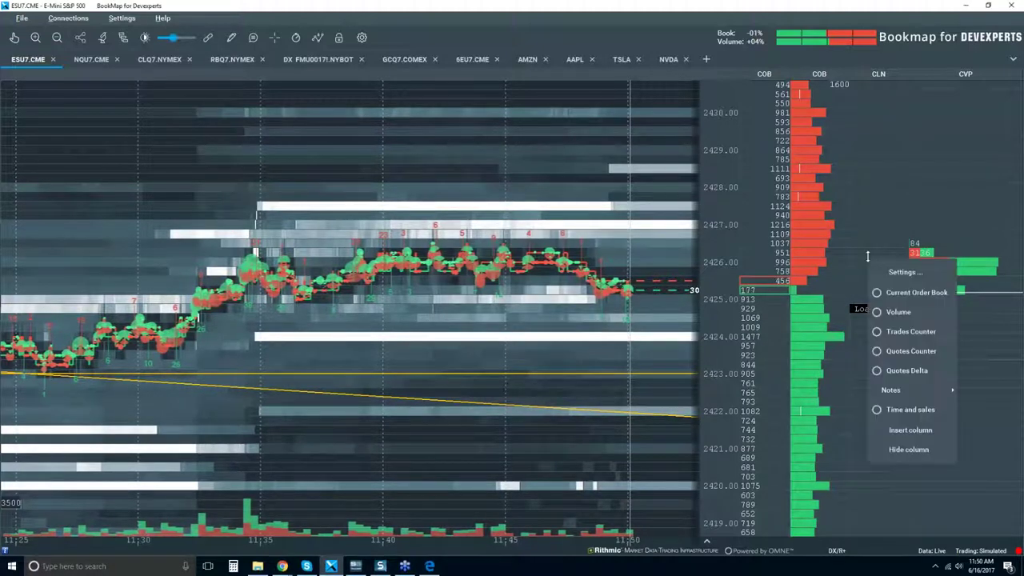
click(907, 409)
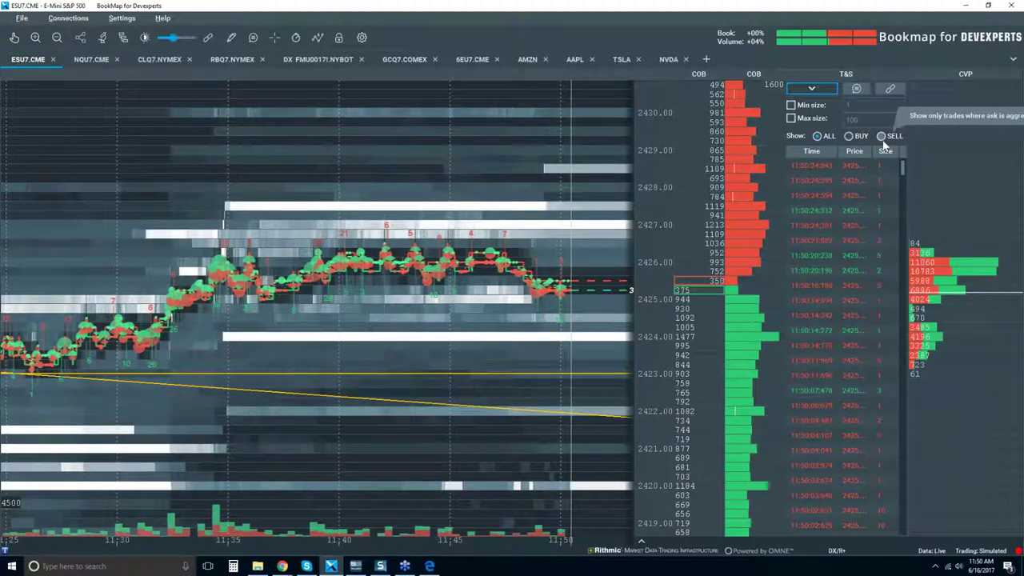
click(890, 88)
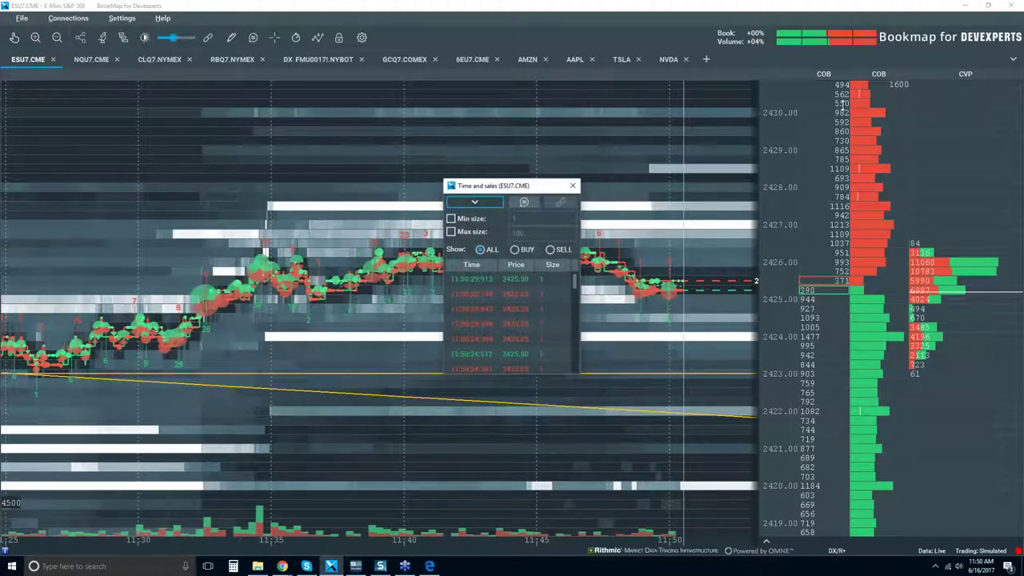
drag(530, 189, 461, 164)
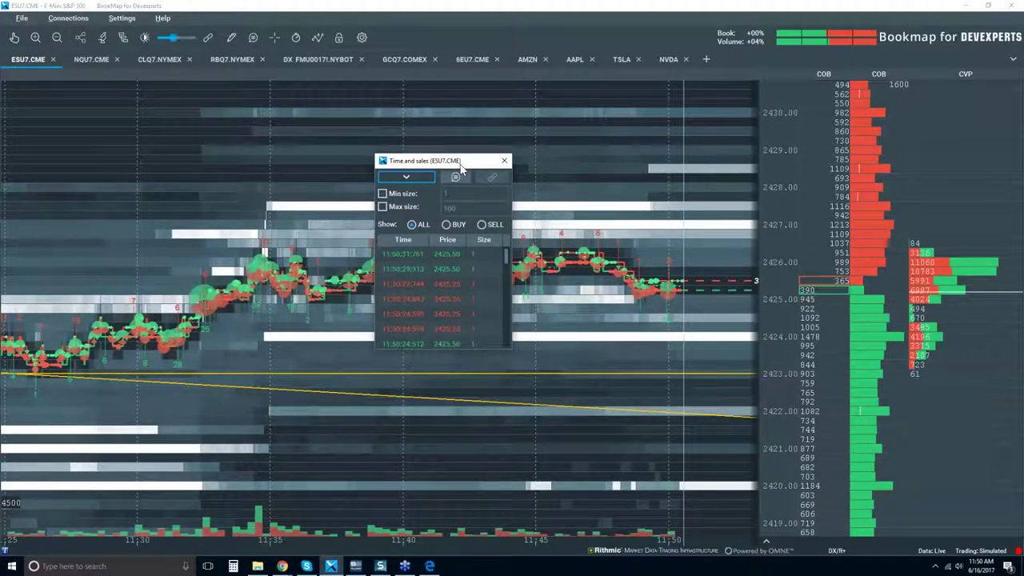
Look at the CSV export of the time and sales data, and cancel without saving a file
click(457, 177)
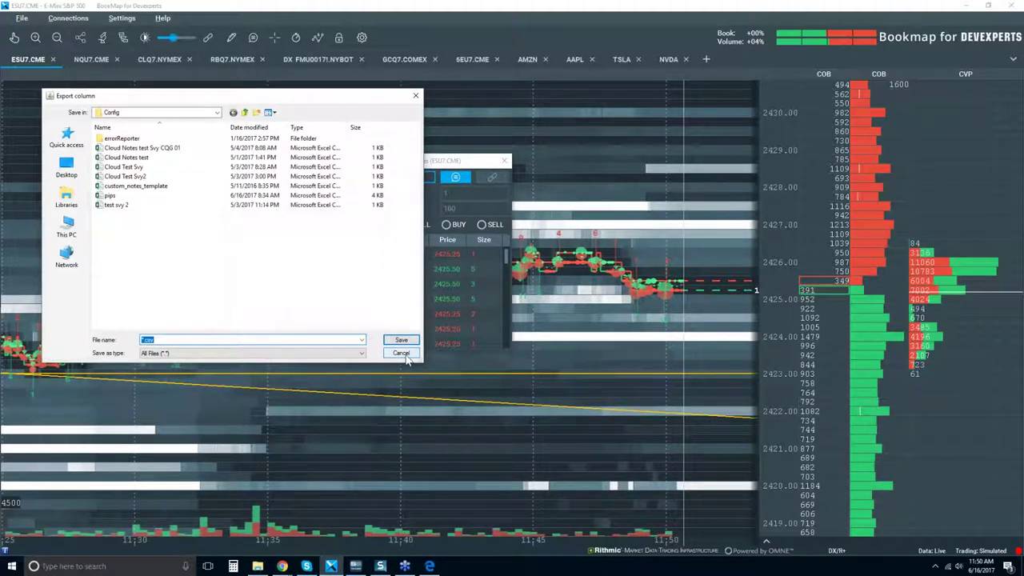
click(402, 354)
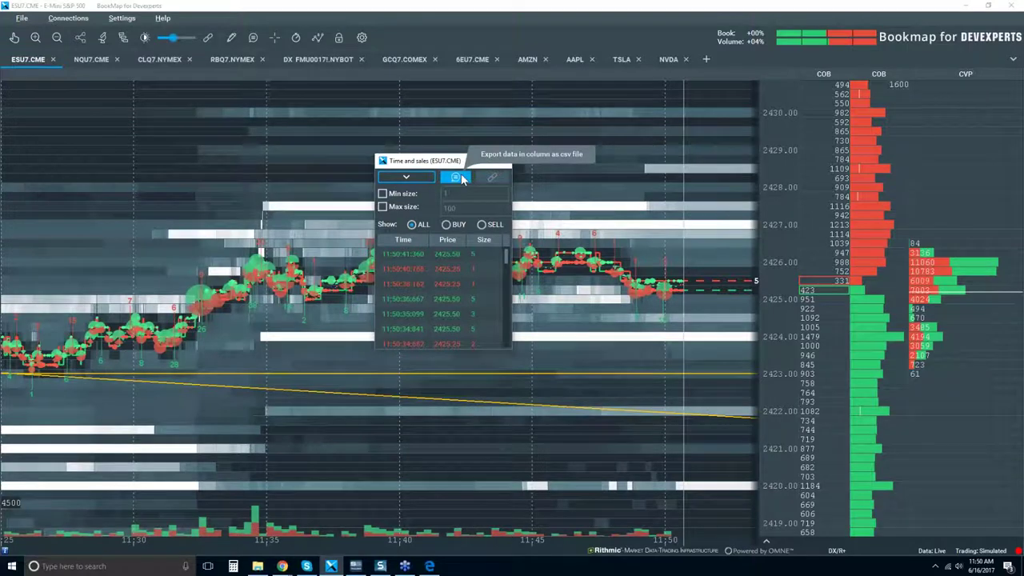
Close the floating Time and sales window so it returns to its column, and switch that column to Volume
drag(505, 163, 514, 162)
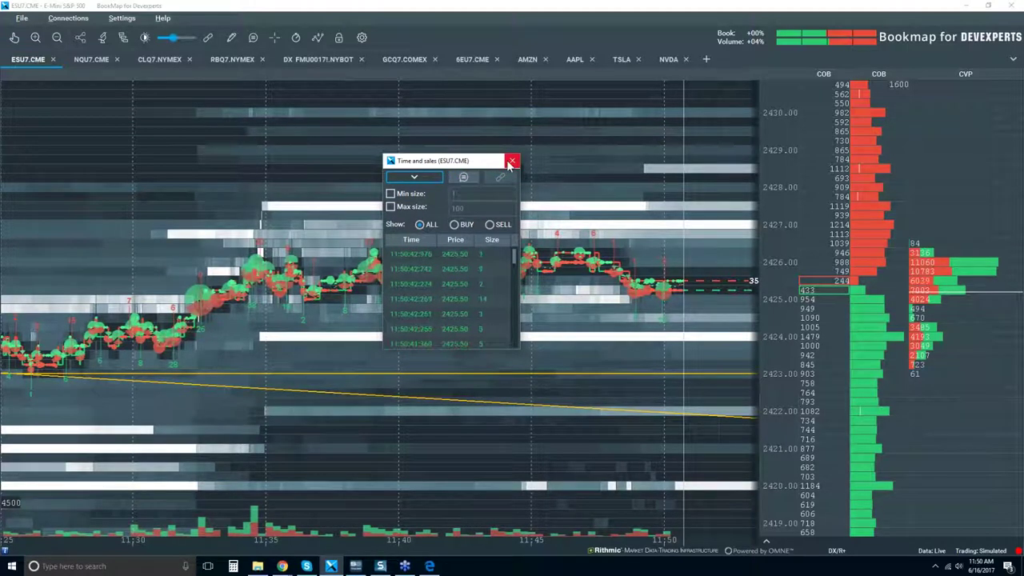
click(514, 162)
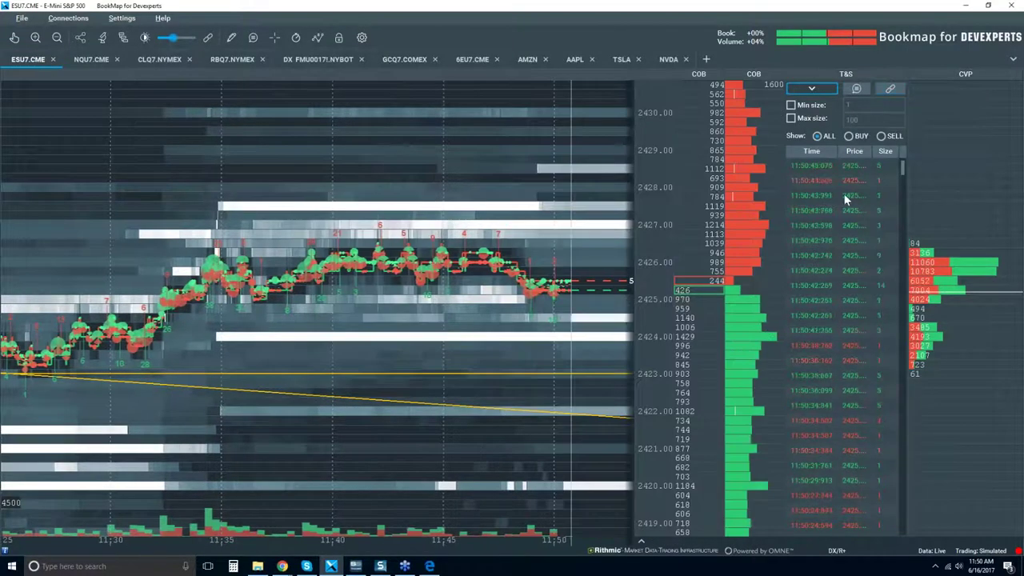
right_click(844, 198)
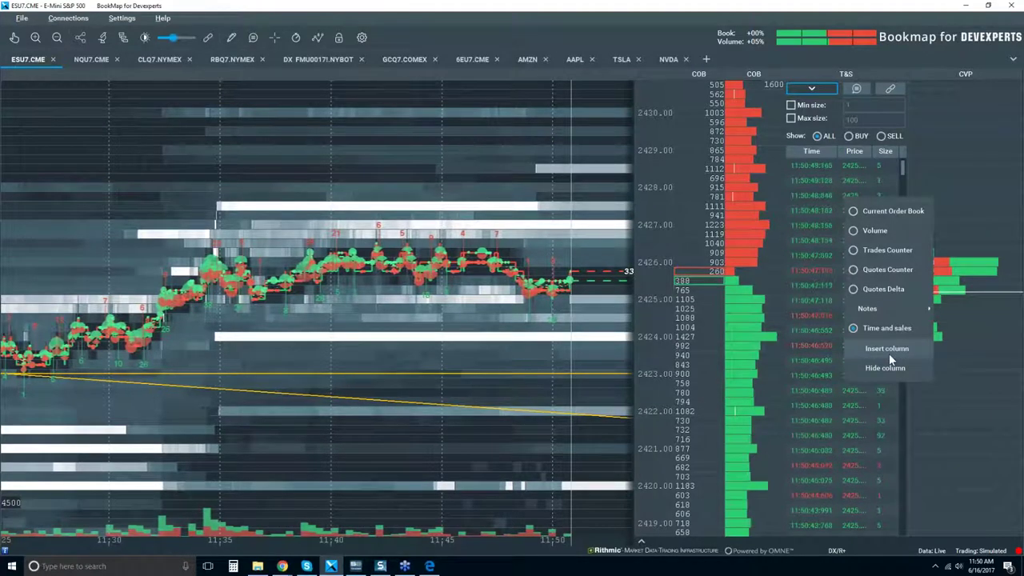
click(898, 232)
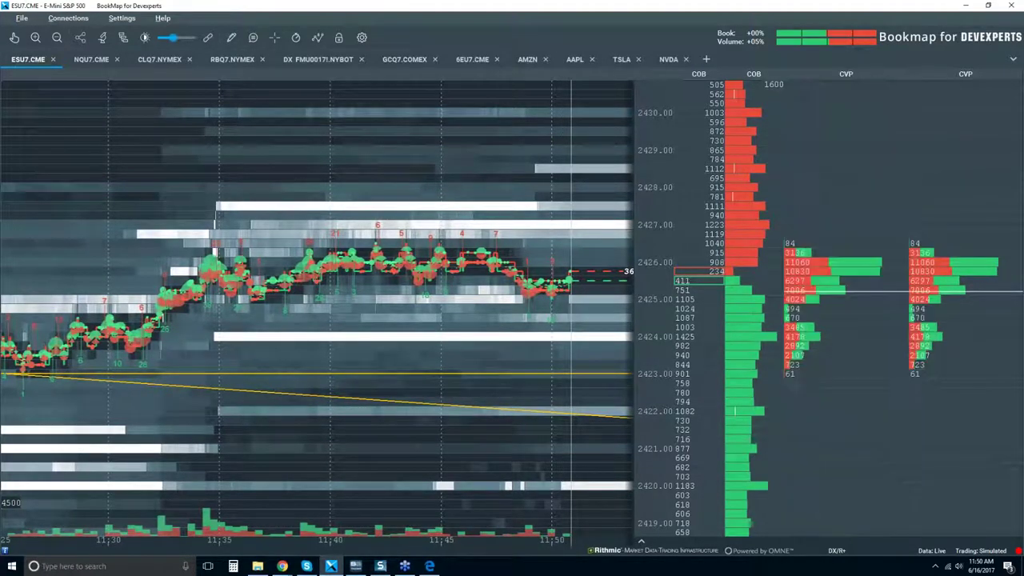
Set the outermost volume profile column (CVP) to accumulate over the session instead of the chart range
scroll(500, 208, down, 3)
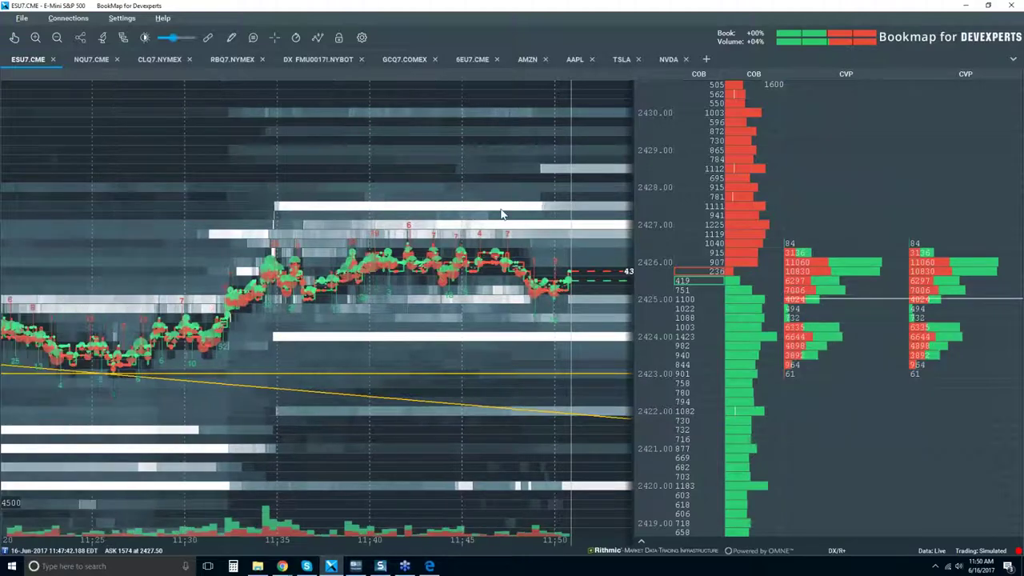
scroll(501, 208, down, 3)
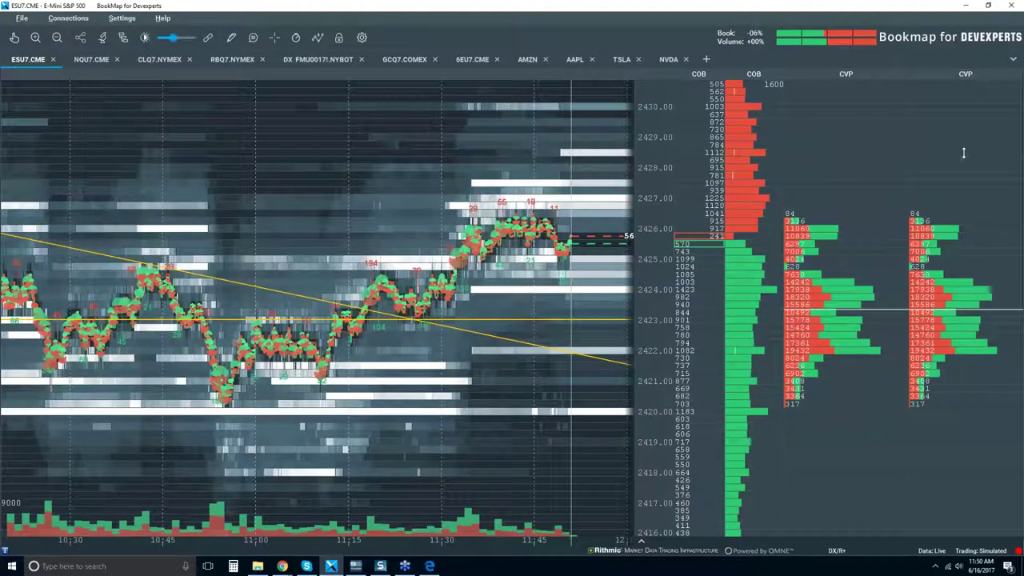
right_click(899, 160)
click(900, 191)
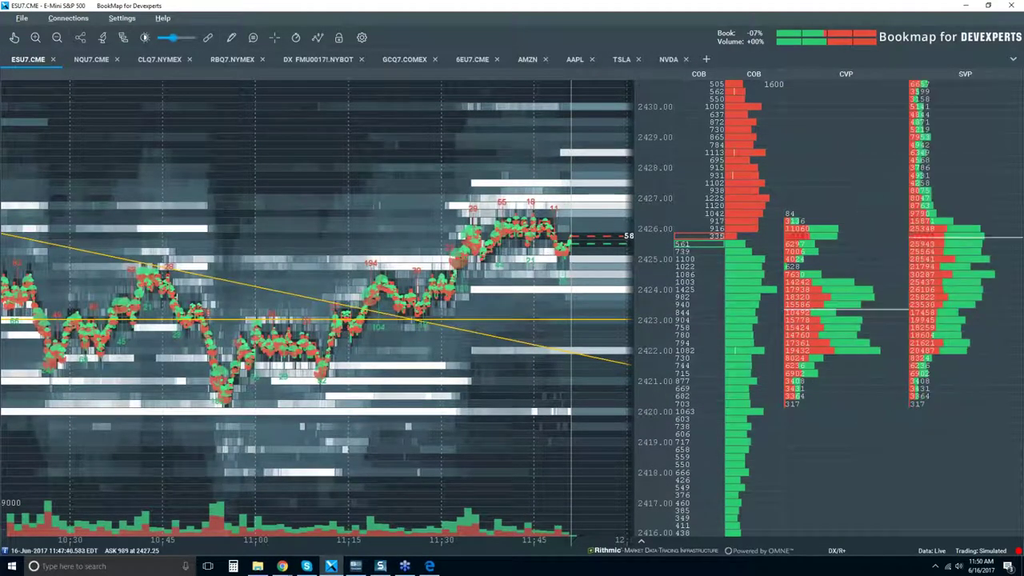
Switch the chart range volume column (CVP) to Quotes Delta and return it to Volume
scroll(475, 208, down, 2)
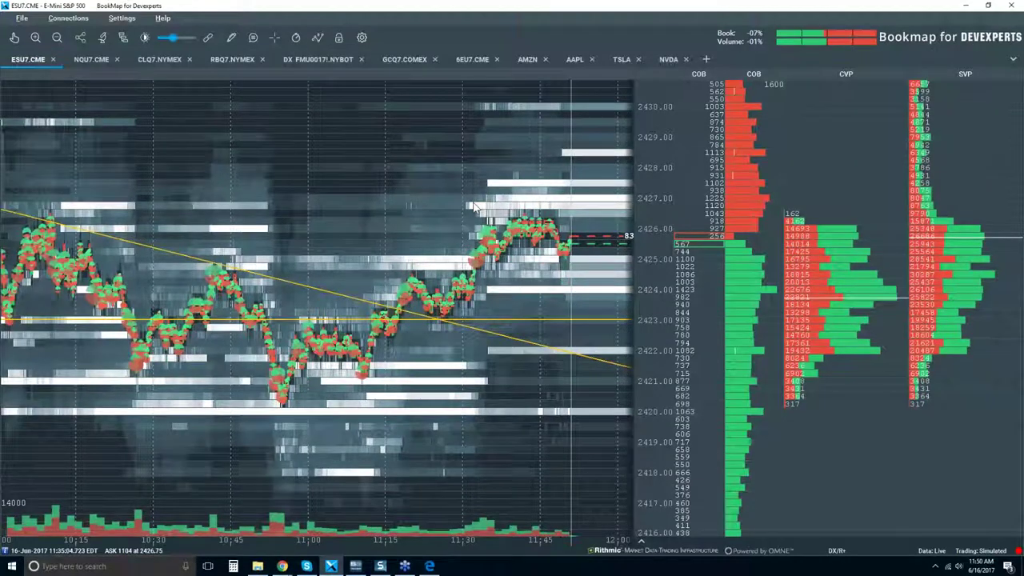
scroll(474, 208, down, 3)
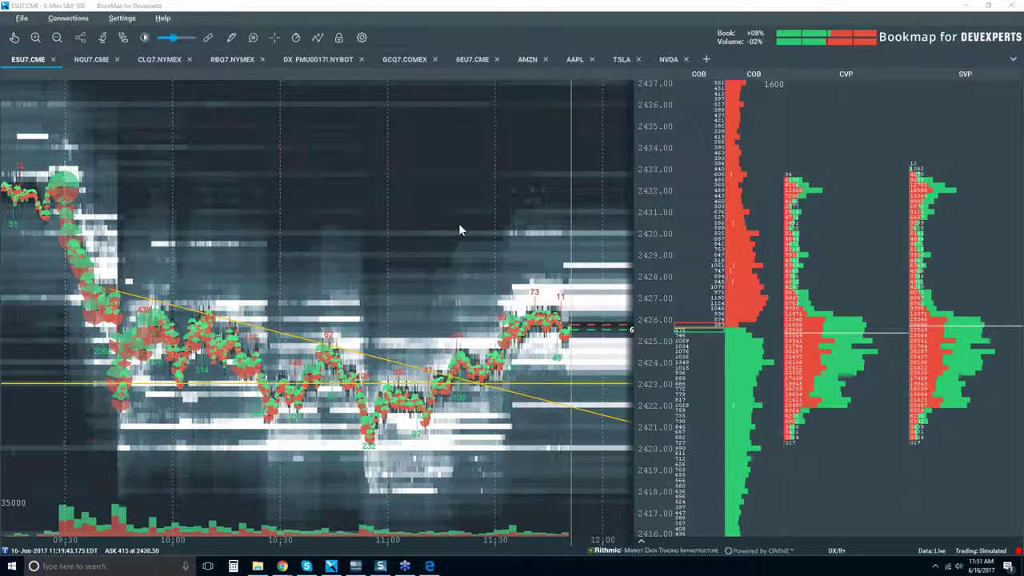
right_click(838, 227)
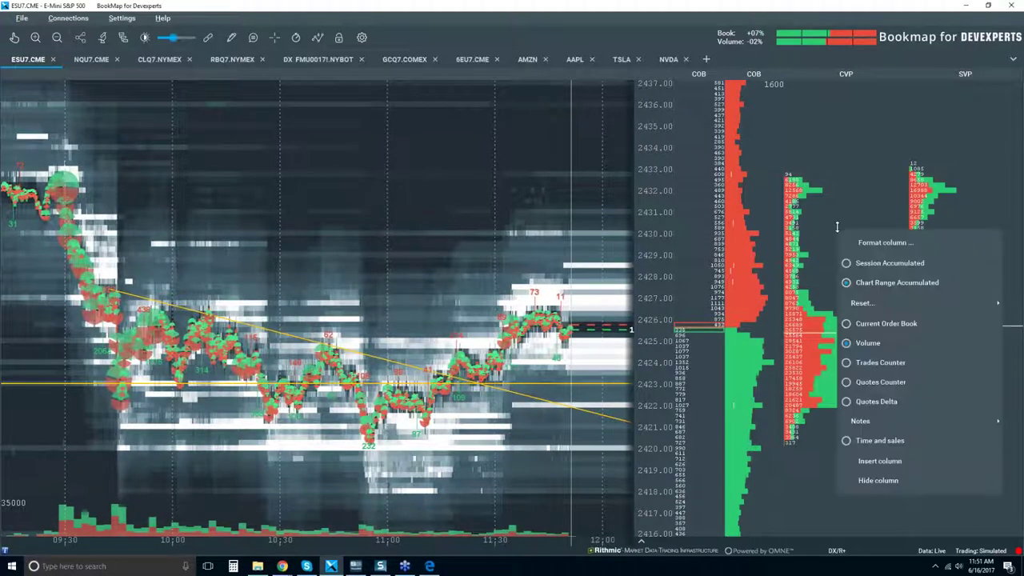
click(854, 401)
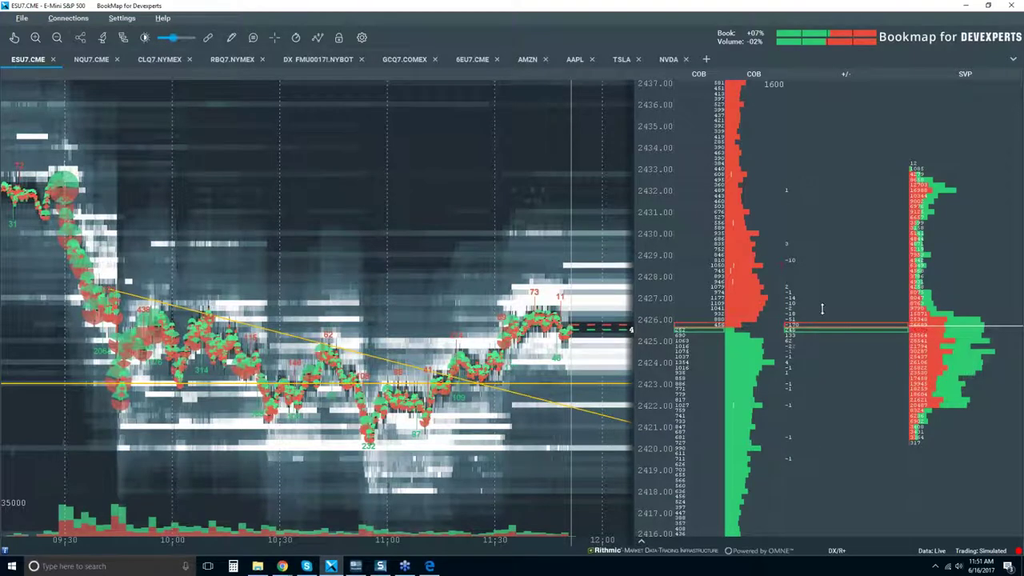
right_click(817, 241)
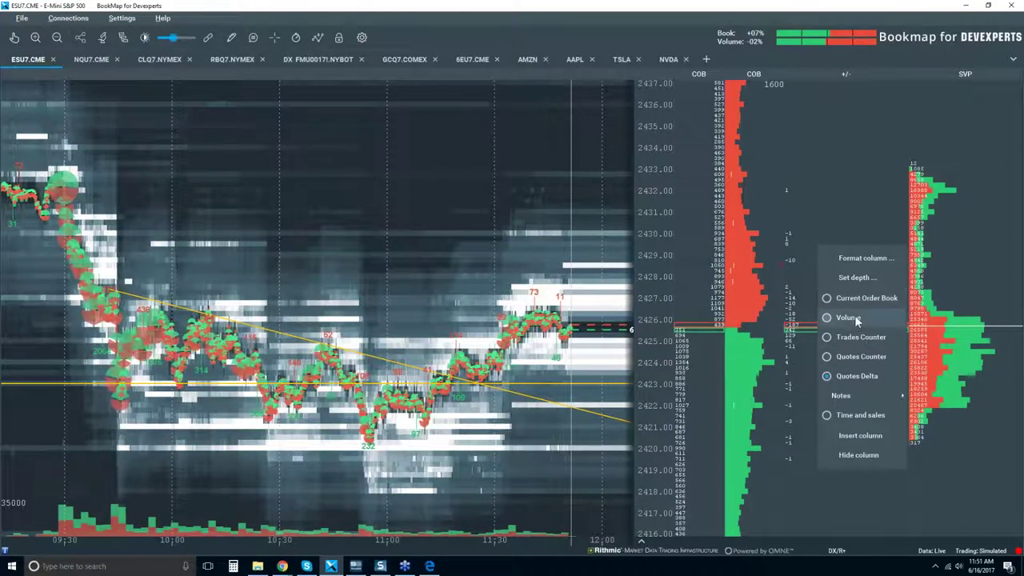
click(846, 318)
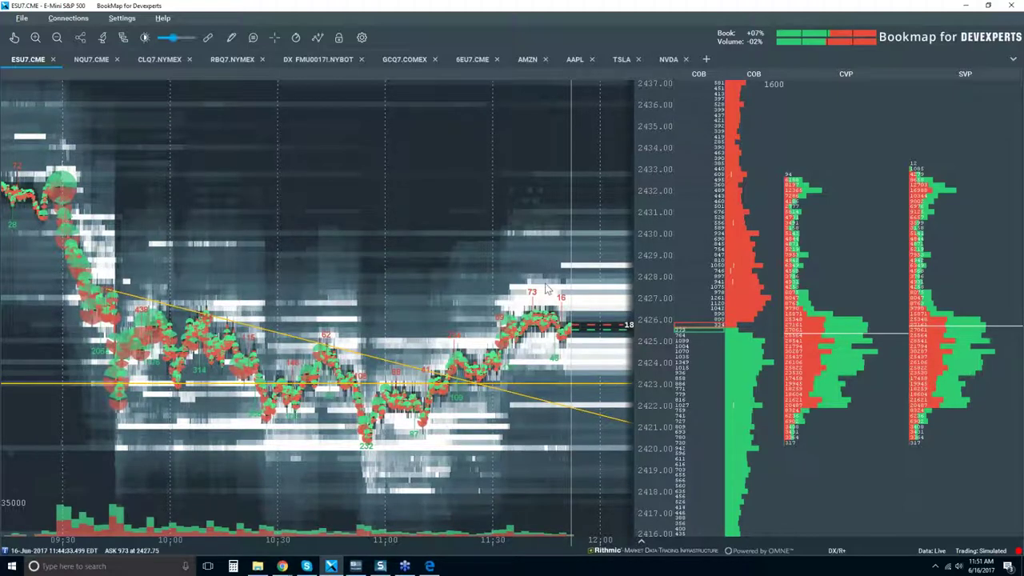
Limit the current order book bars column (COB) to a maximal depth of 10
scroll(547, 288, up, 5)
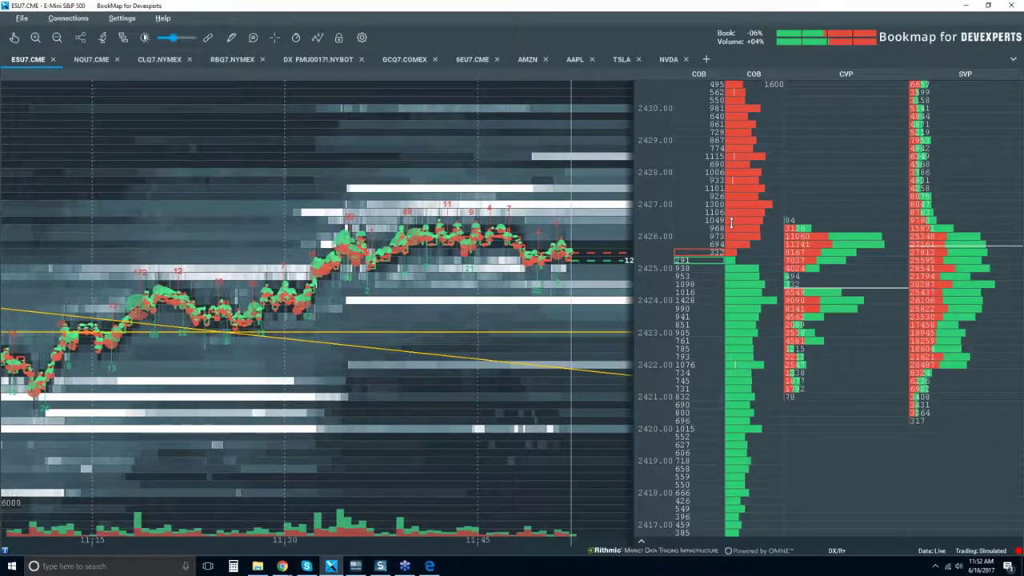
right_click(741, 217)
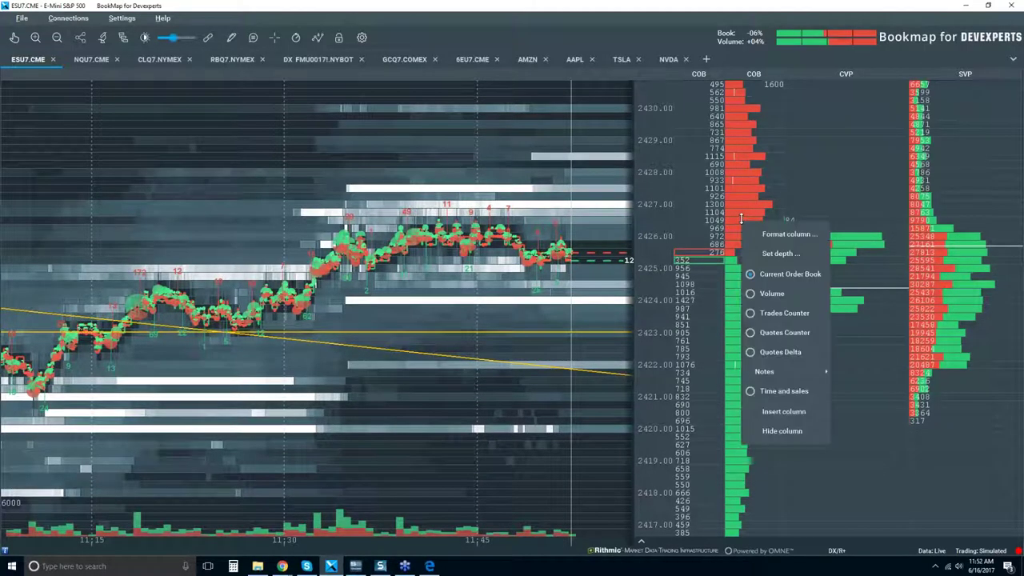
click(777, 252)
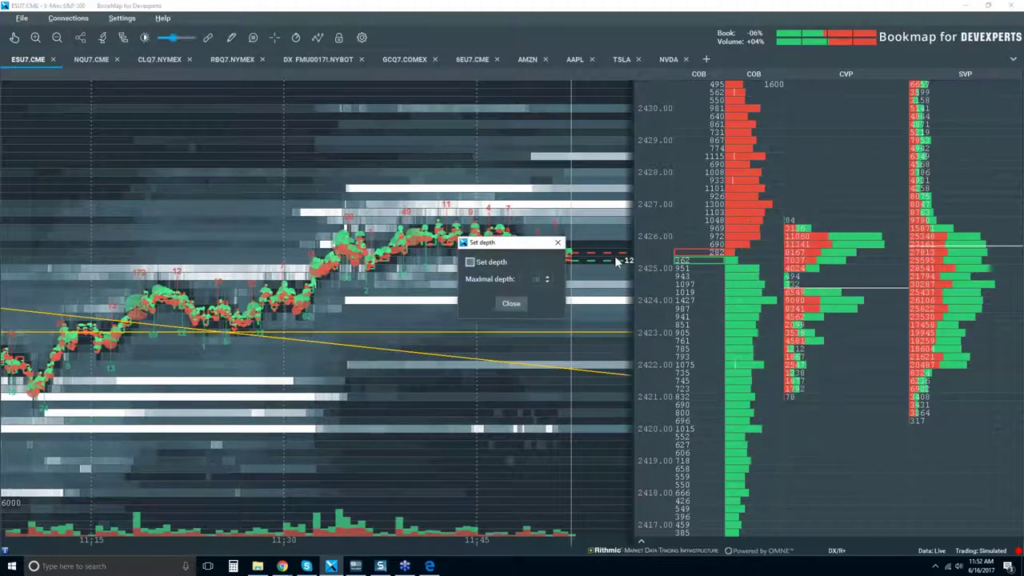
click(495, 261)
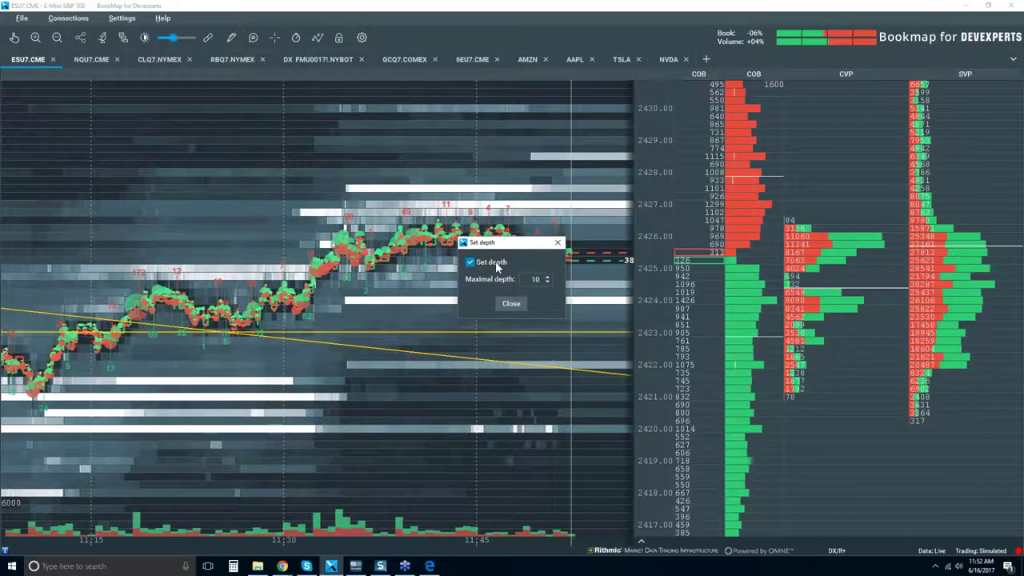
click(512, 304)
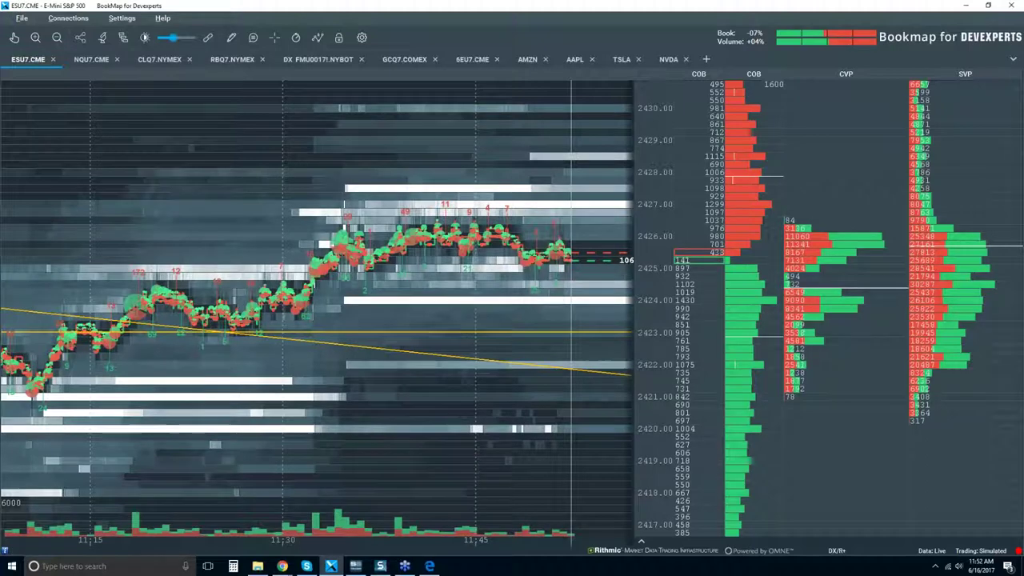
Turn off the Extended option in the order book bars column's format settings
right_click(747, 231)
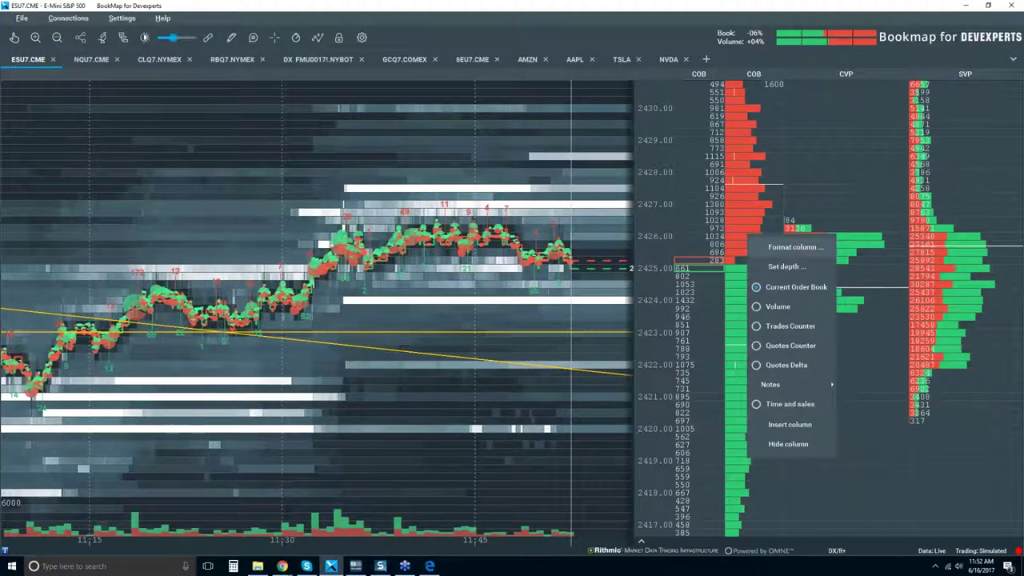
click(794, 246)
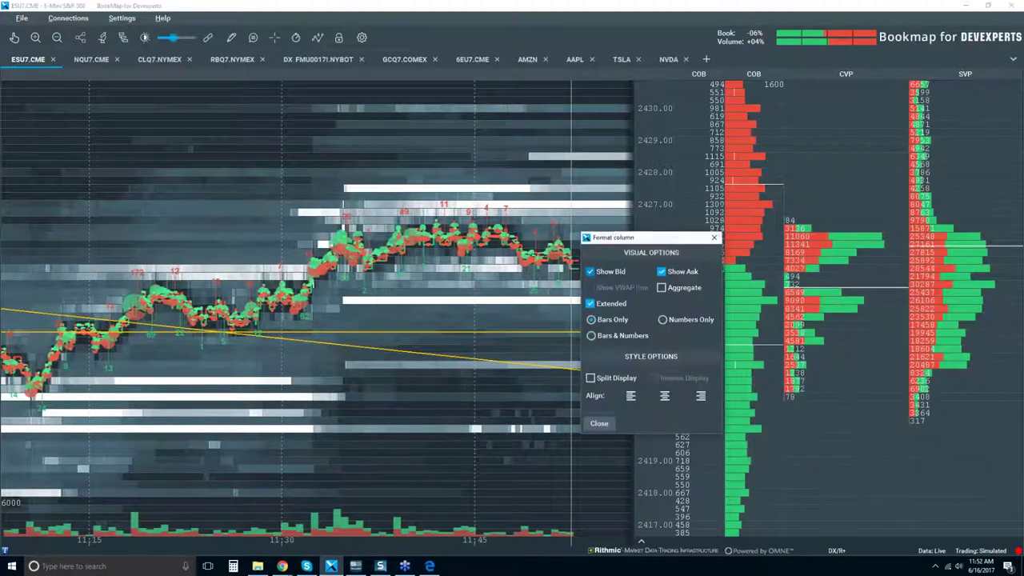
click(591, 304)
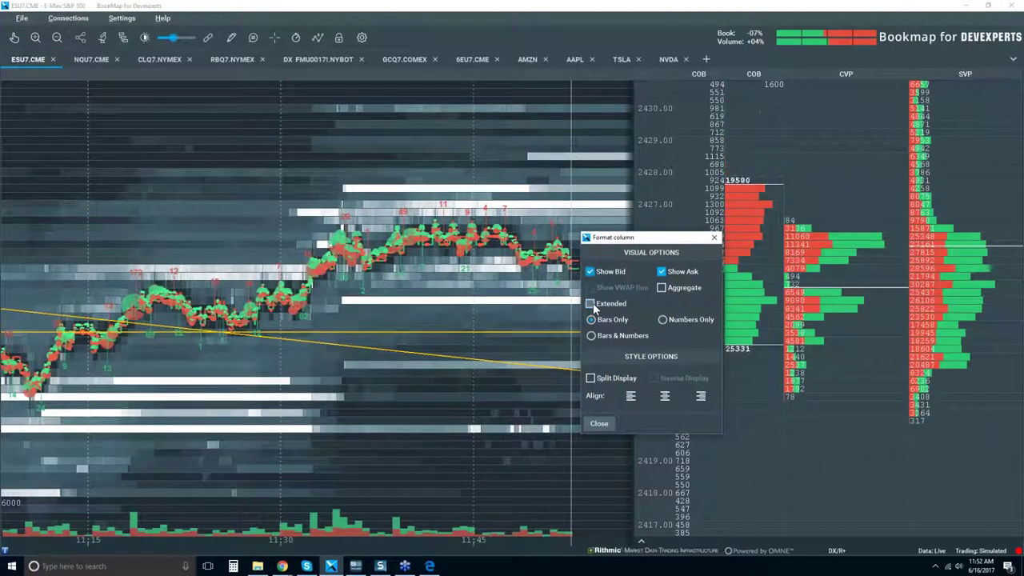
click(599, 423)
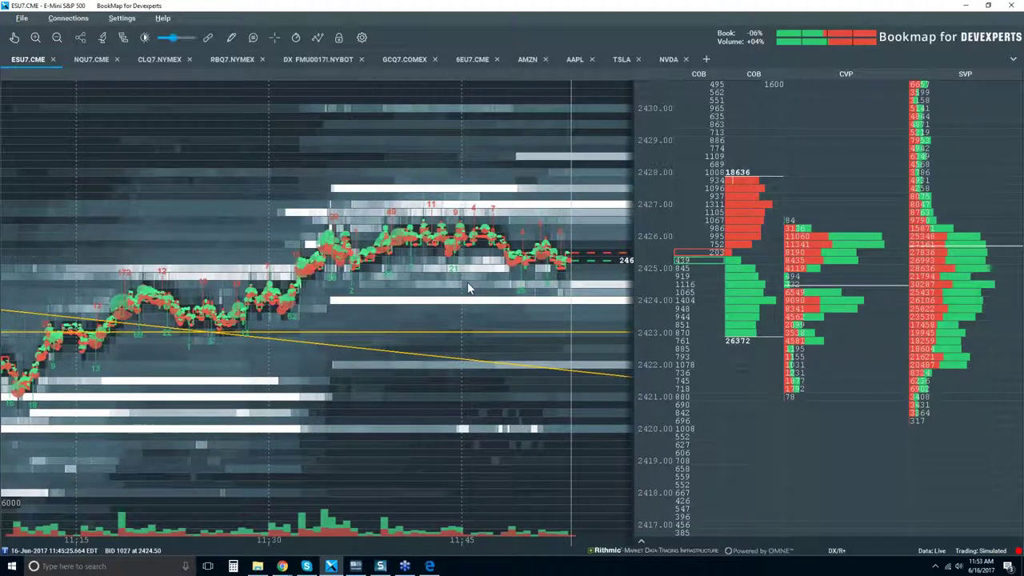
Remove the depth limit from the order book bars column (COB)
scroll(467, 282, down, 3)
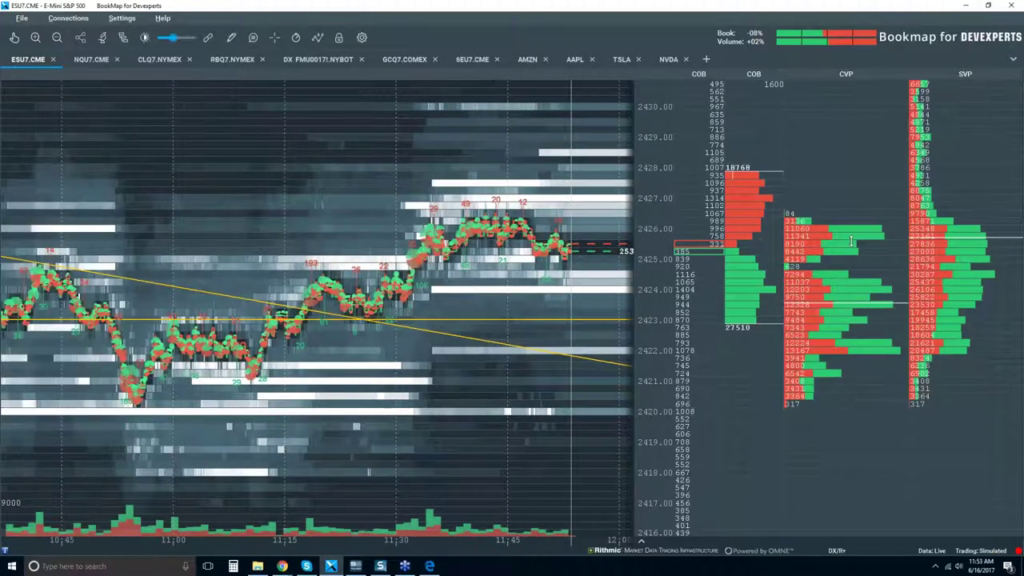
right_click(786, 199)
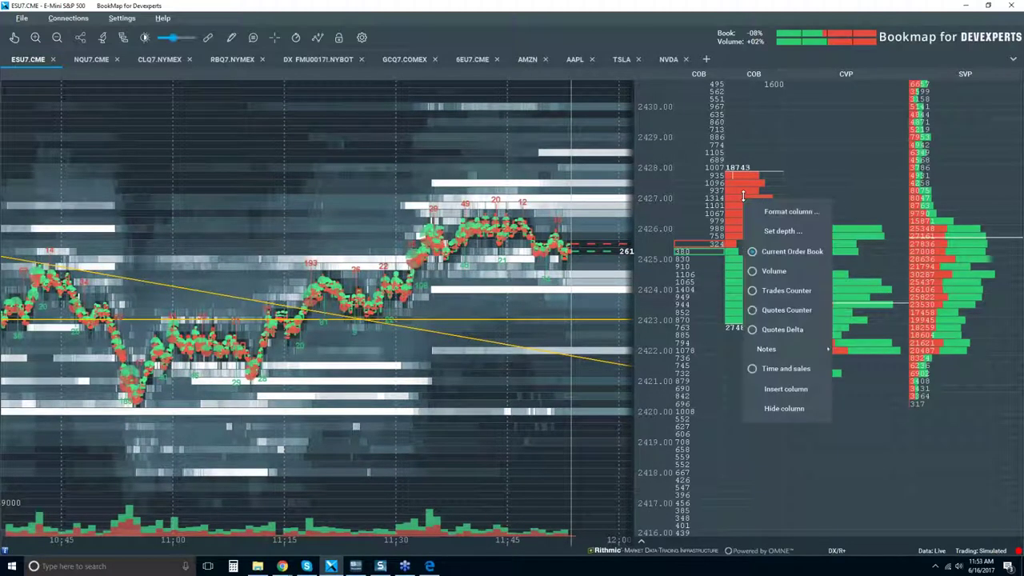
click(784, 226)
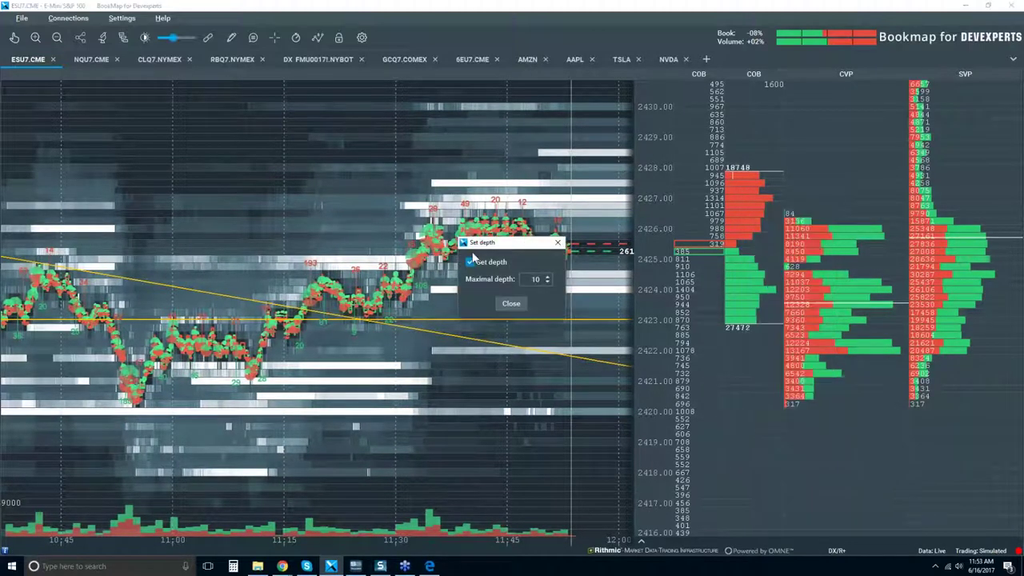
click(483, 265)
click(506, 303)
Turn the Extended option back on in the order book bars column's format settings
right_click(756, 221)
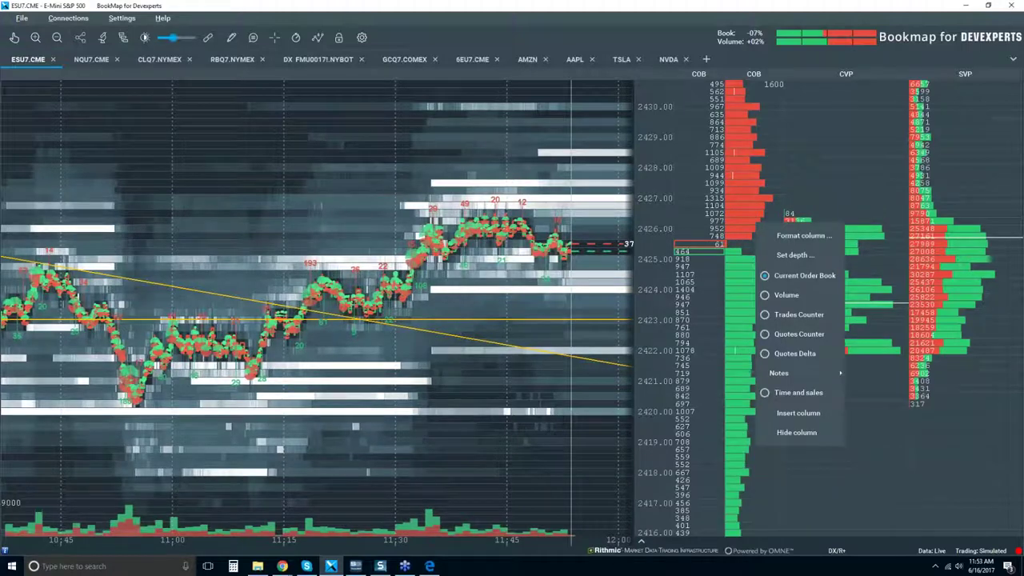
click(791, 232)
click(604, 290)
click(600, 412)
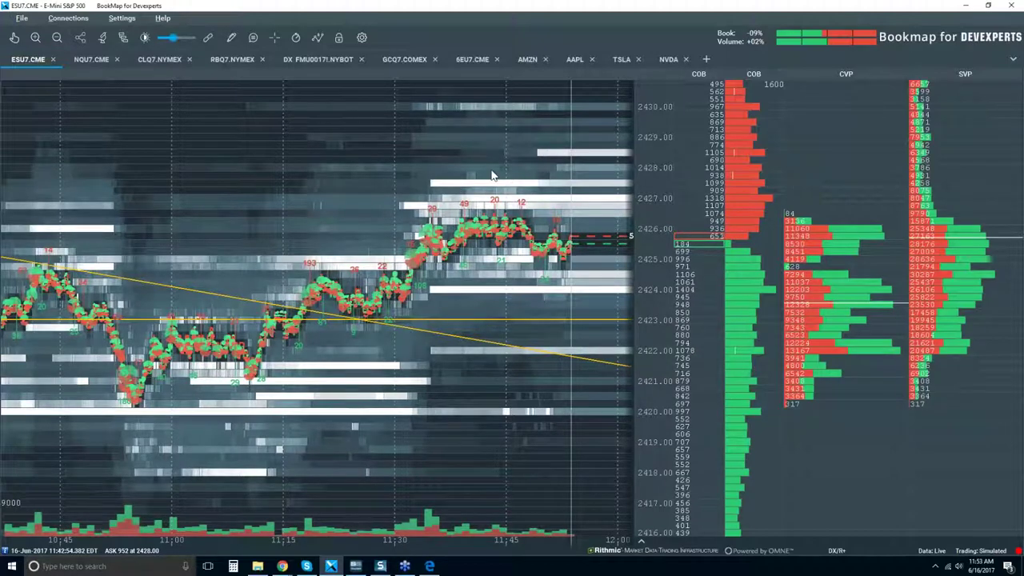
Draw a horizontal line across the ESU7 chart at about 2,424.75 and set the drawing tool back to None
scroll(496, 183, down, 1)
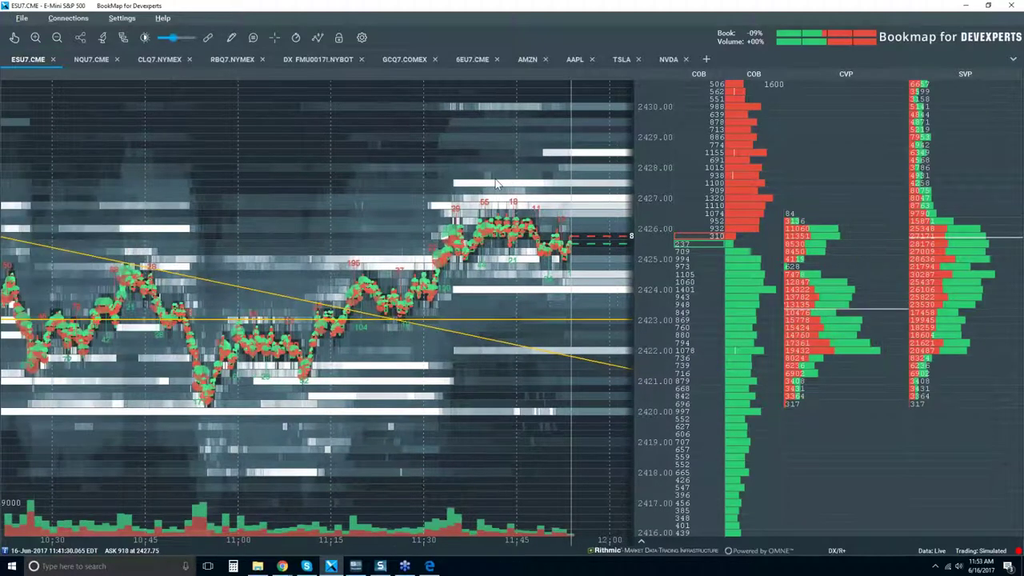
scroll(496, 183, down, 2)
scroll(495, 184, down, 1)
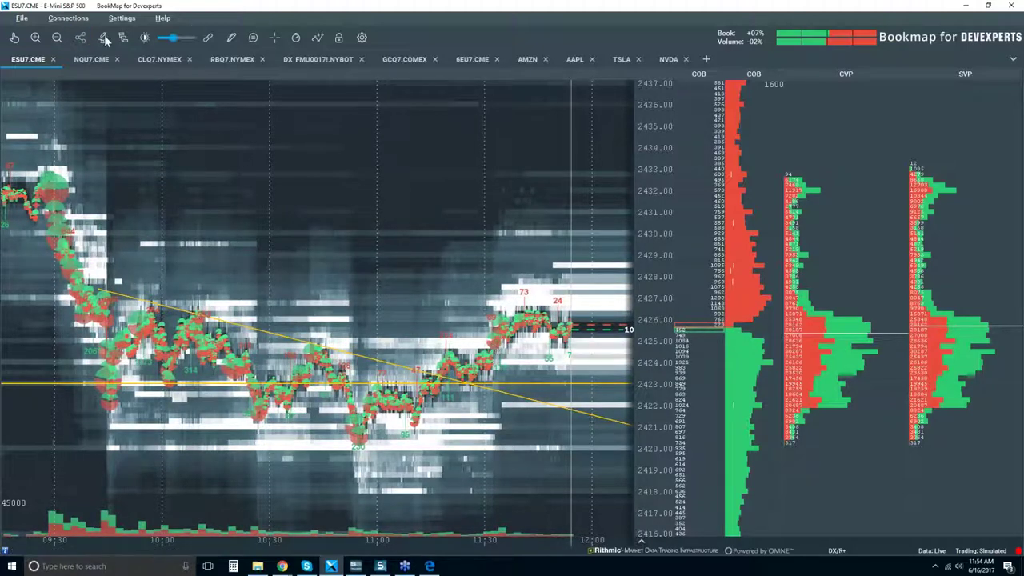
click(232, 38)
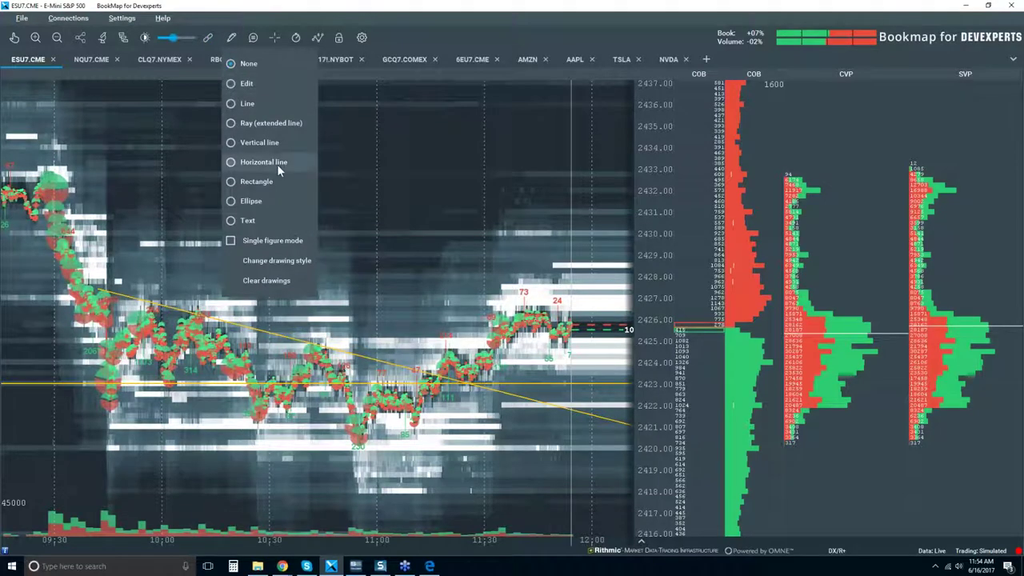
click(278, 163)
click(424, 347)
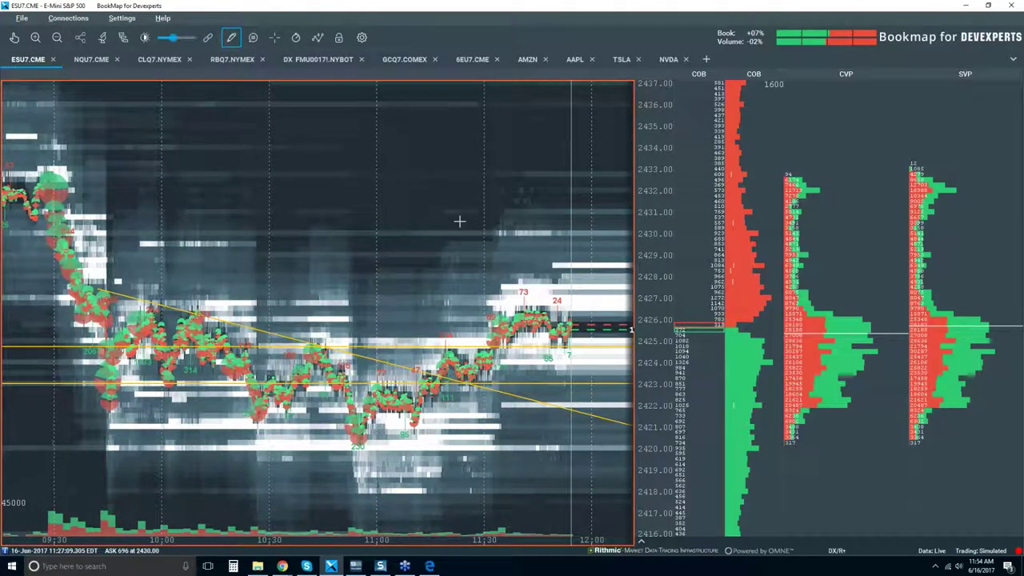
click(231, 39)
click(249, 64)
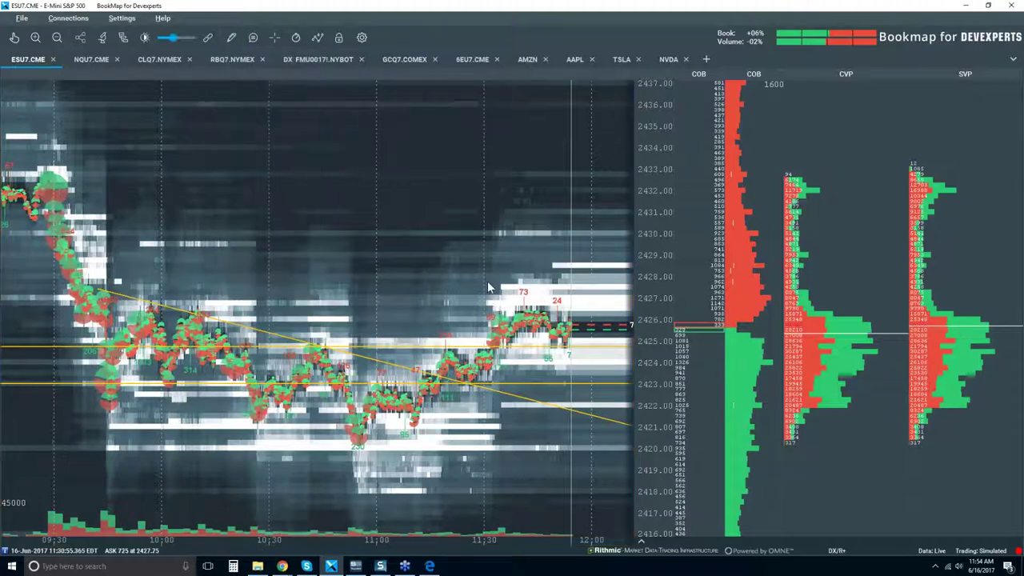
Switch the session volume column (SVP) to Quotes Counter and return it to Volume
scroll(484, 256, up, 3)
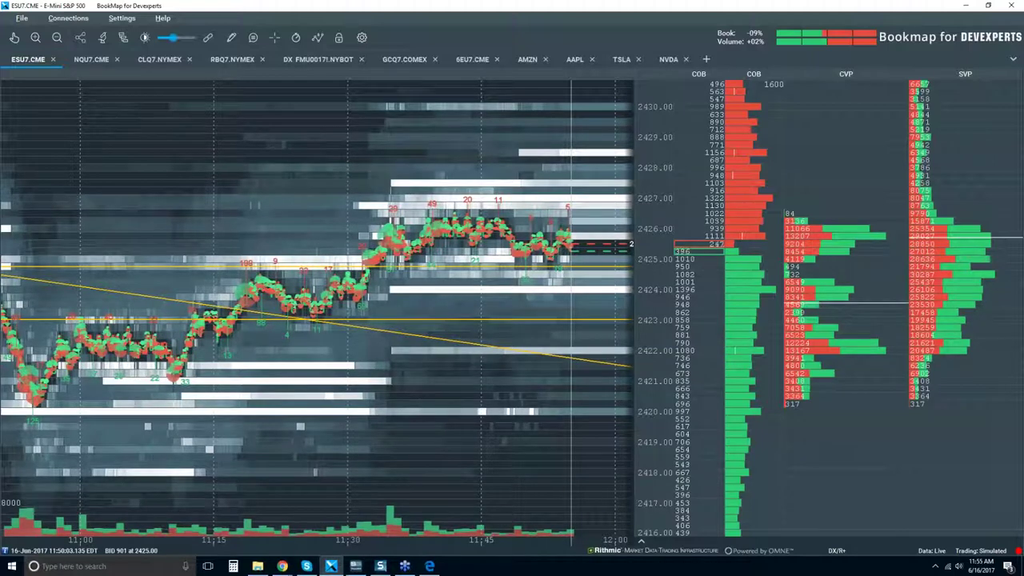
scroll(525, 258, down, 3)
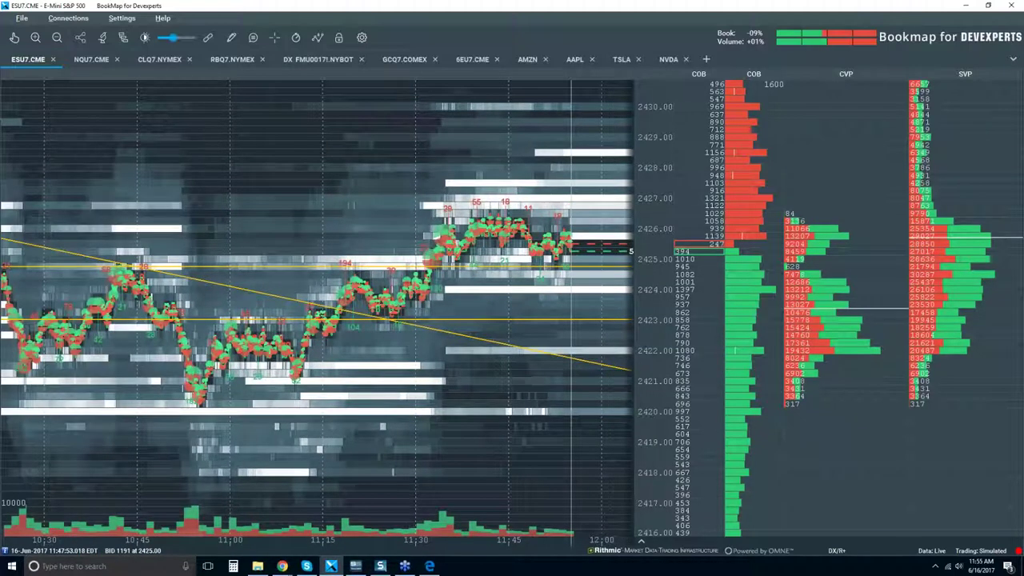
scroll(512, 264, down, 2)
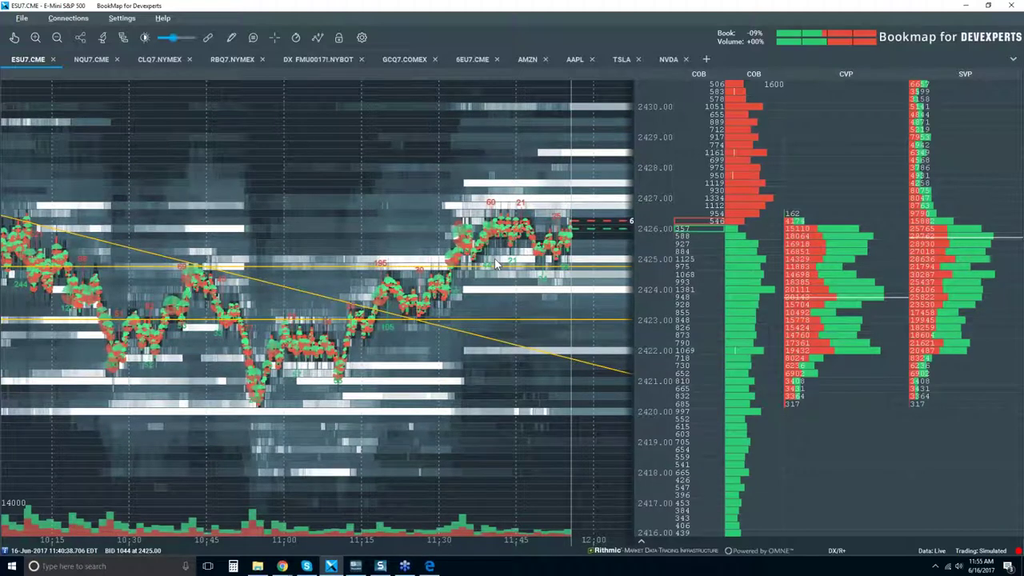
right_click(954, 152)
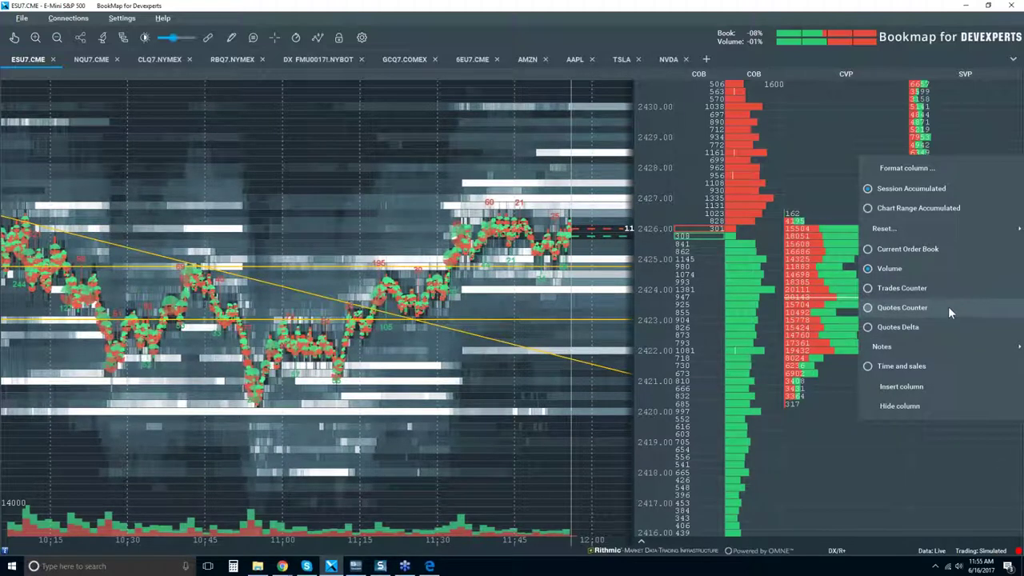
click(948, 306)
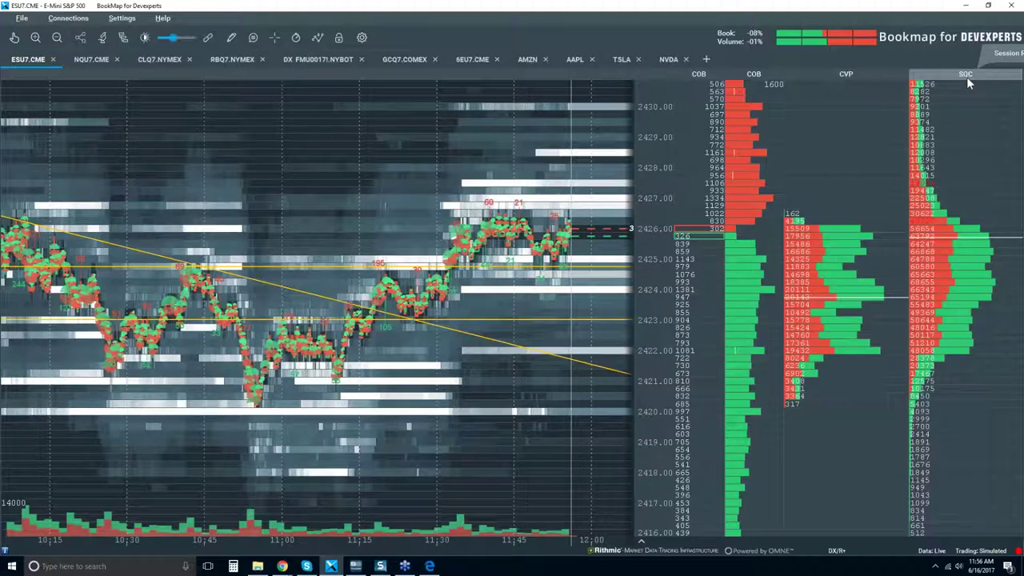
right_click(970, 192)
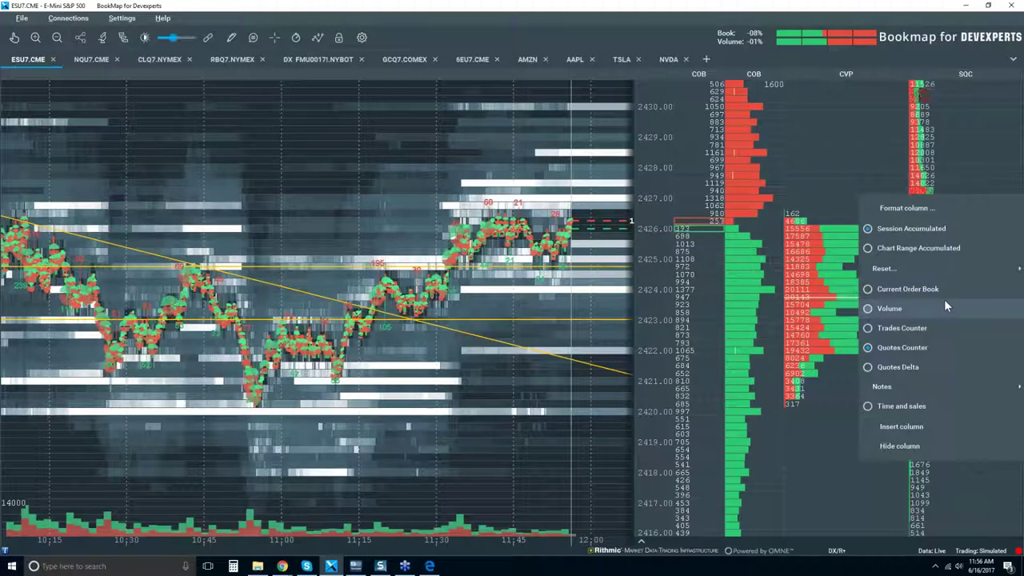
click(945, 302)
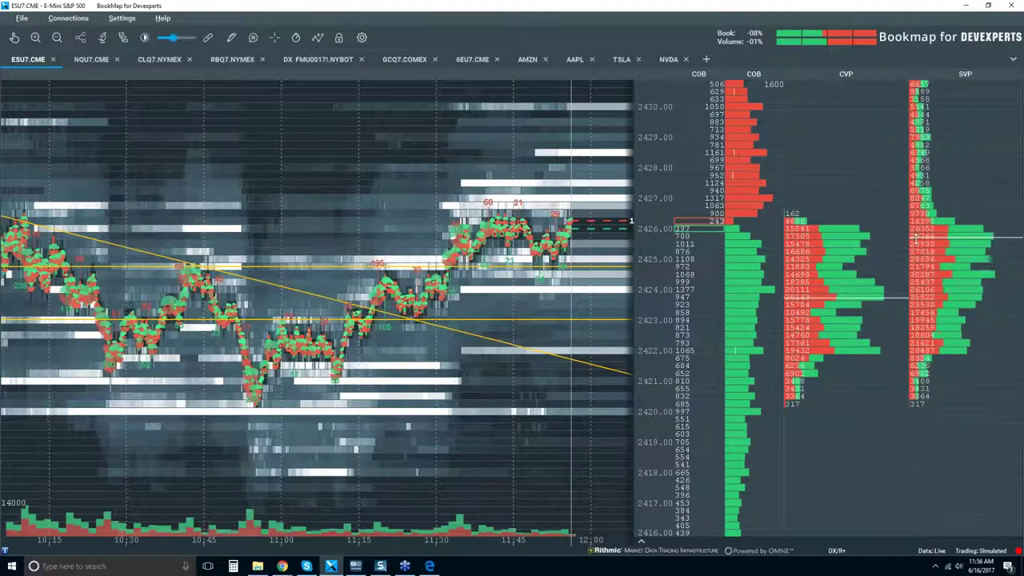